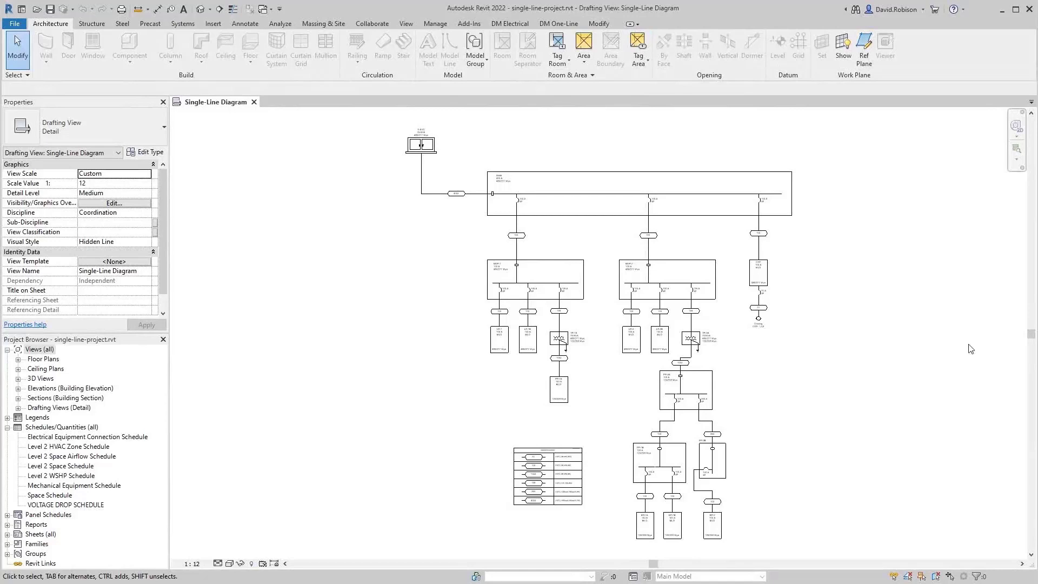
Step: Open the Main Electrical Distribution section and view the project's distribution equipment in Panel Edit with no panel preselected
left_click(527, 24)
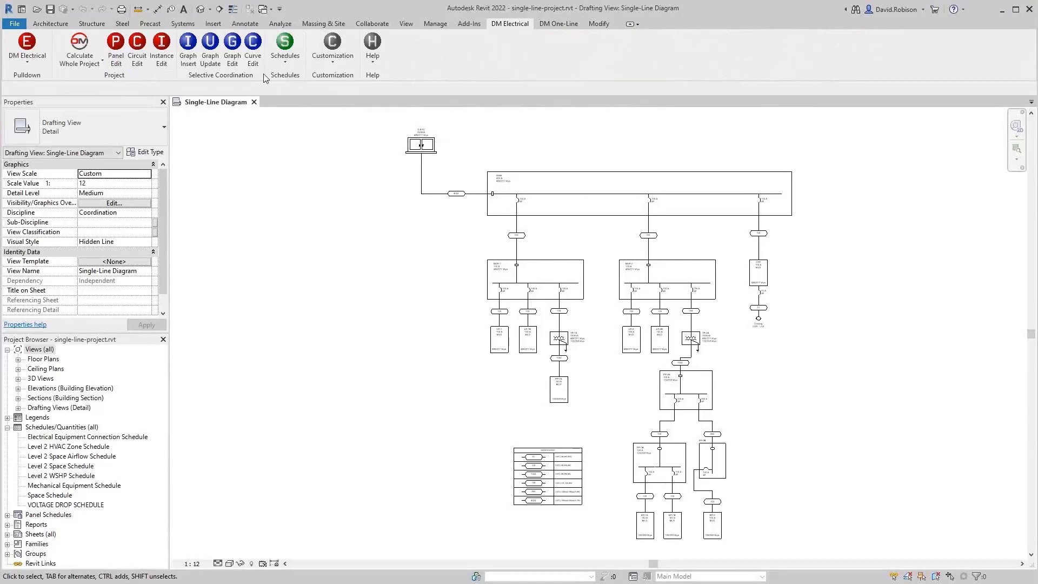
left_click(17, 398)
double_click(77, 427)
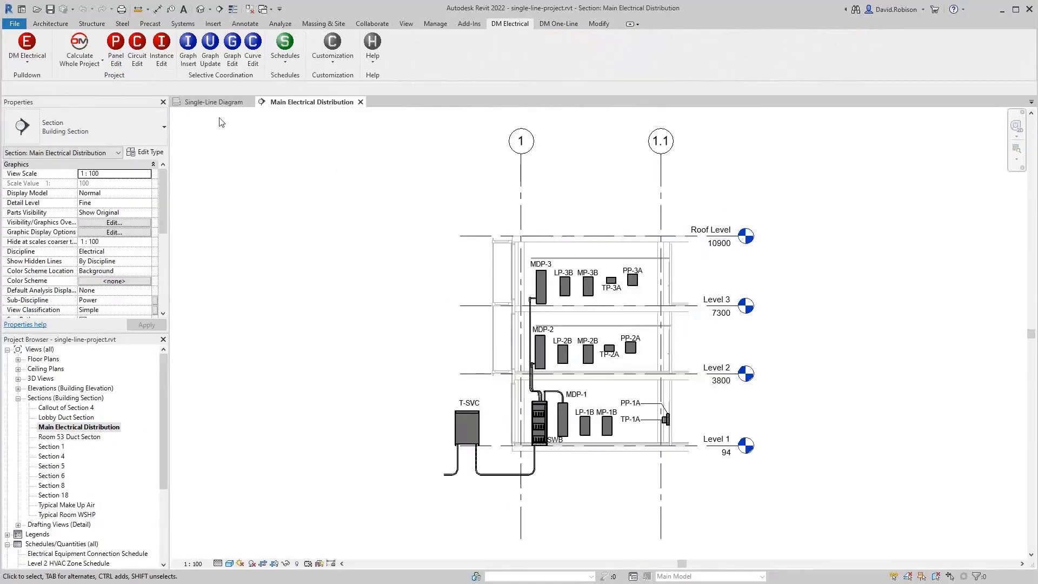
left_click(114, 47)
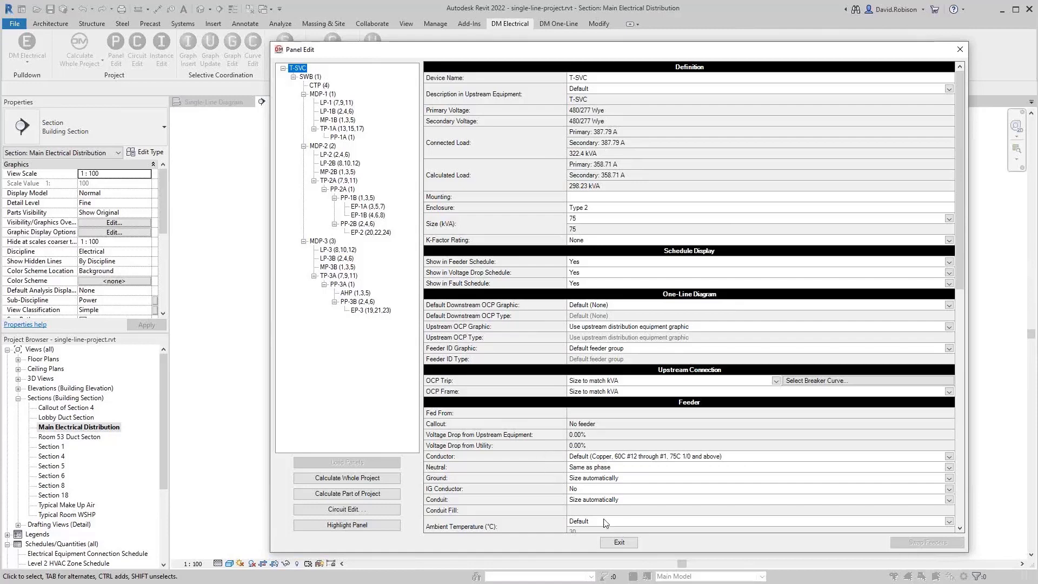
left_click(620, 542)
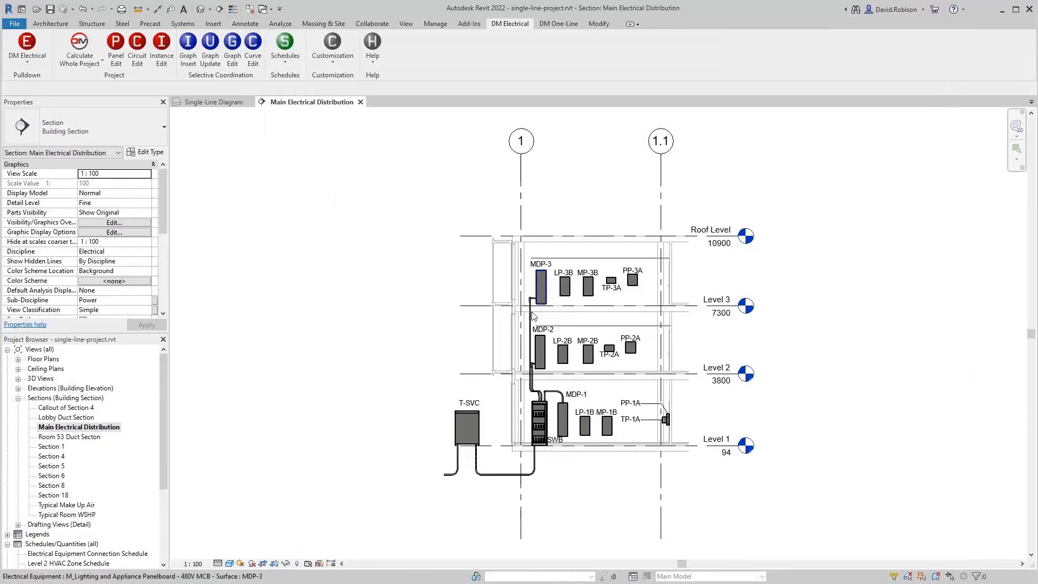
Step: Open panel LP-2B from the section view in Panel Edit, review its settings and close the dialog
left_click(564, 357)
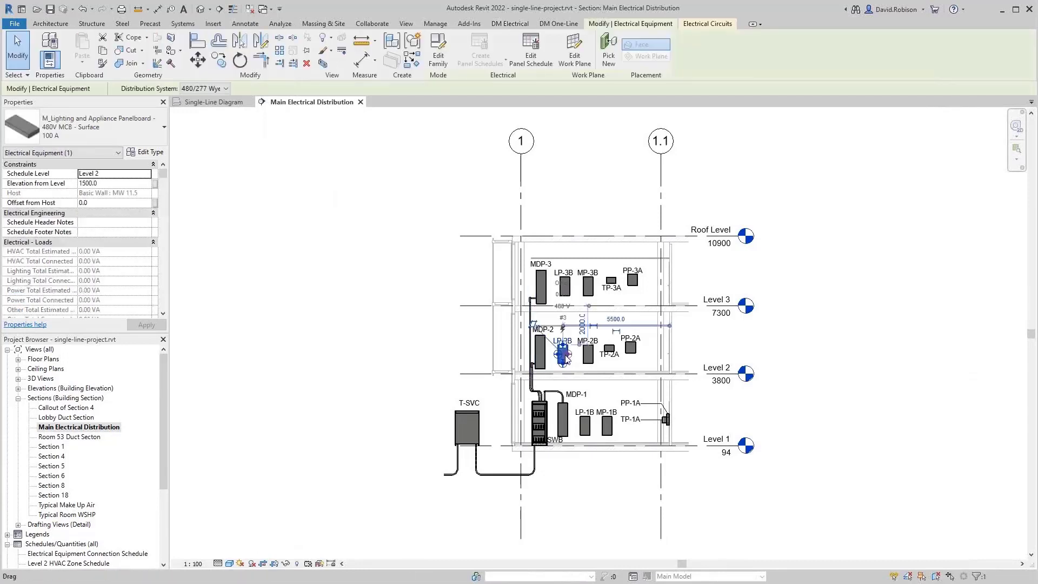
left_click(510, 24)
left_click(115, 60)
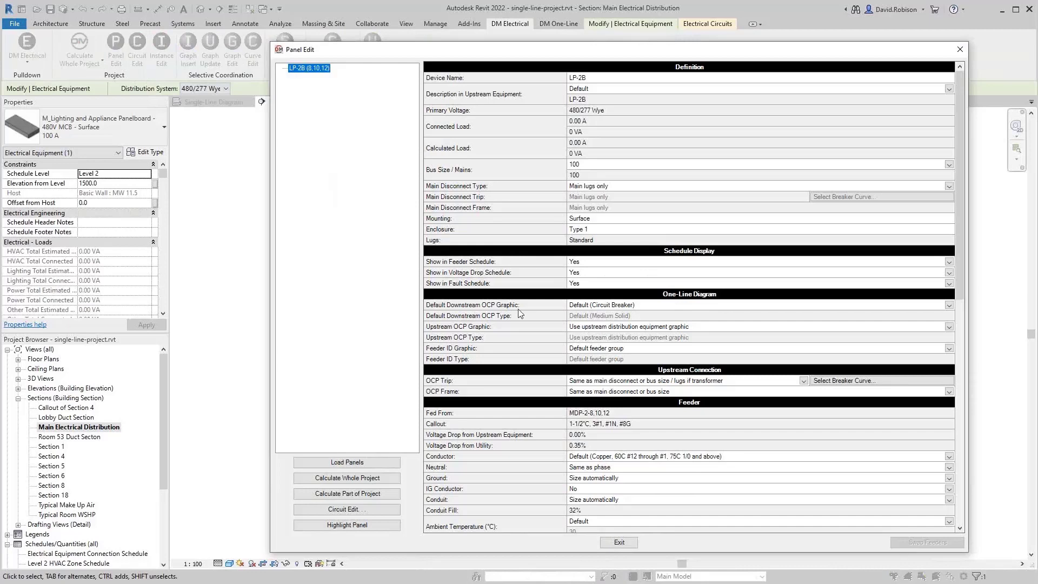
left_click(619, 542)
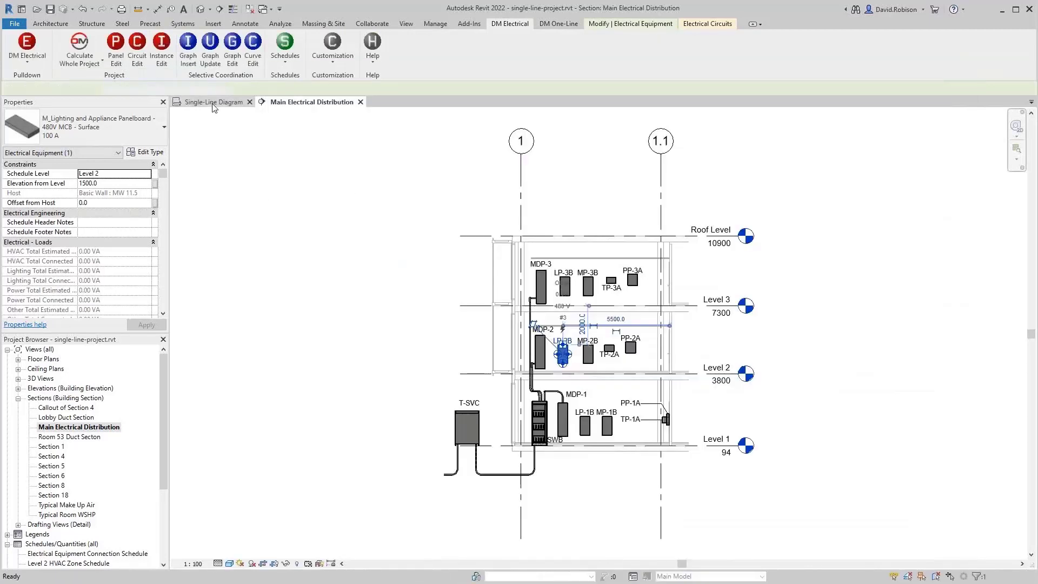
Step: Switch to the Single-Line Diagram, open Panel Edit for switchboard MDP-1 and load all project panels
left_click(213, 103)
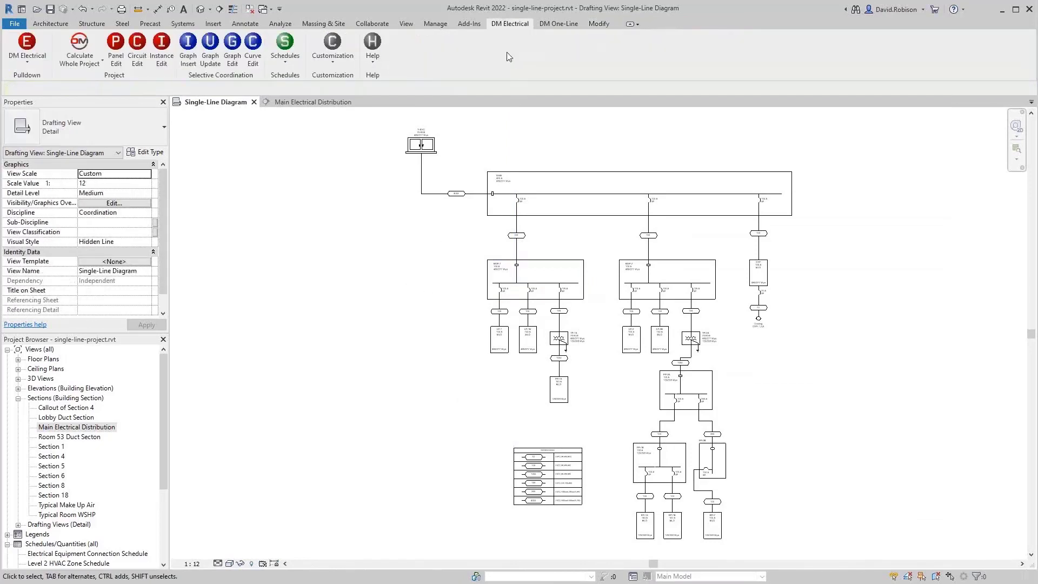
left_click(116, 59)
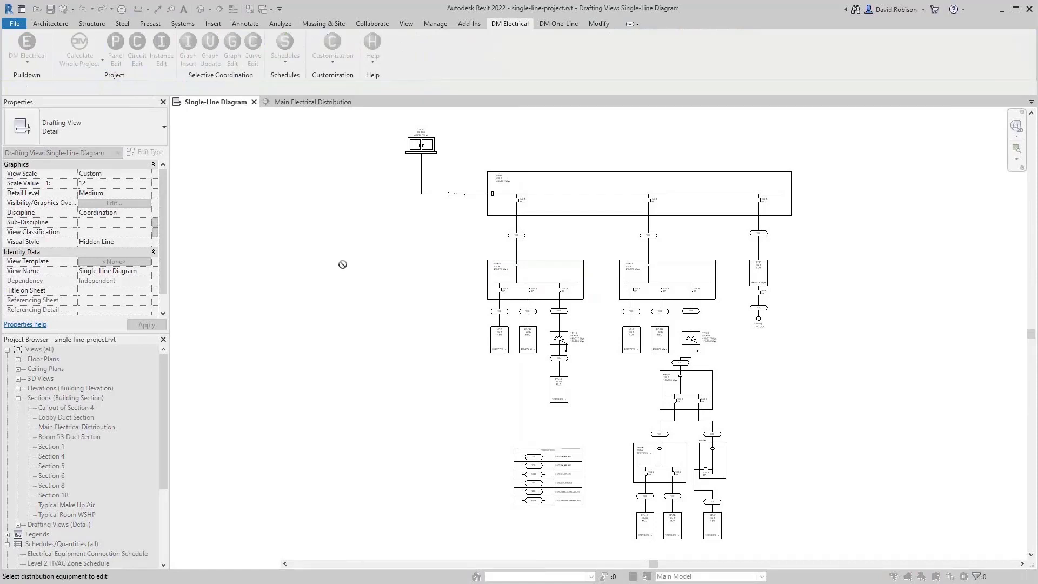
left_click(557, 264)
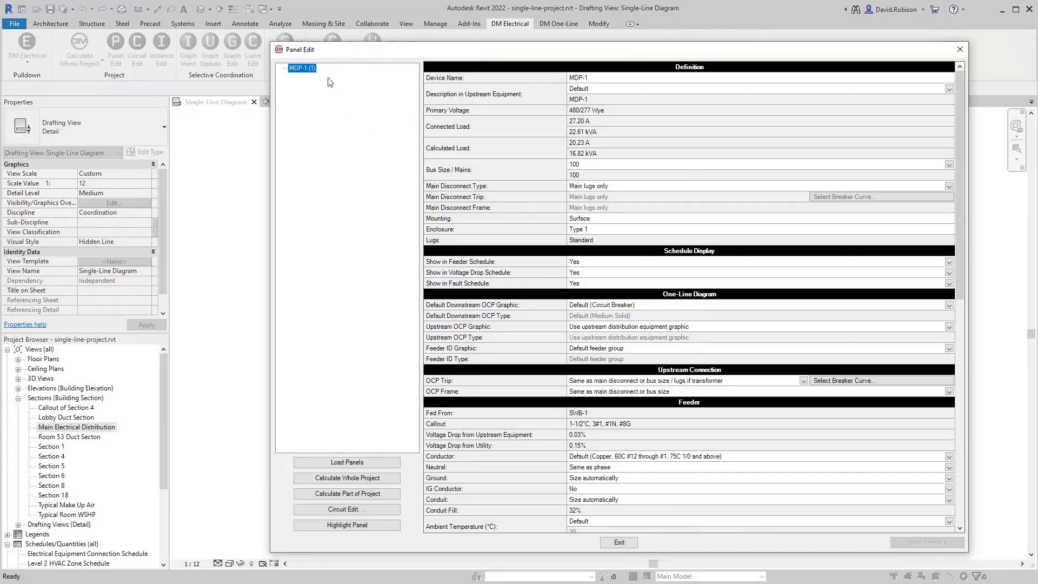
left_click(354, 465)
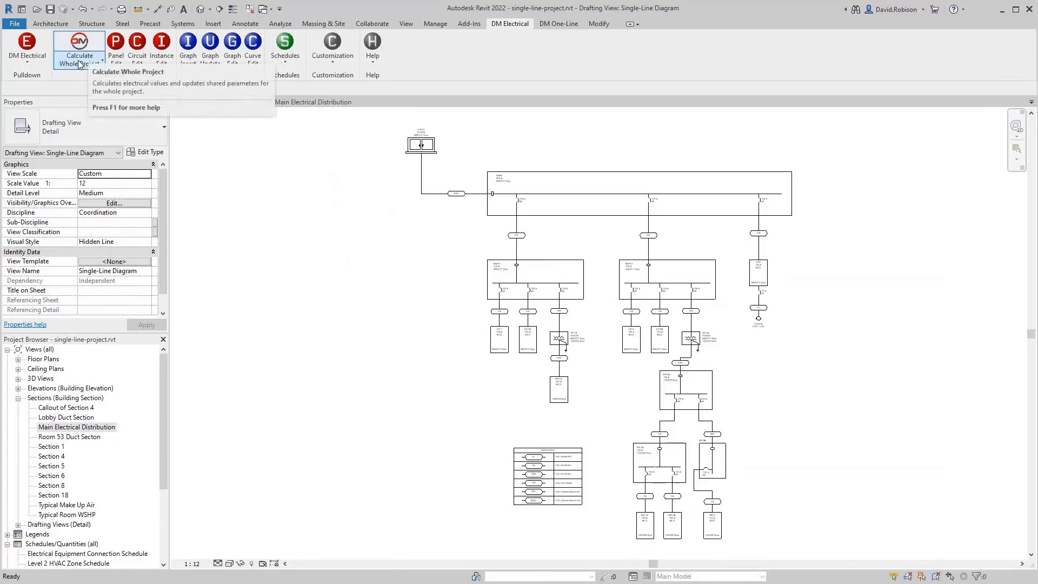
Step: Reopen Panel Edit for MDP-1 from the diagram, load the full panel tree and display the settings of MDP-2
left_click(80, 64)
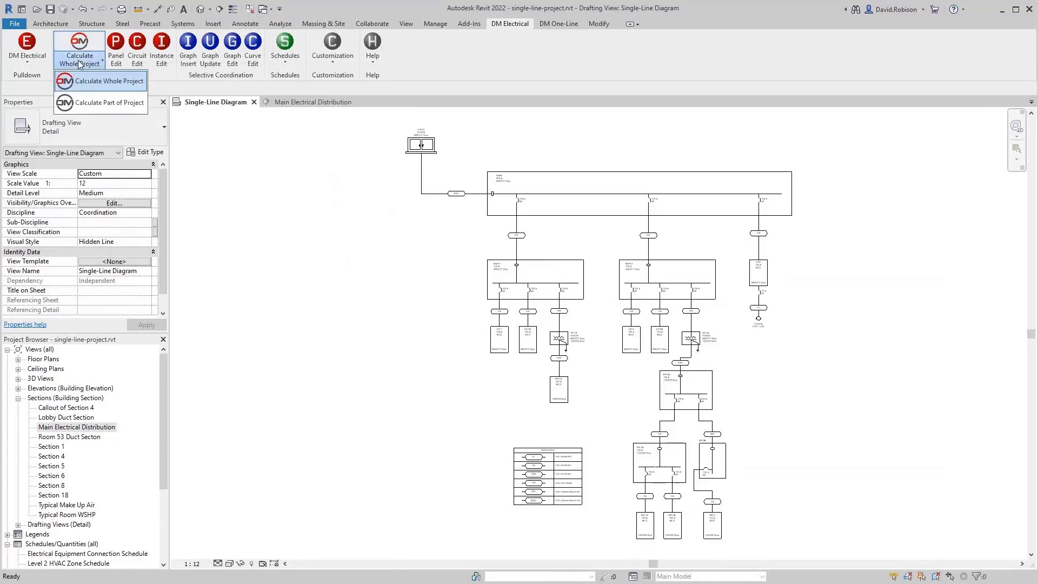
left_click(100, 102)
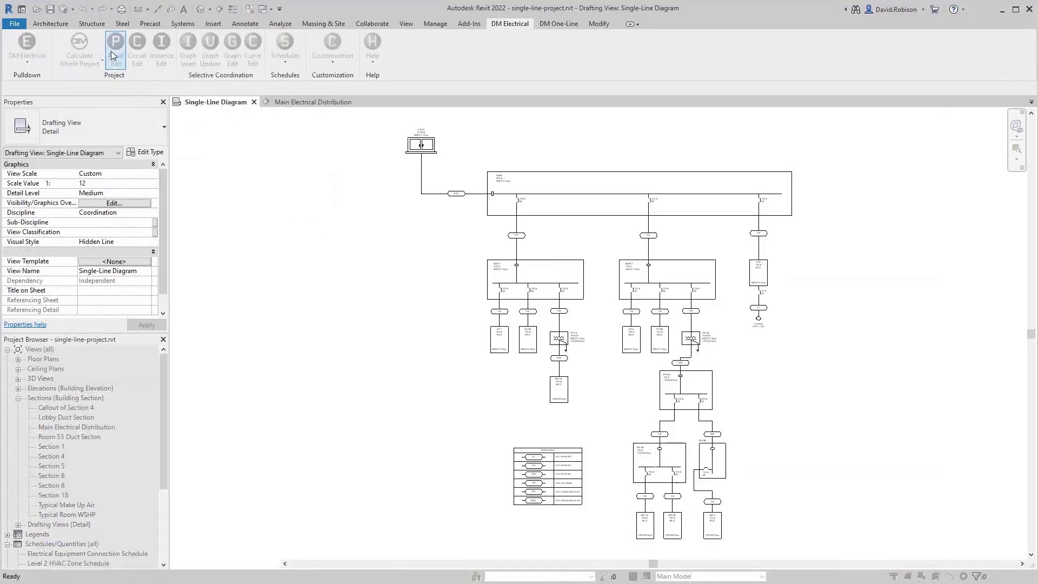
left_click(541, 262)
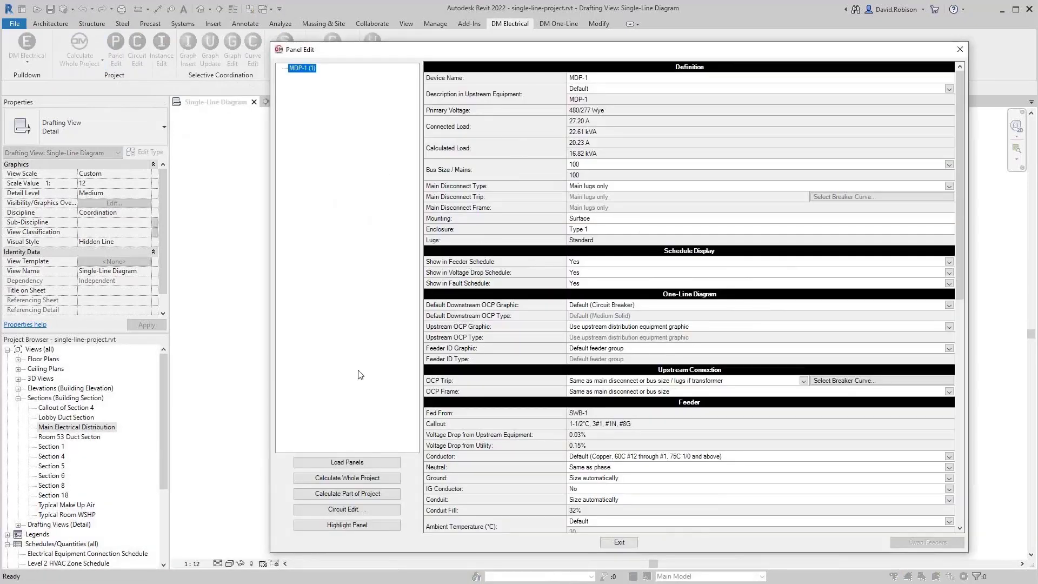
left_click(351, 464)
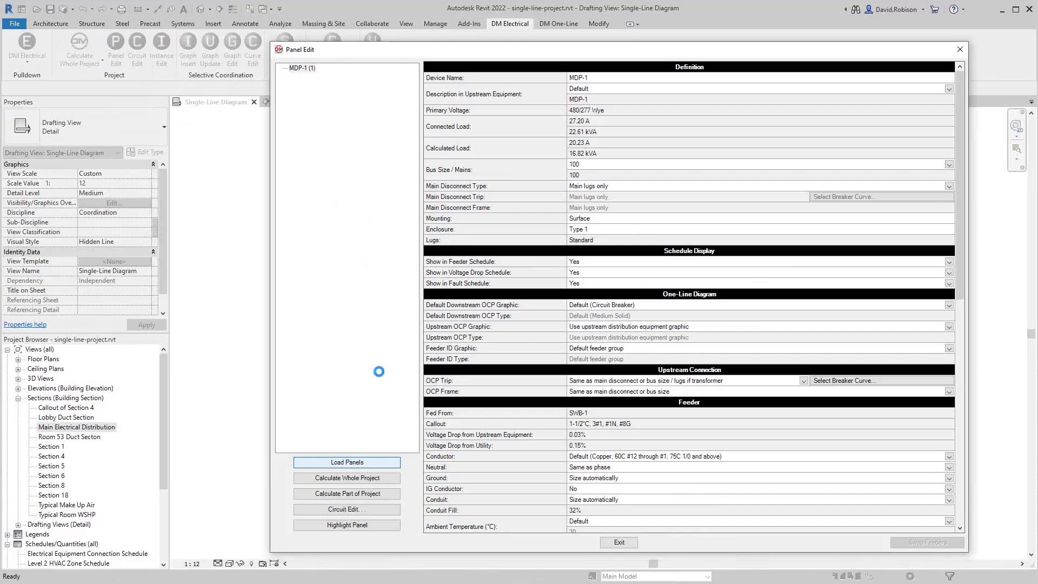
left_click(355, 494)
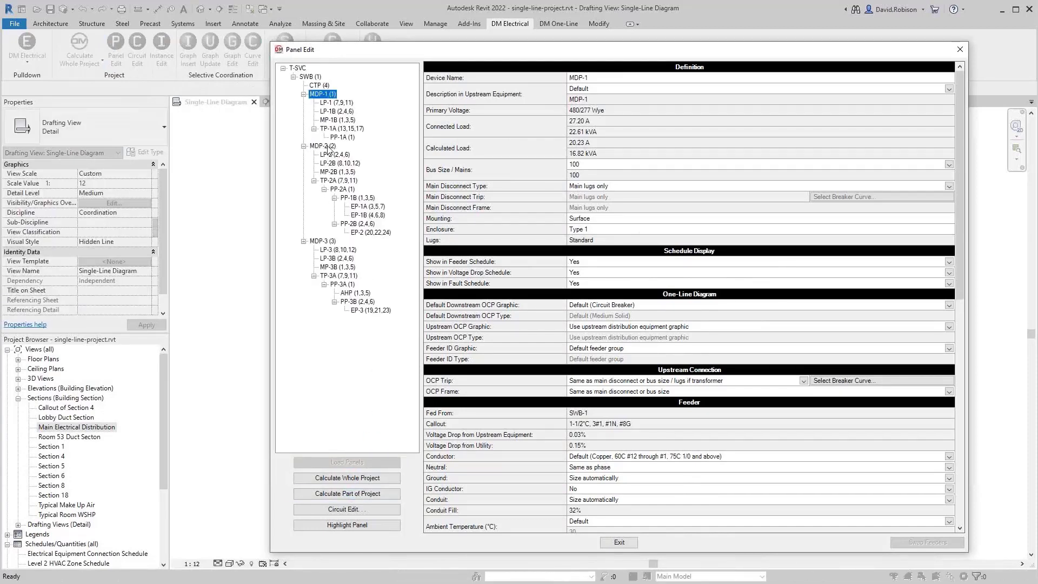
left_click(327, 146)
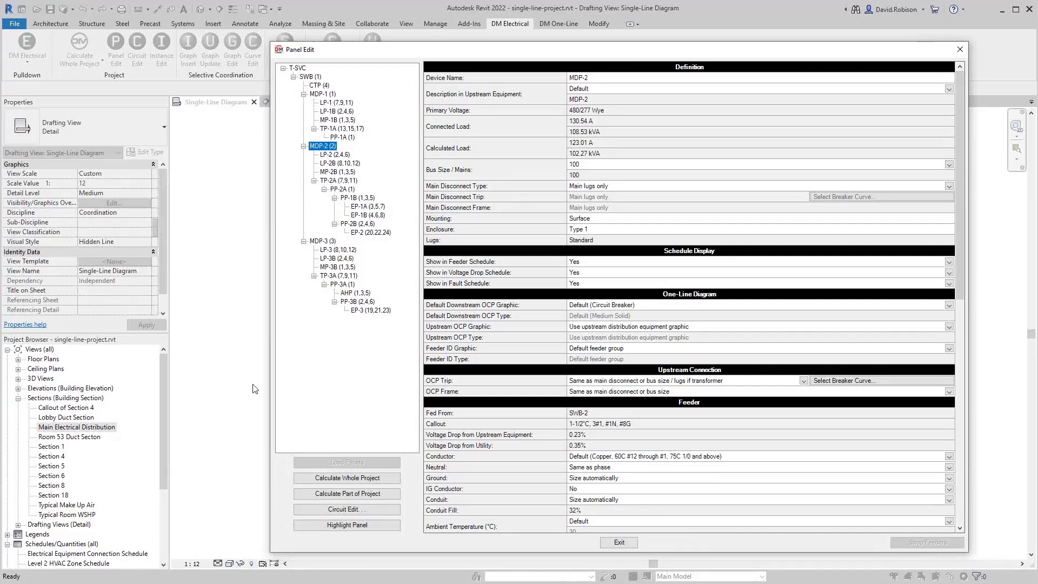
Step: View the circuits of MDP-2 in Circuit Edit, then return to its Panel Edit settings
left_click(363, 510)
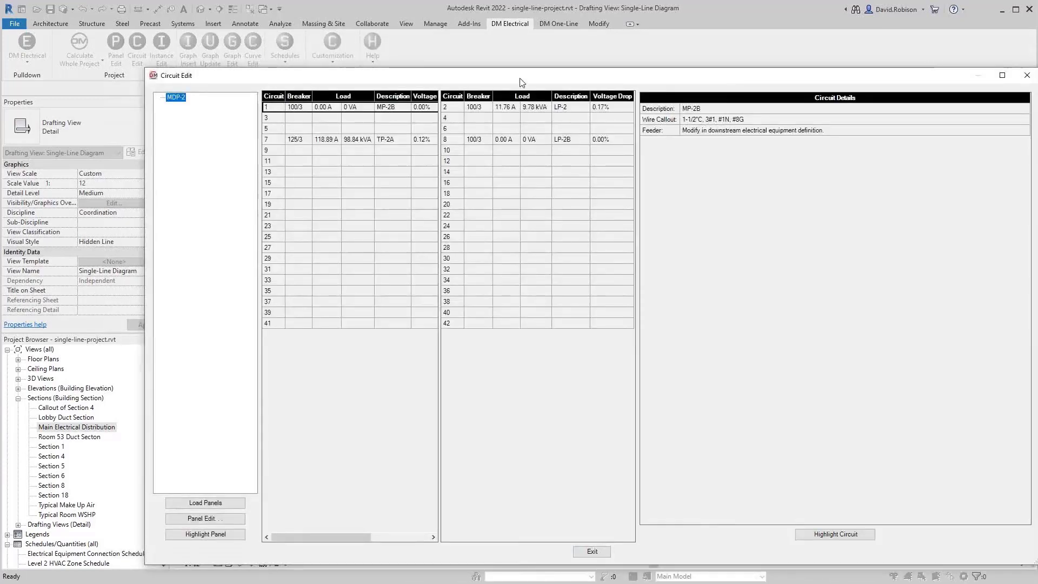
left_click_drag(521, 80, 450, 64)
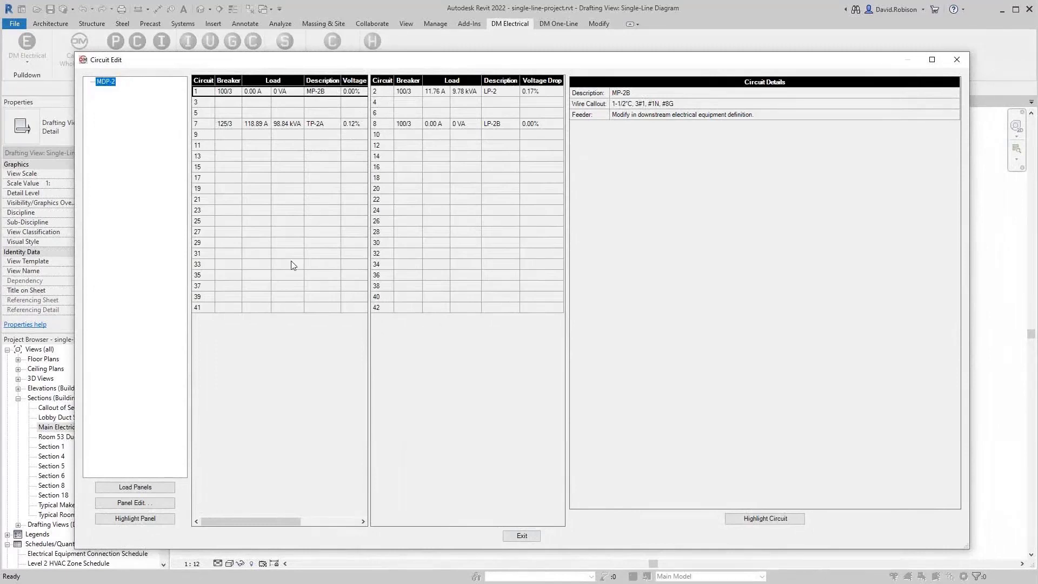
left_click(134, 502)
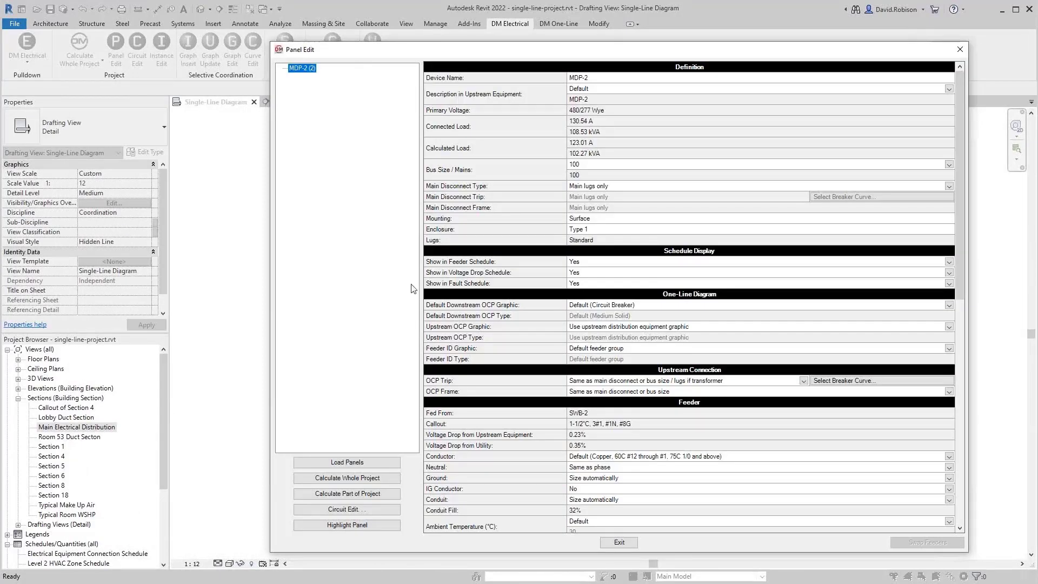
Step: Highlight panel MDP-2 in the model from Panel Edit and dismiss the notice
left_click(347, 525)
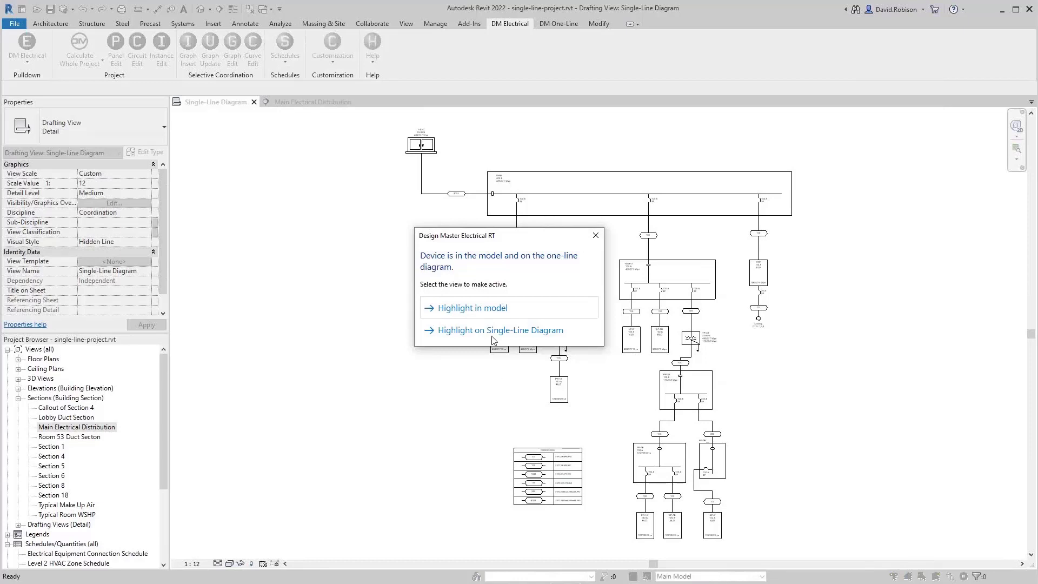
left_click(492, 313)
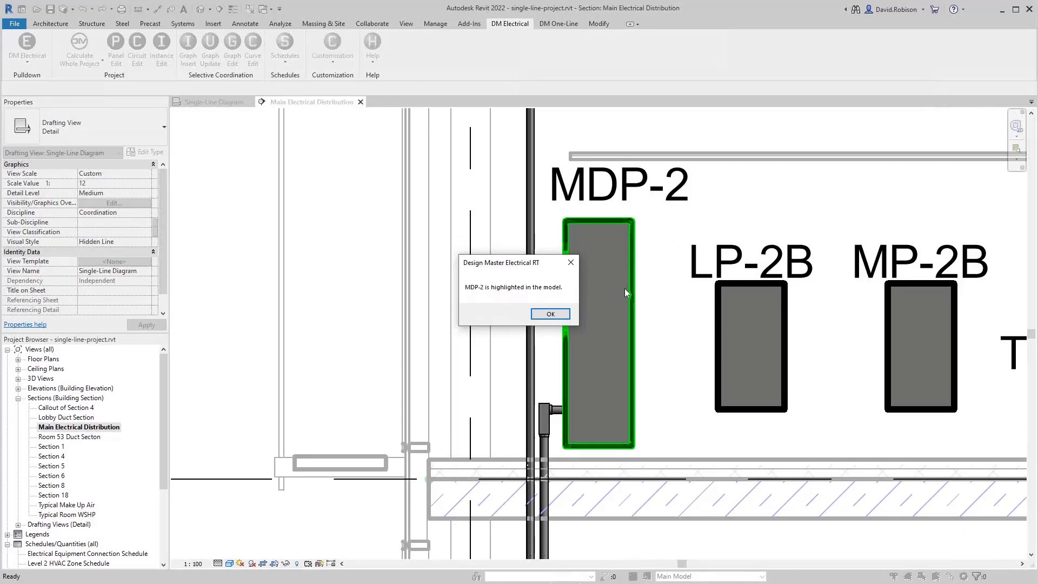
left_click(541, 313)
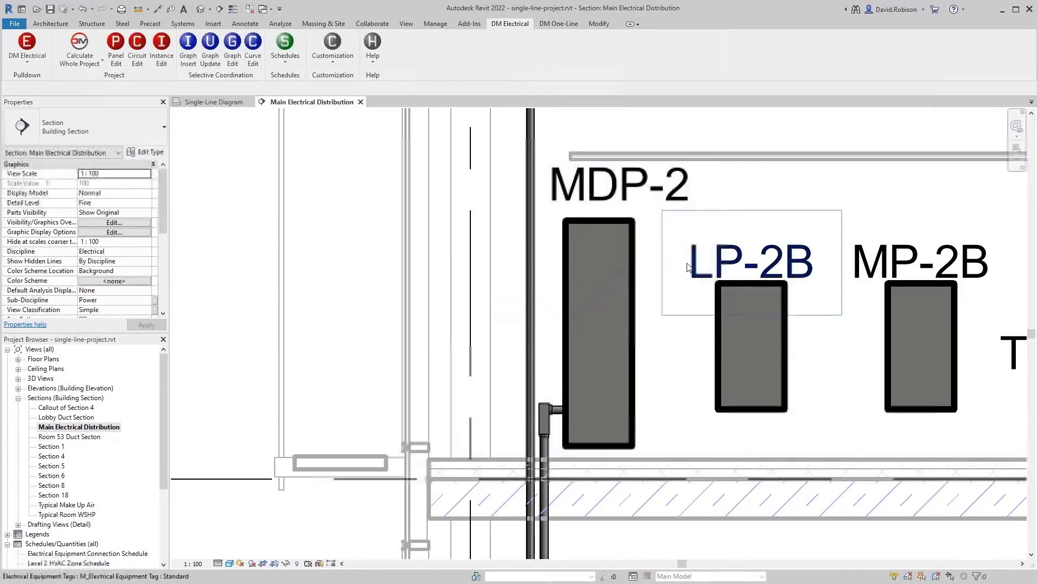
Step: Open Panel Edit for the MDP-2 panel in the section view and highlight it on the Single-Line Diagram
left_click(634, 255)
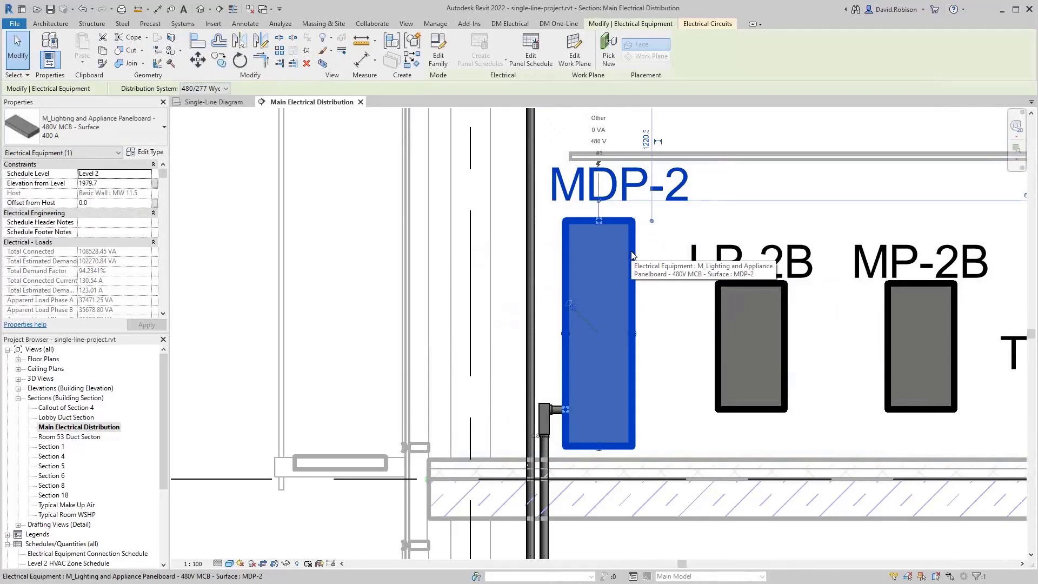
left_click(510, 23)
left_click(116, 49)
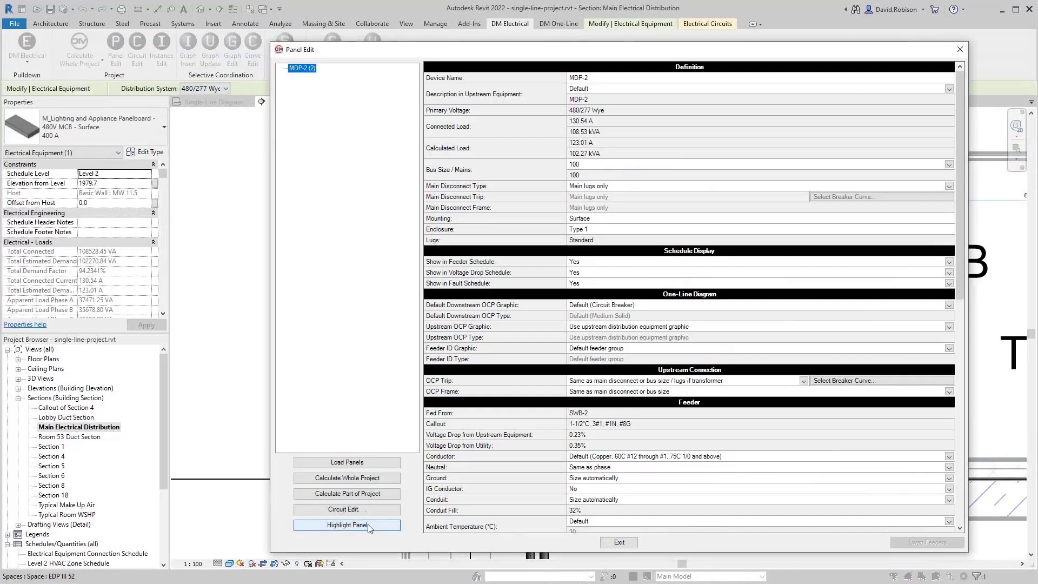
left_click(369, 528)
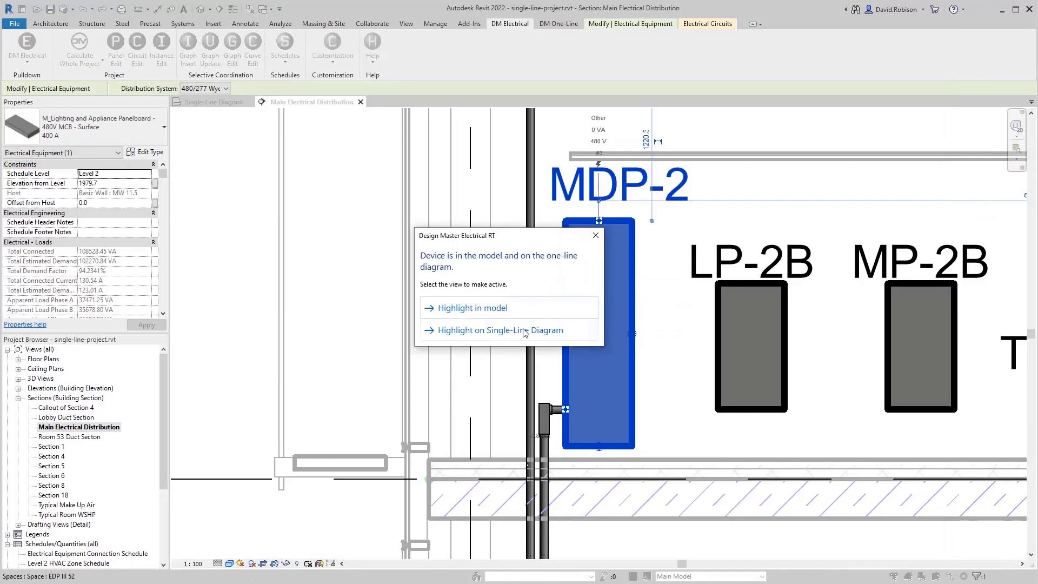
left_click(553, 331)
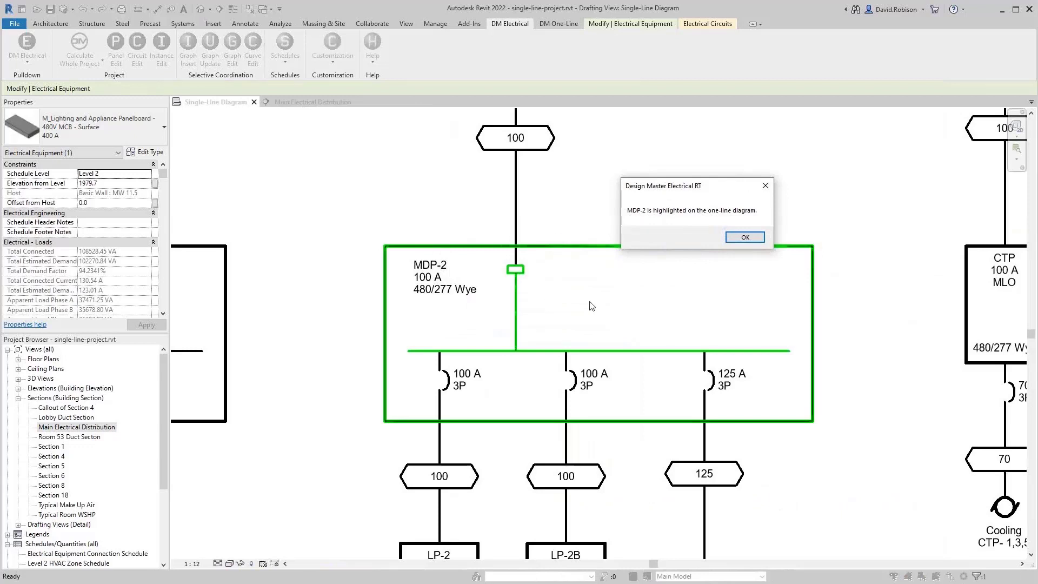
left_click(745, 237)
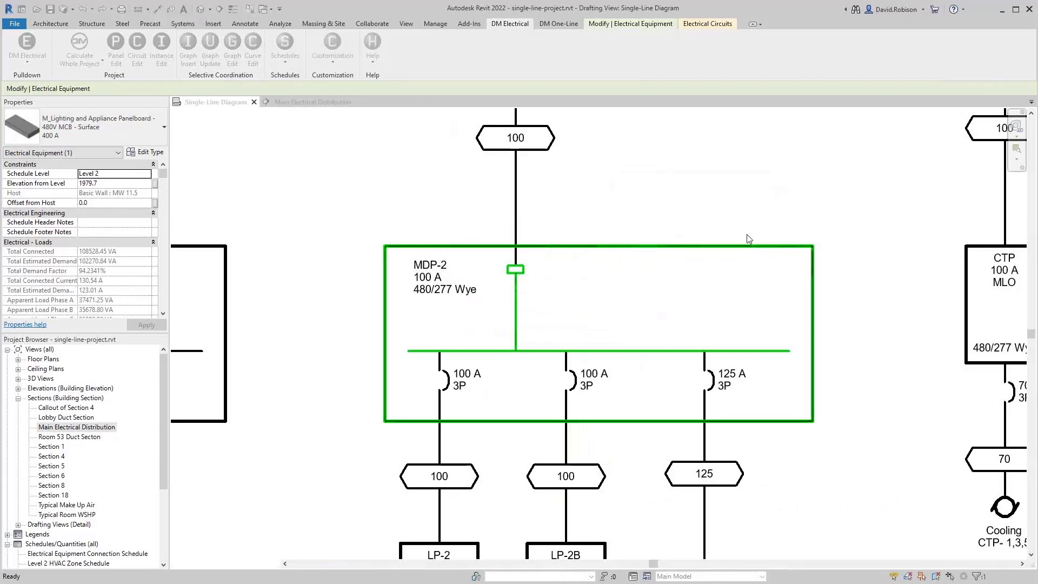
left_click(601, 259)
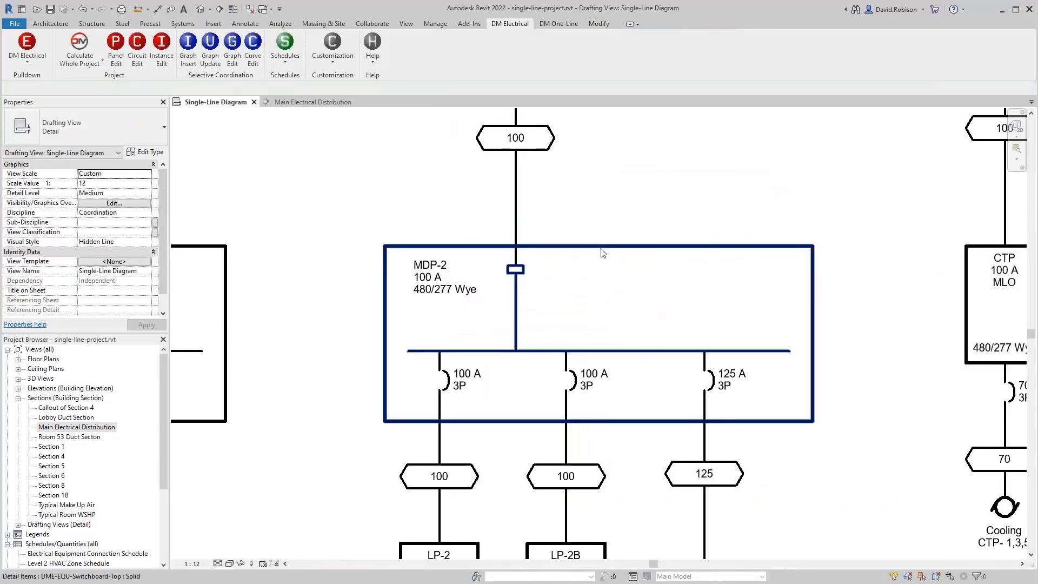
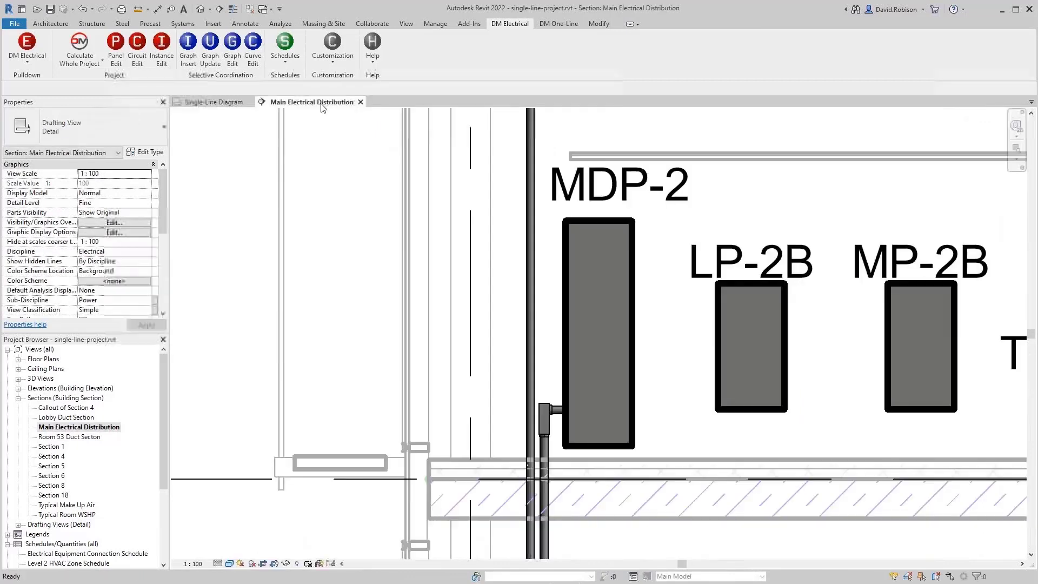
Step: Select the MDP-2 panel in the Main Electrical Distribution section and inspect its Panel Name property
left_click(634, 275)
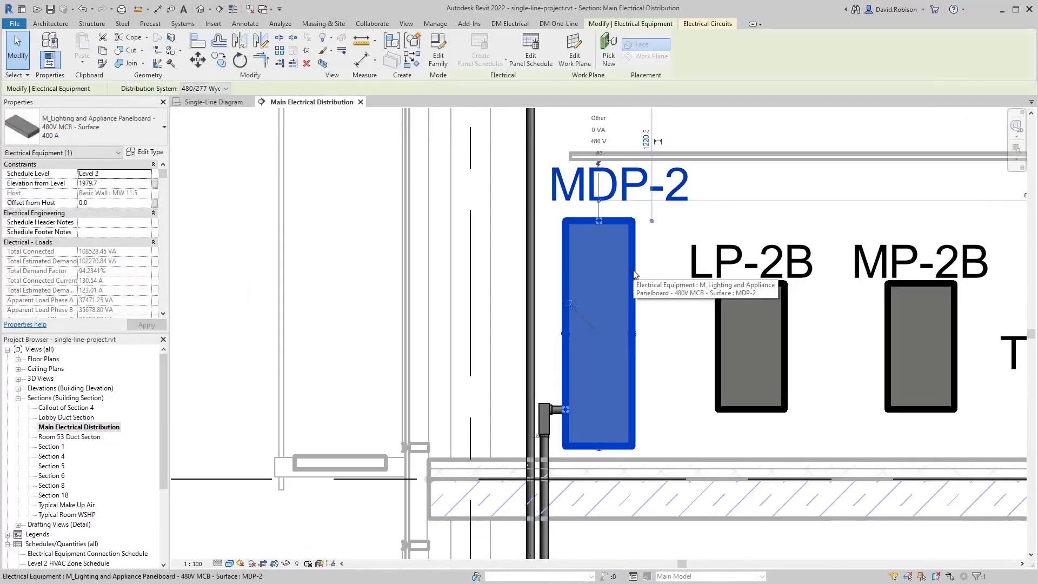
scroll(165, 291, "down", 5)
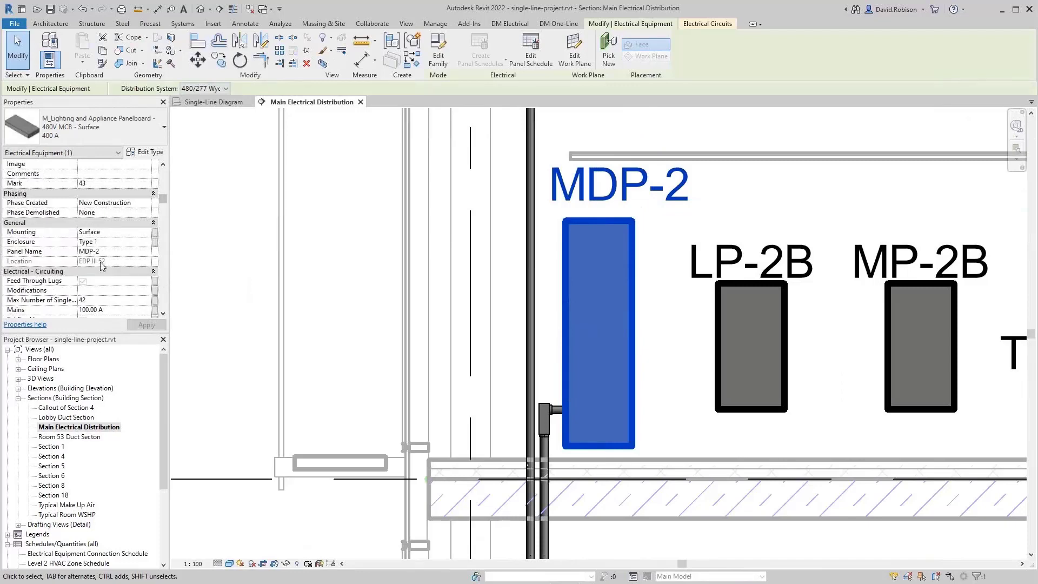
left_click(117, 255)
Step: Deselect the panel, then locate and select the MDP-2 schedule among the project's panel schedules
scroll(91, 457, "down", 3)
left_click(7, 544)
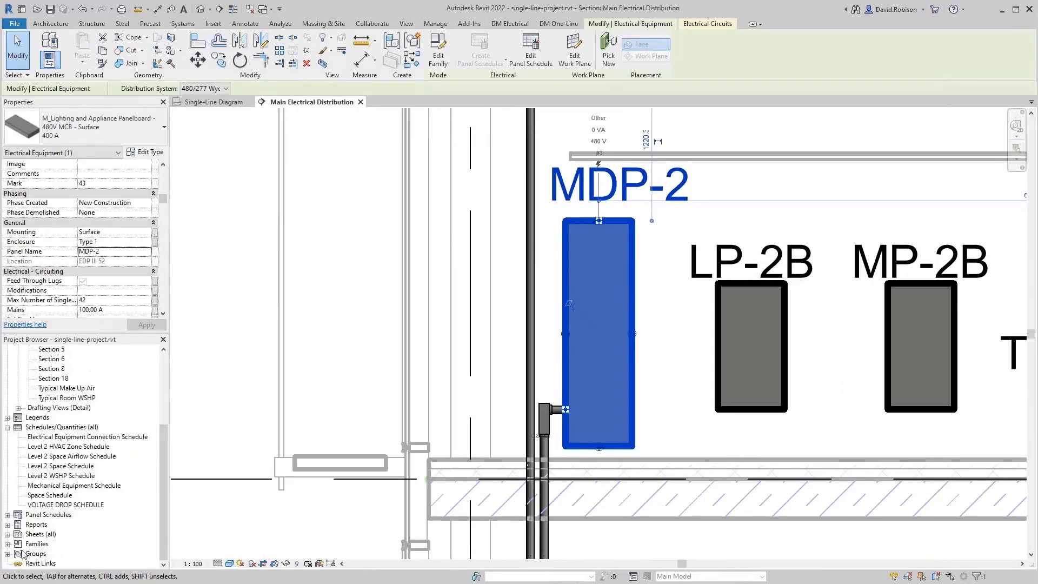
key("Escape")
scroll(109, 485, "down", 2)
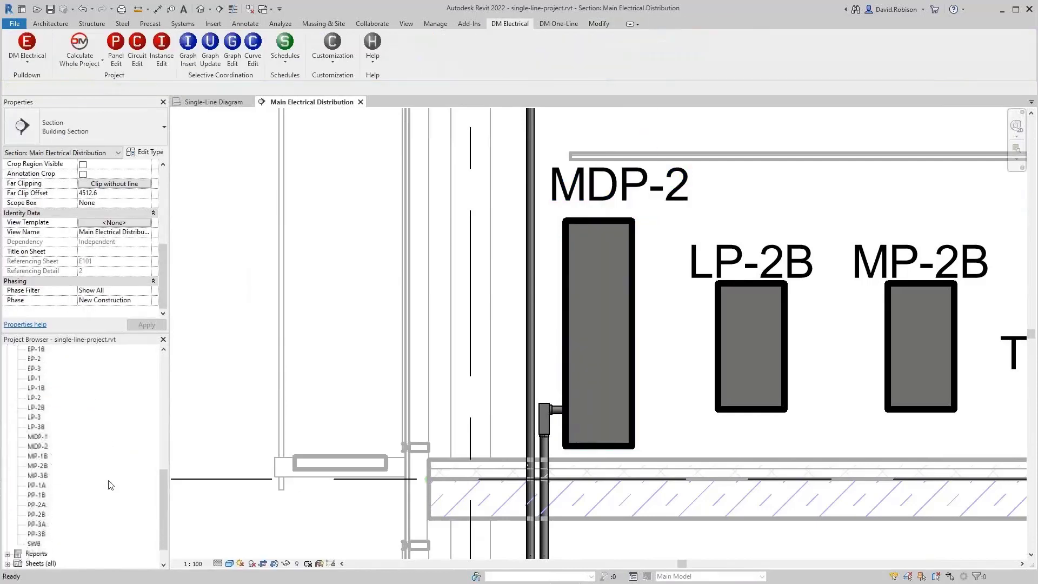
left_click(38, 427)
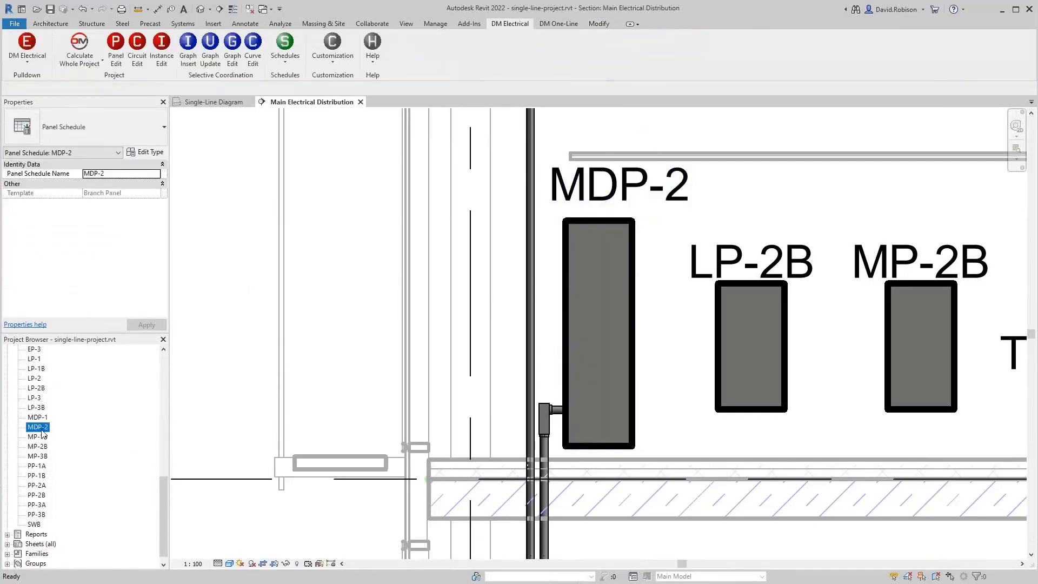
Step: Select the MDP-2 panel in the section view and rename it MDP-2 TEST through its Panel Name property
left_click(602, 223)
scroll(164, 281, "down", 8)
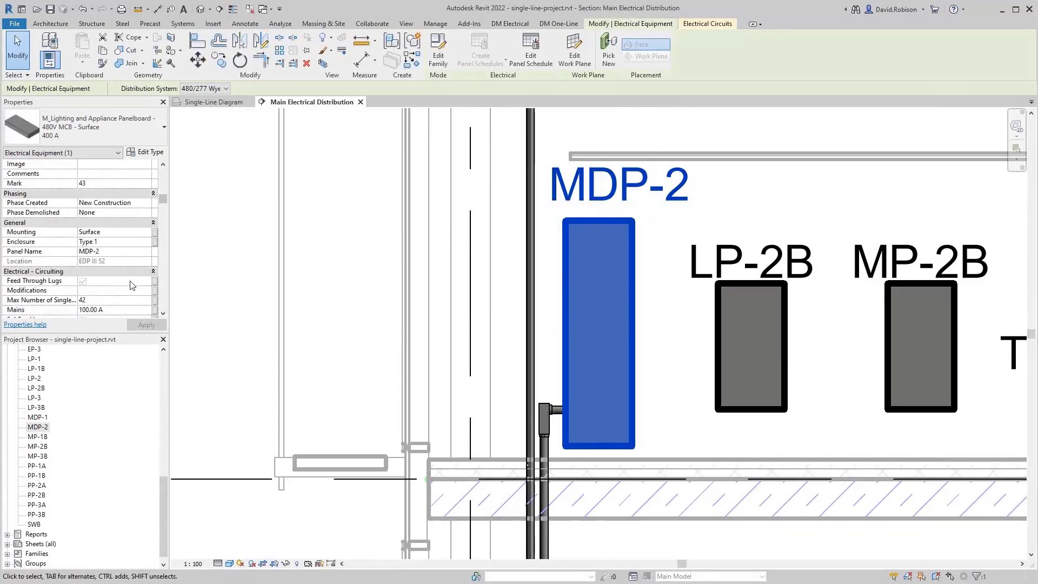
scroll(62, 285, "down", 4)
left_click(120, 184)
type("TEST")
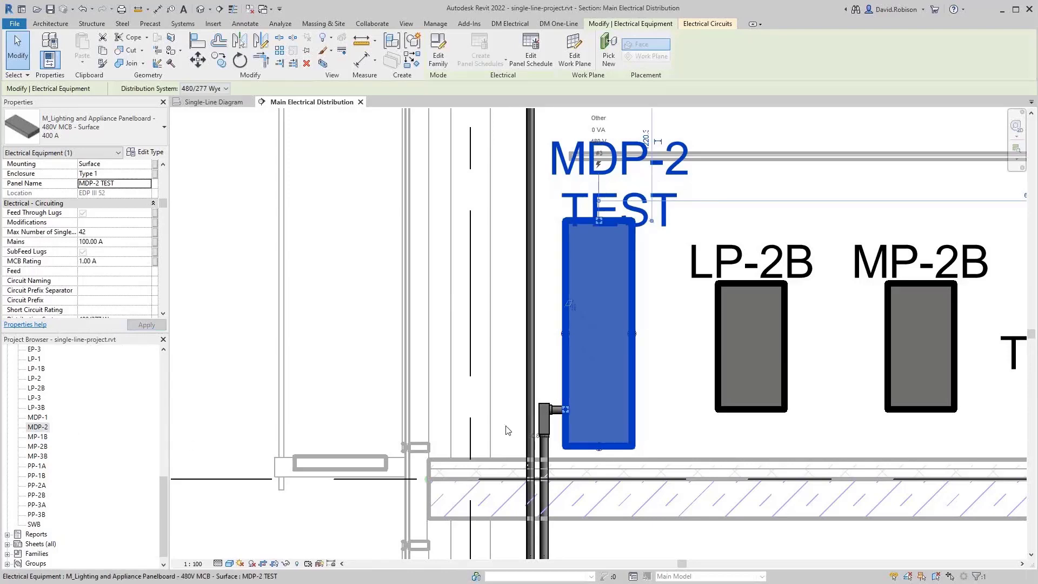
Step: Rename the selected panel as MDP-2 TEST 2 through its device name in Panel Edit, and check its schedule name
left_click(510, 23)
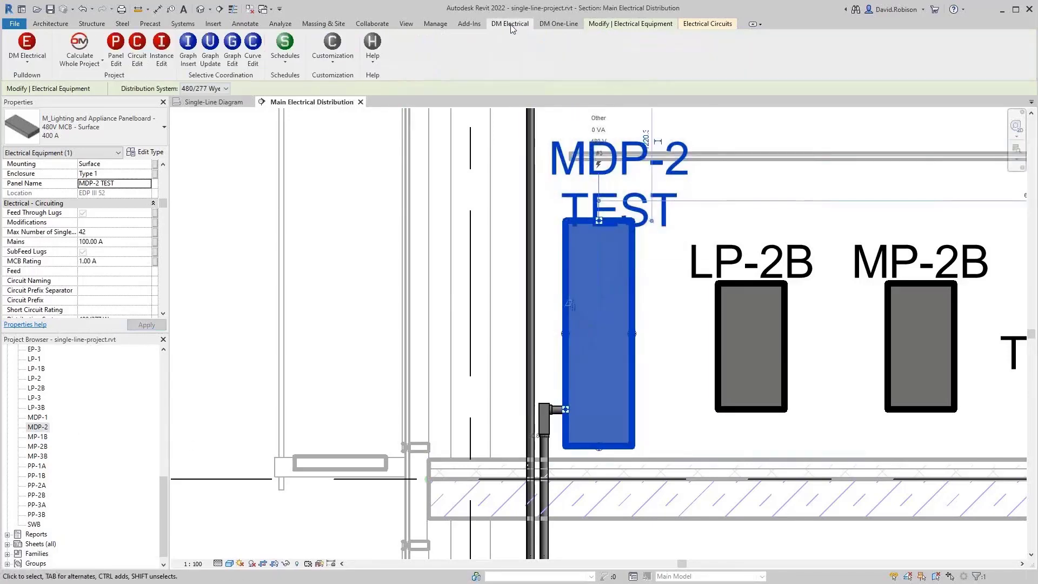
left_click(115, 49)
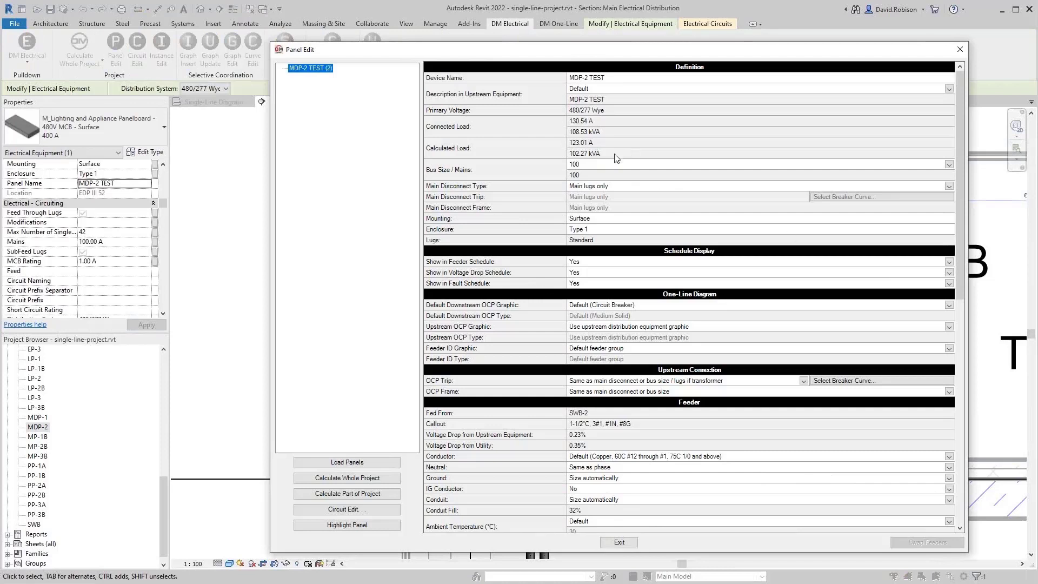
left_click(619, 78)
type("2")
key("Return")
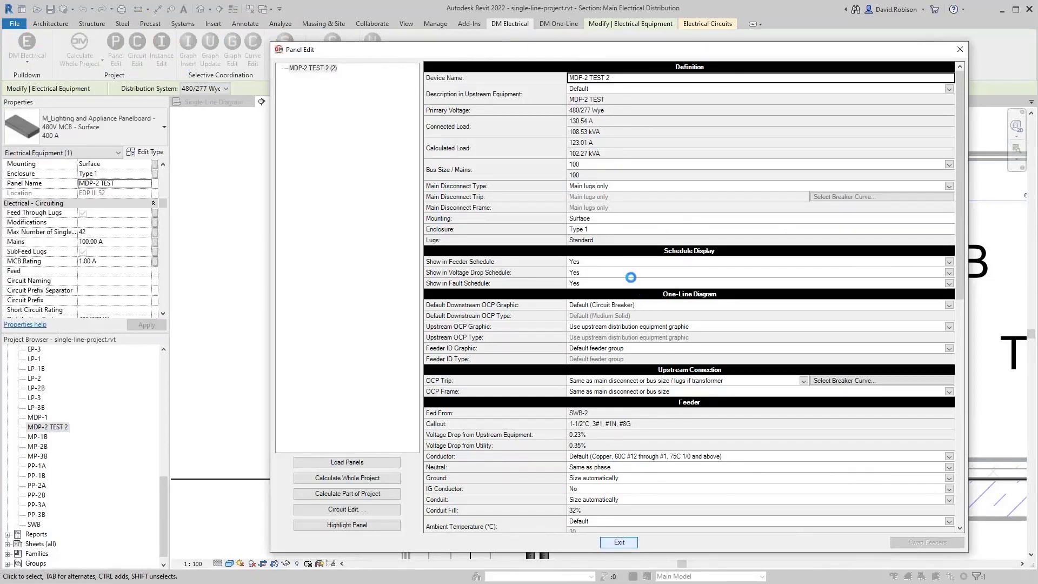
left_click(55, 427)
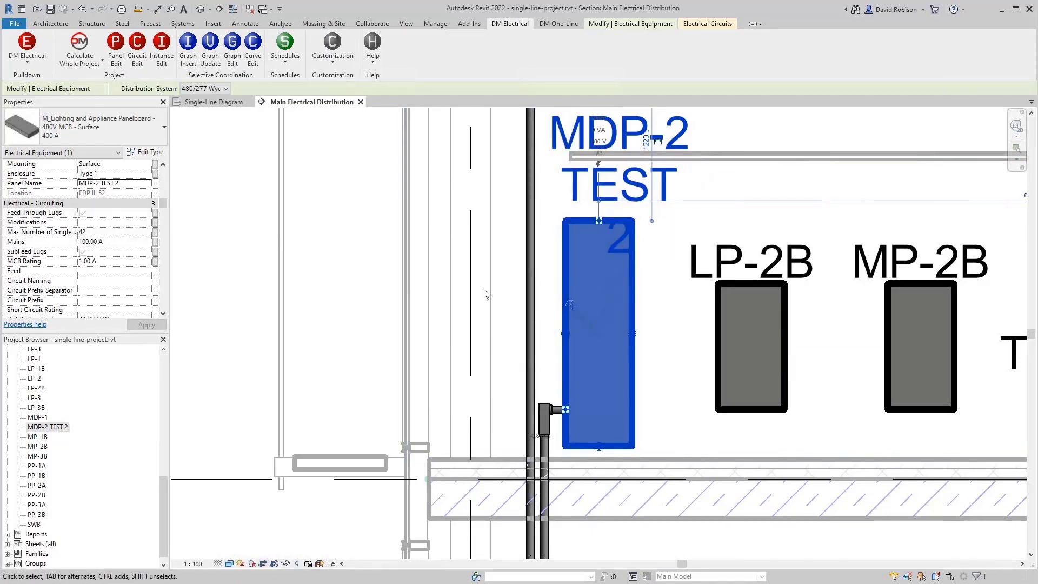
Step: Reopen Panel Edit for the selected panel and set its device name to MDP-2
left_click(115, 51)
left_click(642, 79)
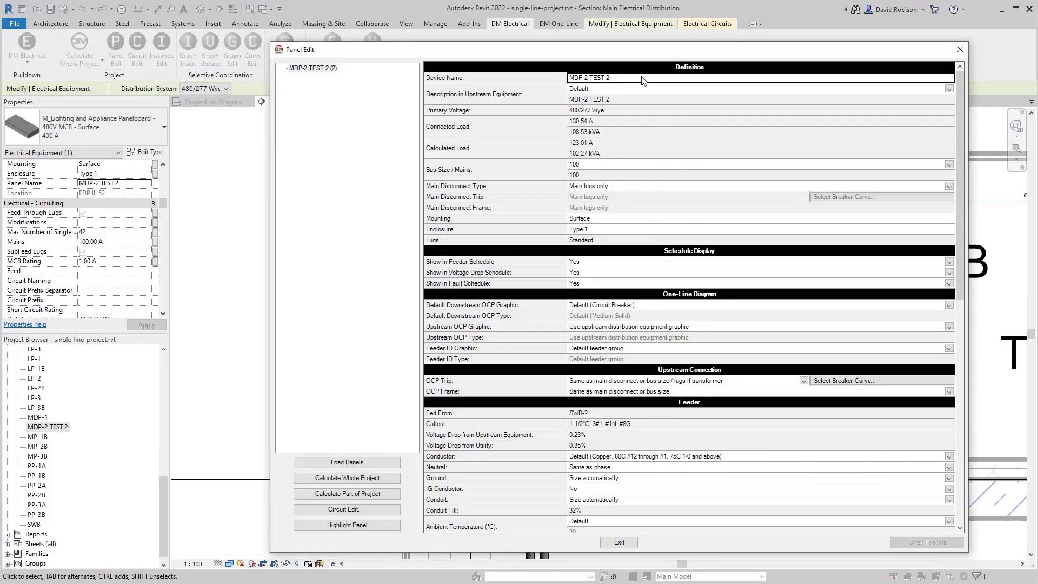
left_click_drag(585, 80, 604, 80)
key("Delete")
left_click(534, 103)
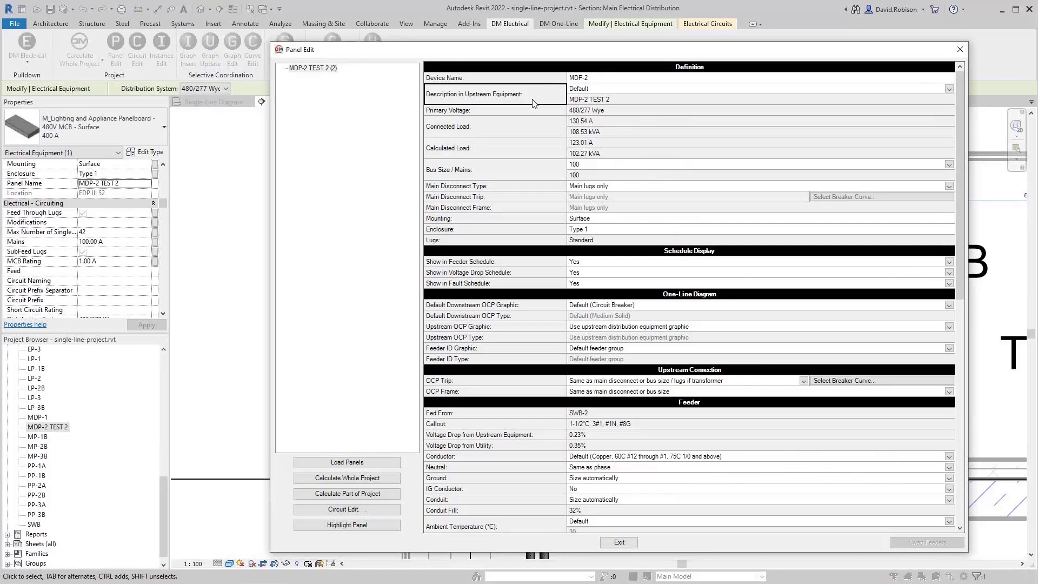
Step: Give the panel a custom description in upstream equipment reading PANEL MDP-2
left_click(602, 89)
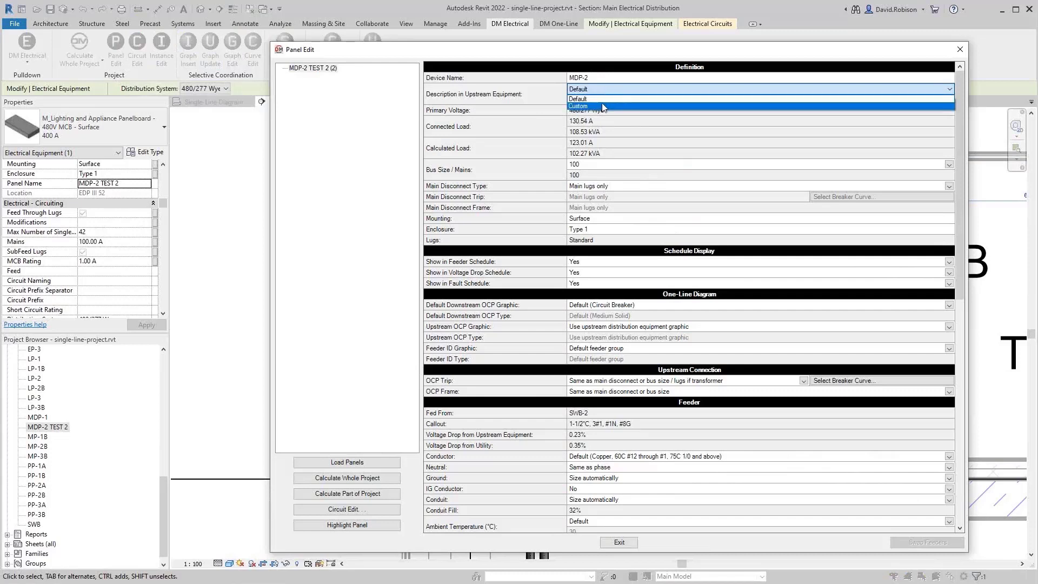
left_click(608, 106)
type("PANEL")
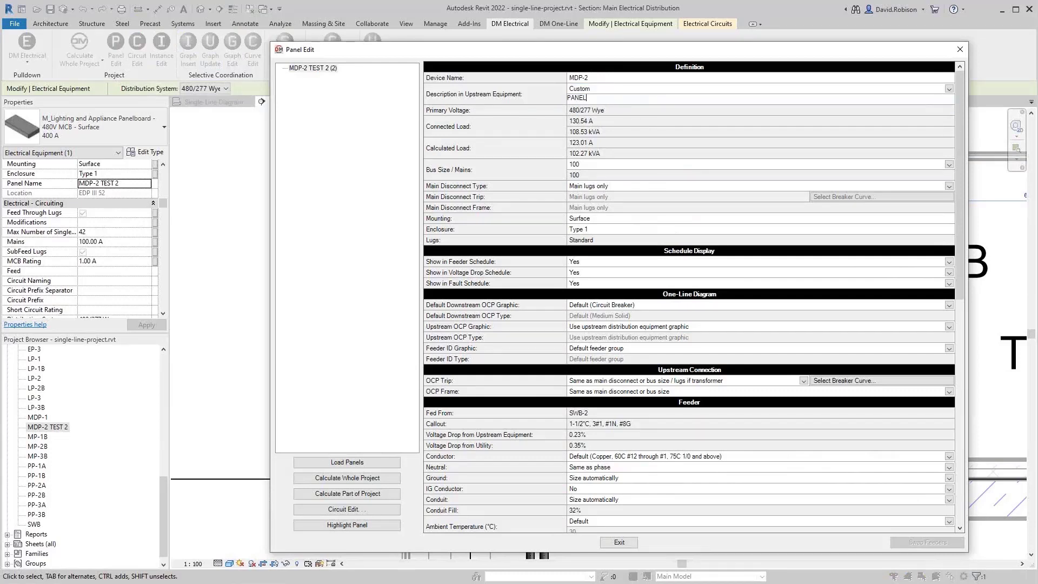
type(" MDP-2")
key("Return")
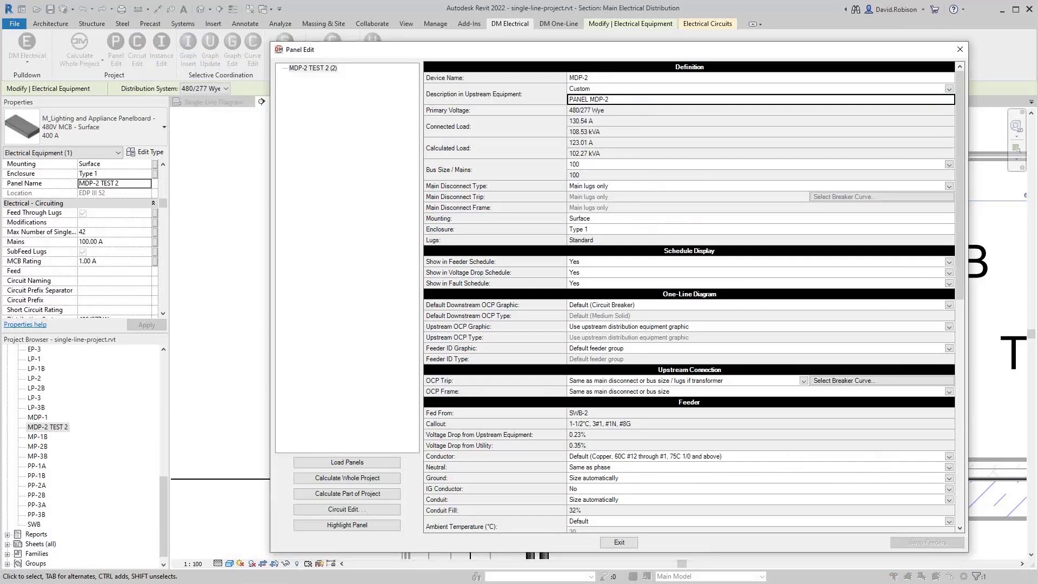
key("Tab")
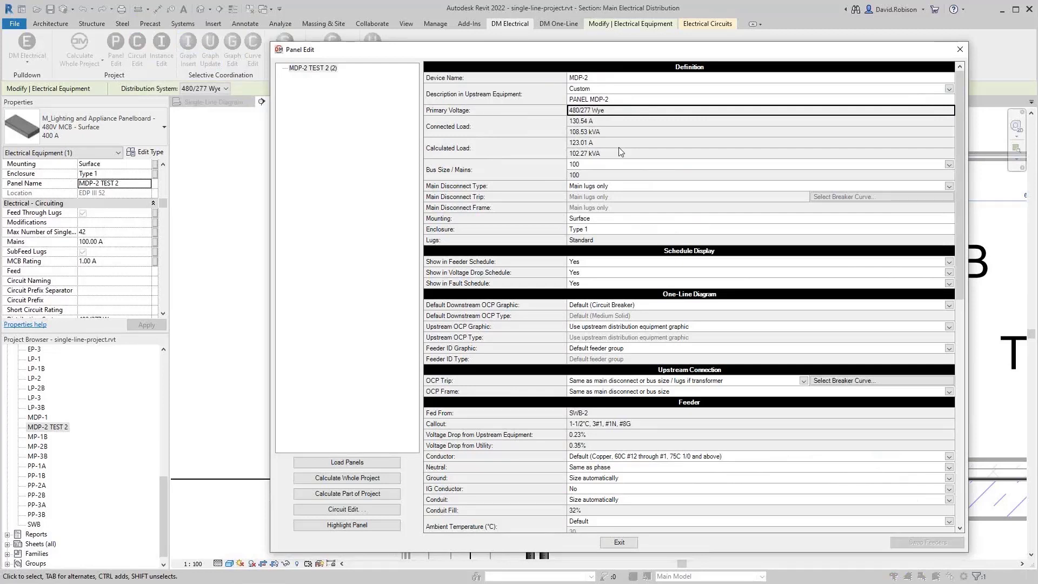
Step: Set the panel's bus size / mains to 1000 and exit Panel Edit
left_click(582, 165)
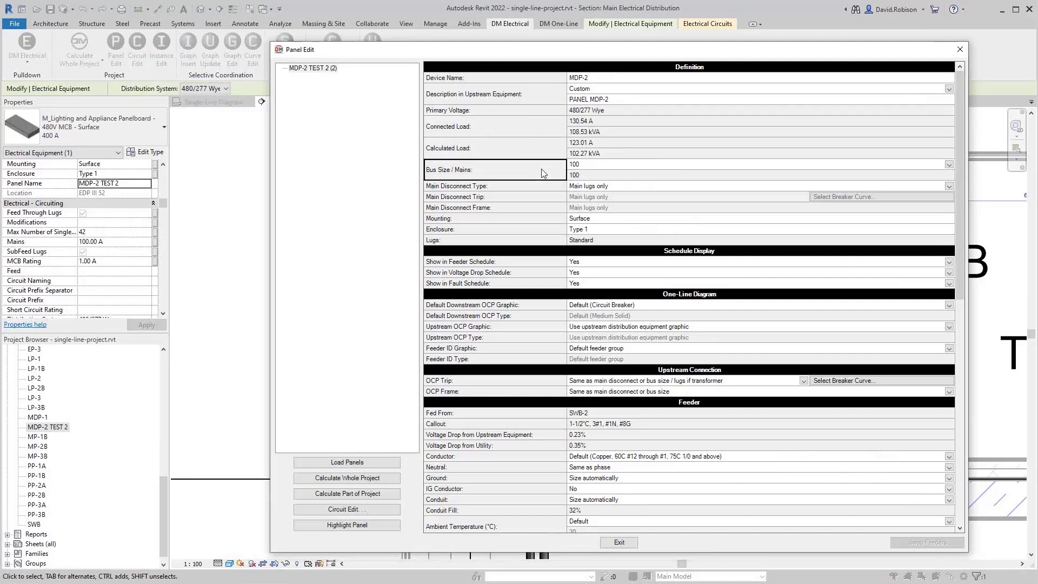
left_click(603, 167)
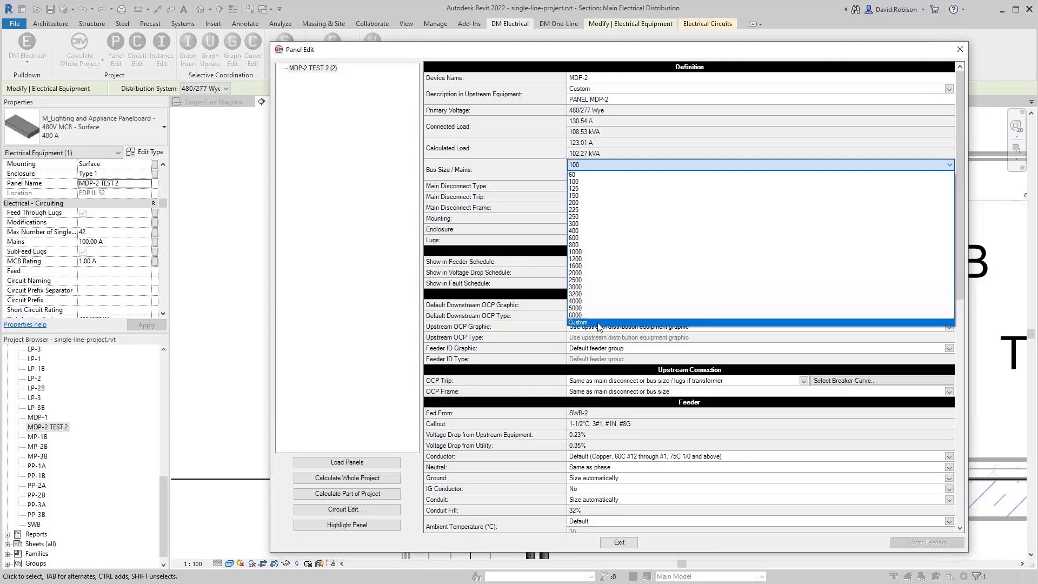
left_click(592, 252)
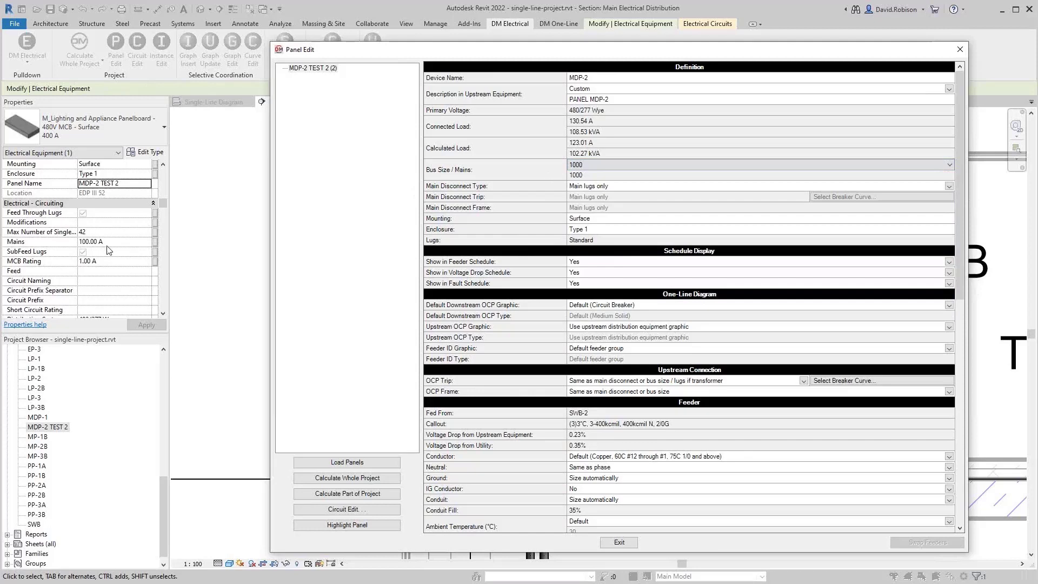
left_click(516, 190)
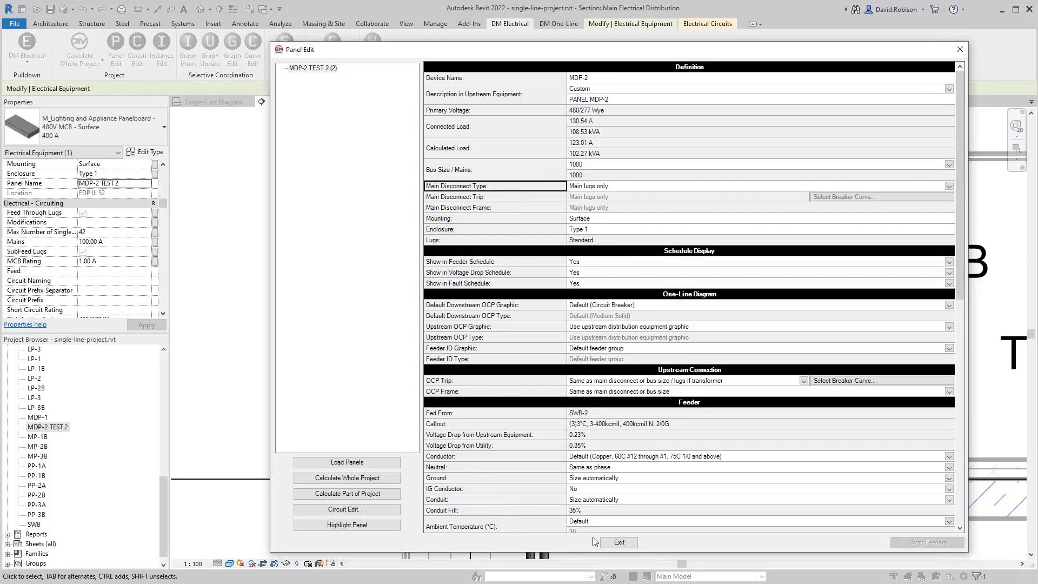
left_click(619, 542)
Step: Reopen Panel Edit for the MDP-2 panel and set its main disconnect type to Breaker with an 800 trip
left_click(623, 241)
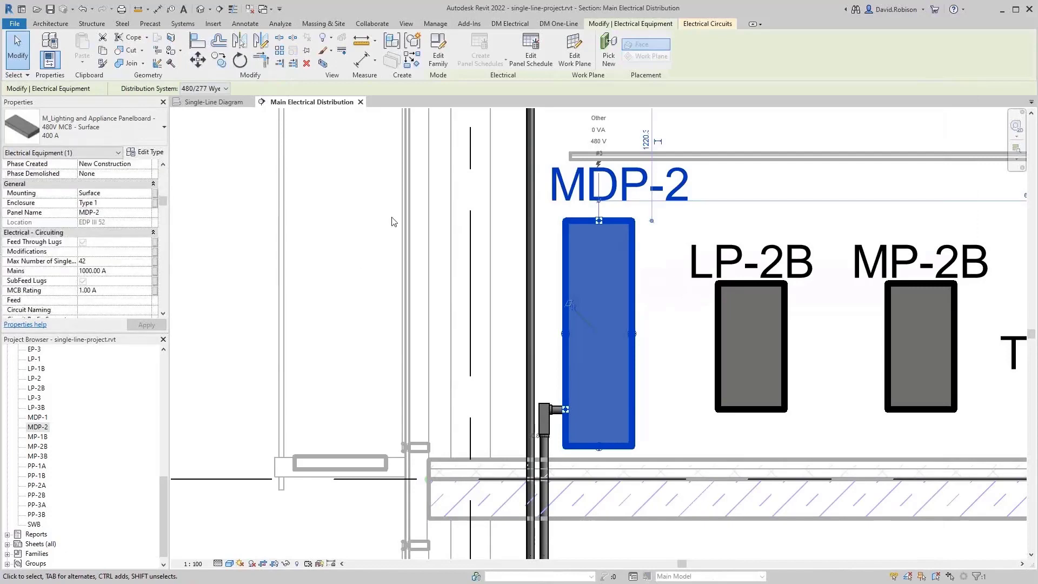
left_click(510, 23)
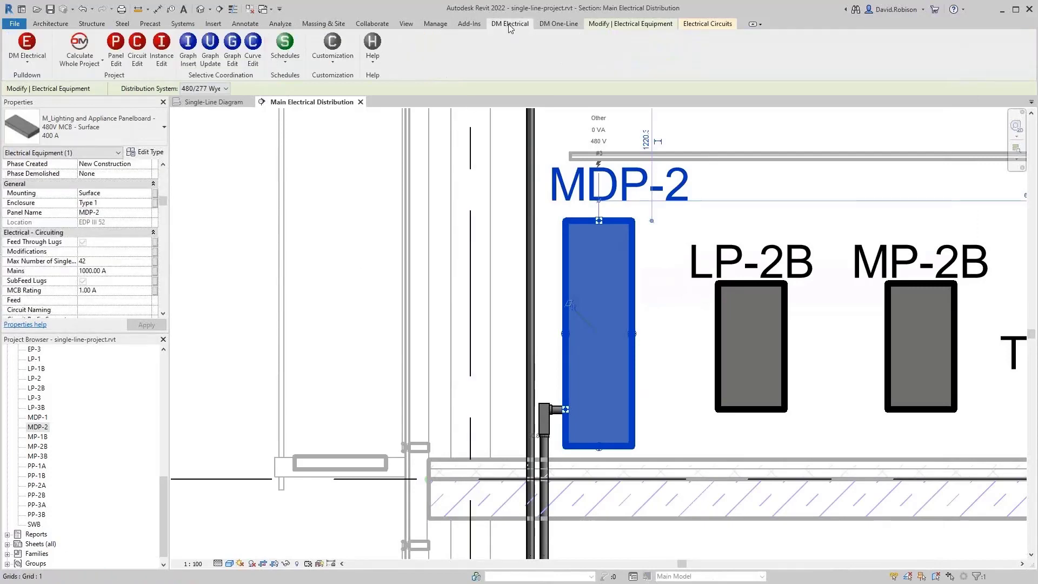
left_click(122, 53)
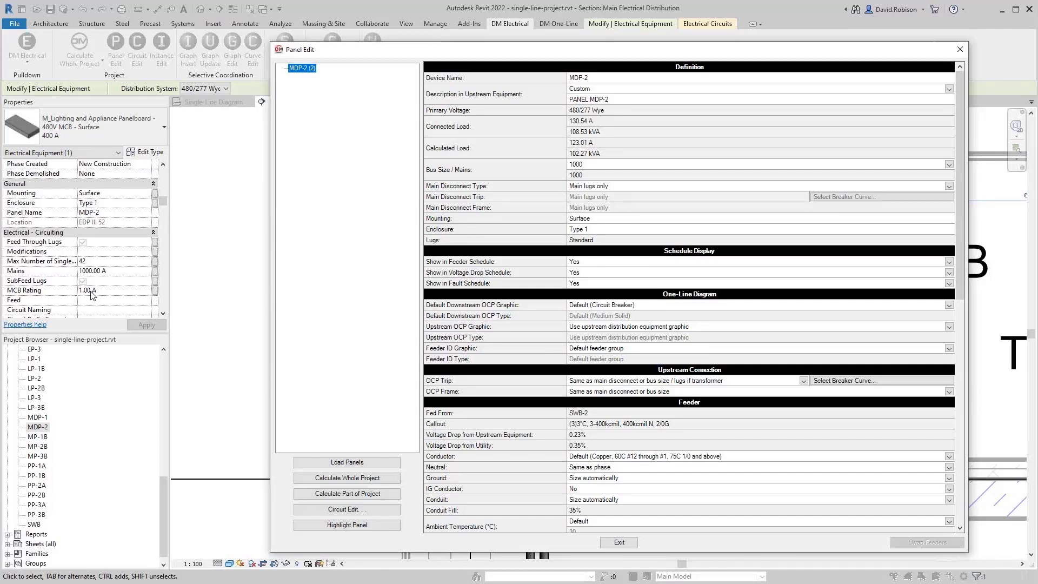
left_click(604, 187)
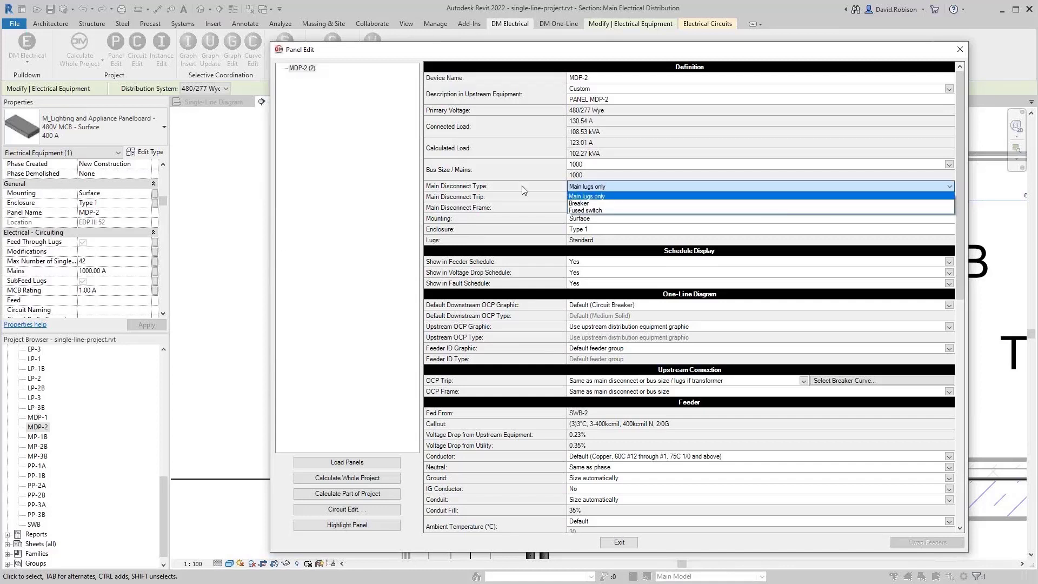
left_click(598, 204)
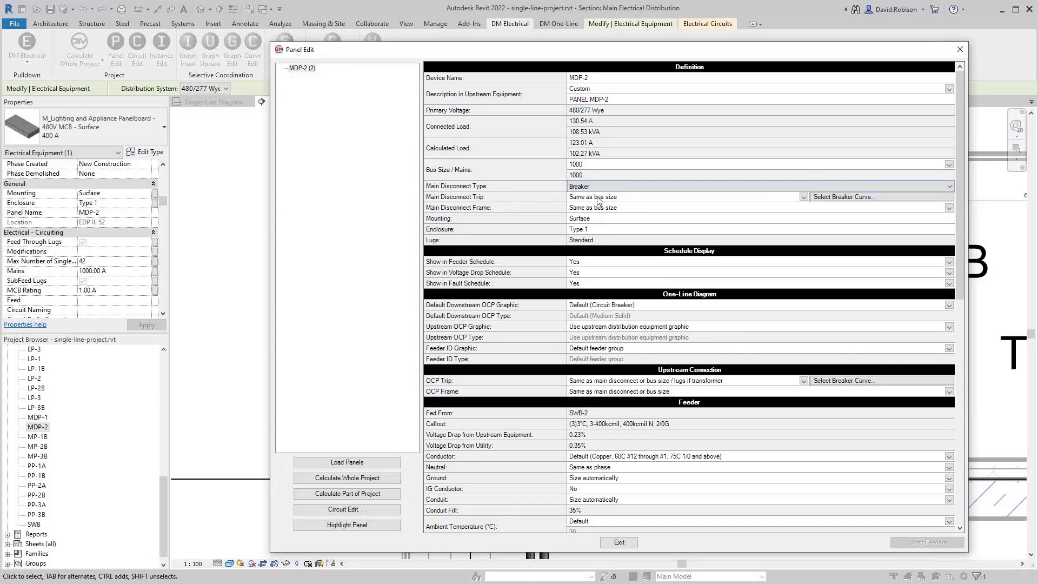
left_click(540, 186)
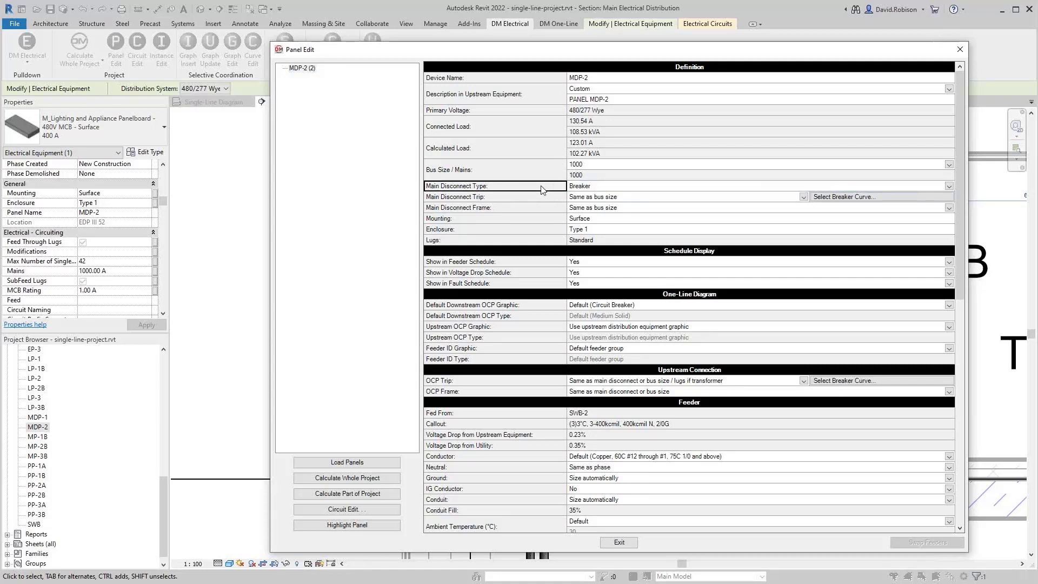
left_click(804, 197)
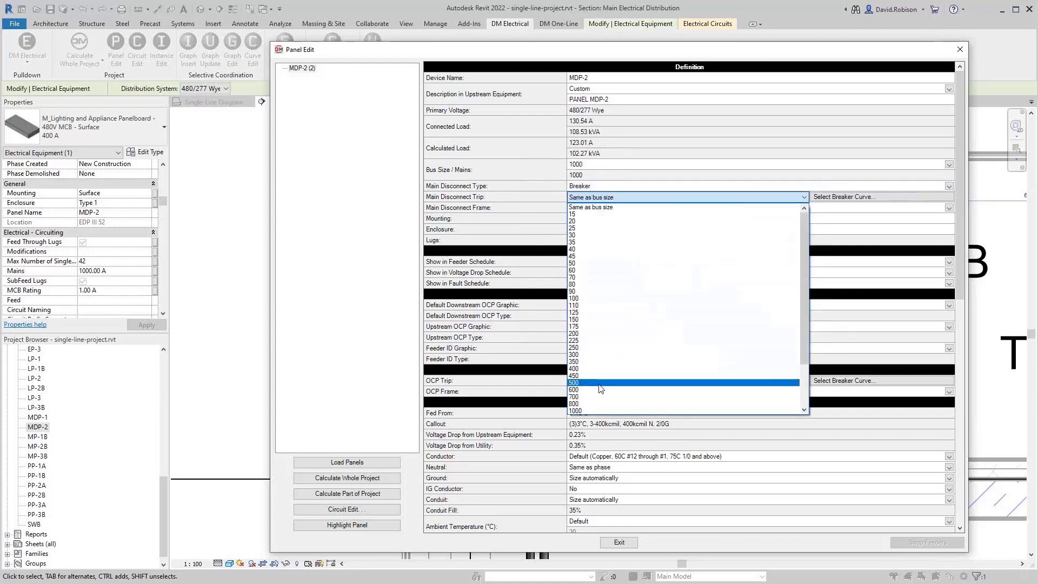
left_click(591, 404)
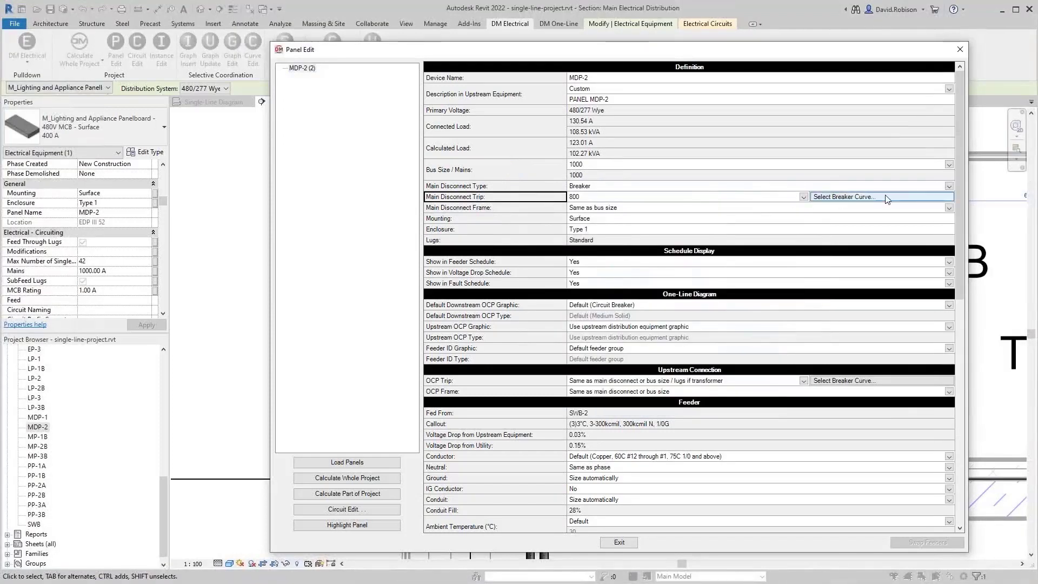
Step: Configure the main disconnect's breaker curve: Eaton Digitrip 520 Double Wide Frame 2000A, 2500A, long-time delay 12, short-time pickup 3, short-time delay 0.3
left_click(887, 198)
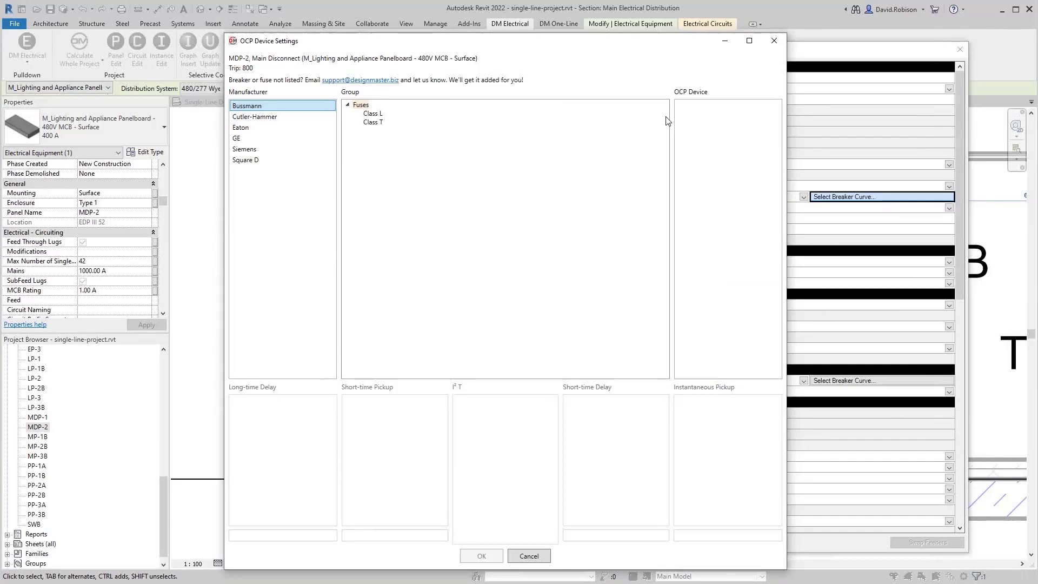
left_click(246, 129)
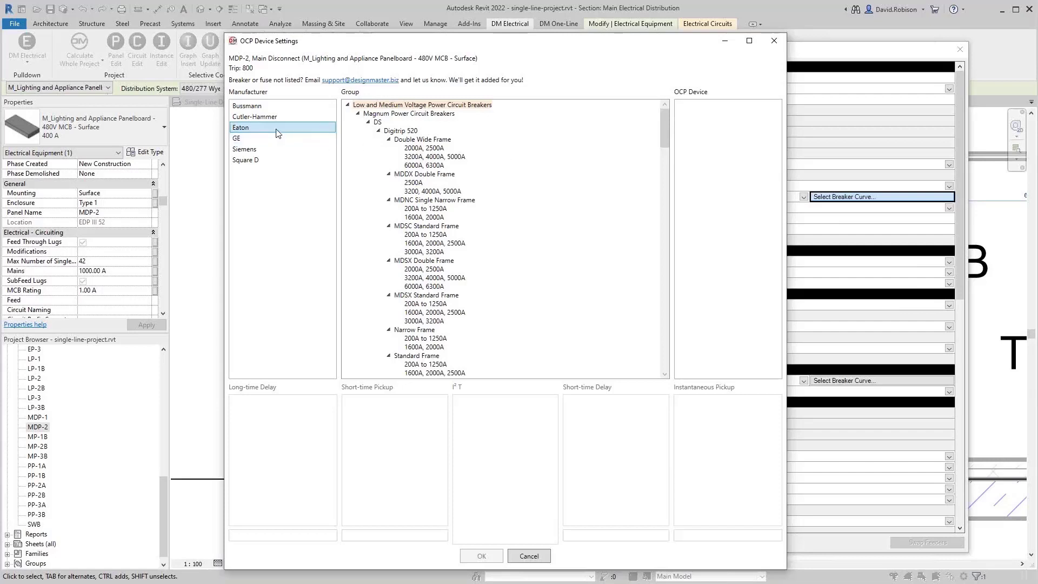
left_click(415, 151)
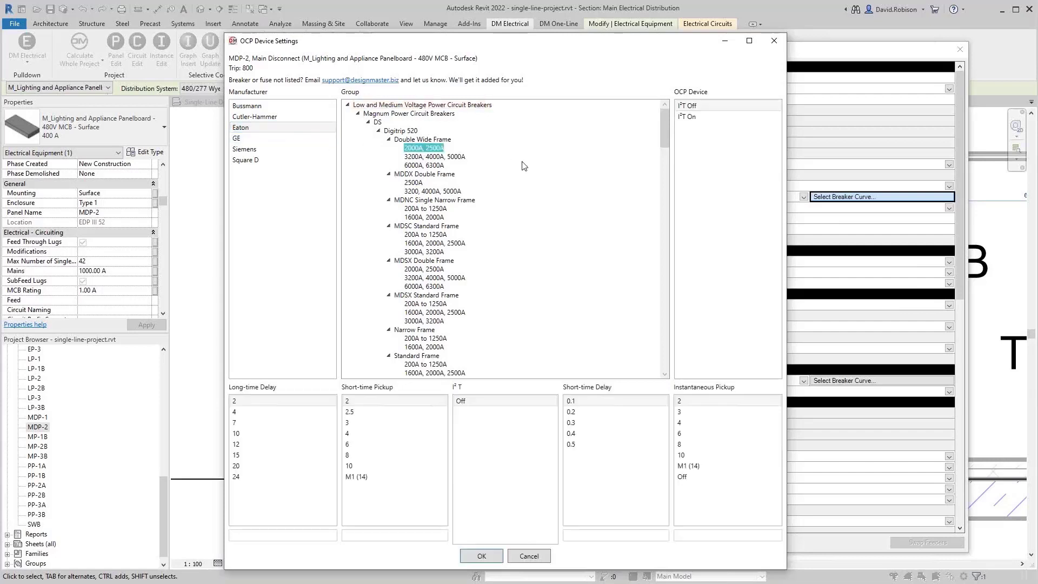
left_click(278, 444)
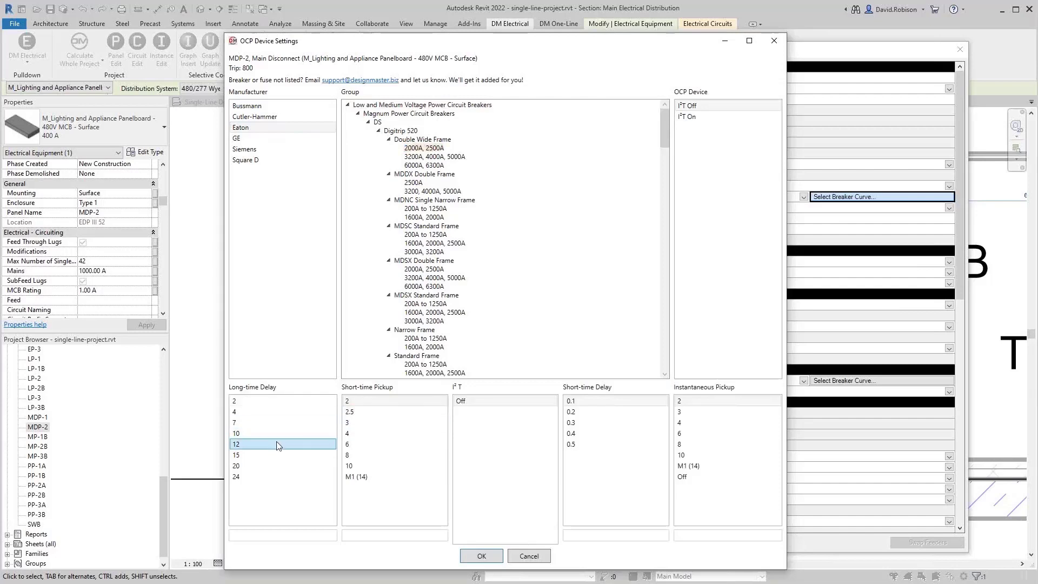
left_click(373, 423)
left_click(581, 424)
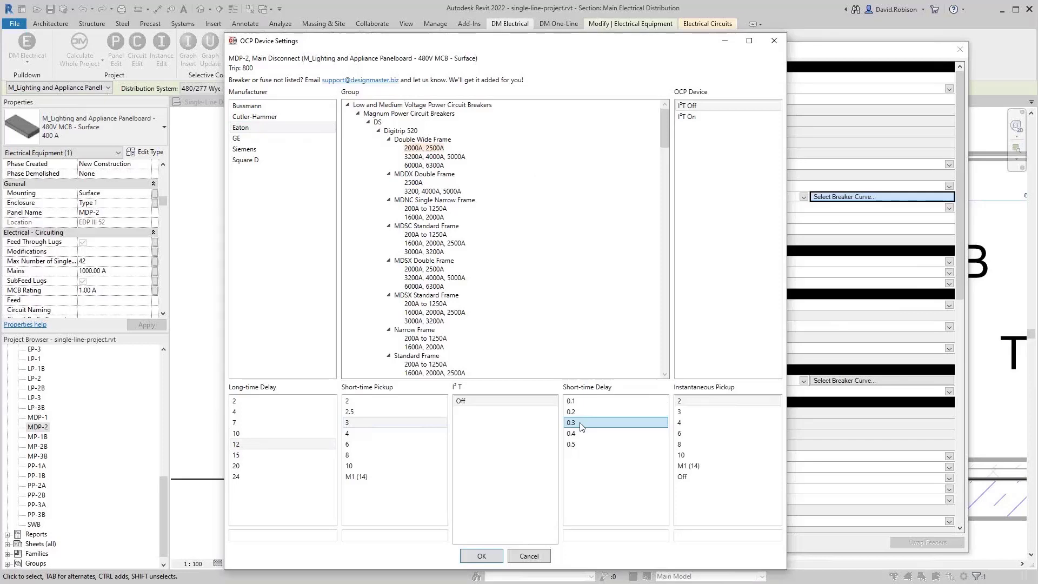
key("Return")
Step: Inspect the panel's Mounting and Lugs fields in Panel Edit, and exit the dialog
left_click(511, 218)
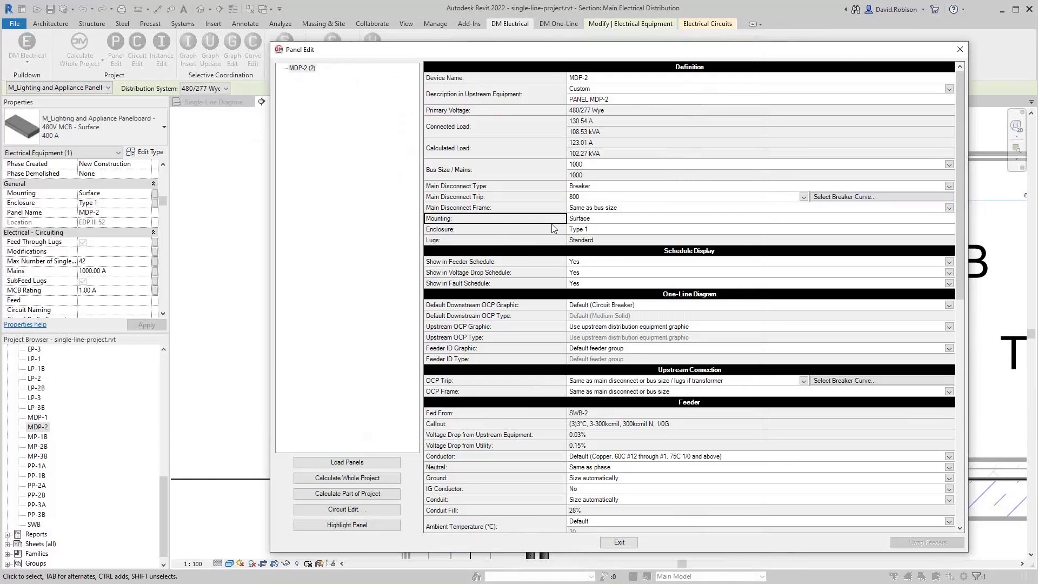
left_click(522, 241)
left_click(613, 240)
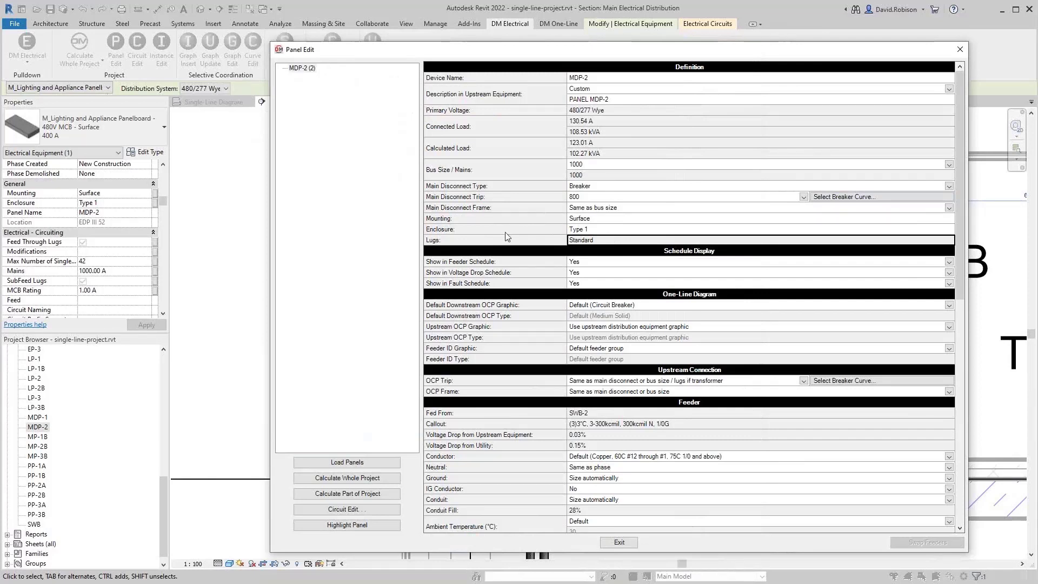
left_click(508, 241)
left_click(591, 241)
left_click(614, 544)
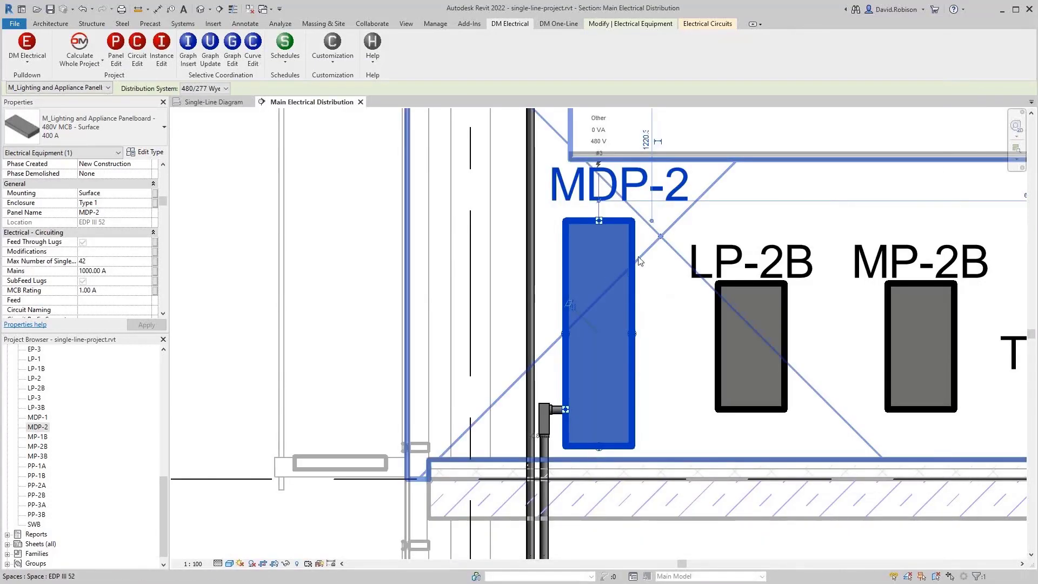
Step: Enable Feed Through Lugs in the MDP-2 panel's properties and check the Lugs field in Panel Edit
left_click(82, 243)
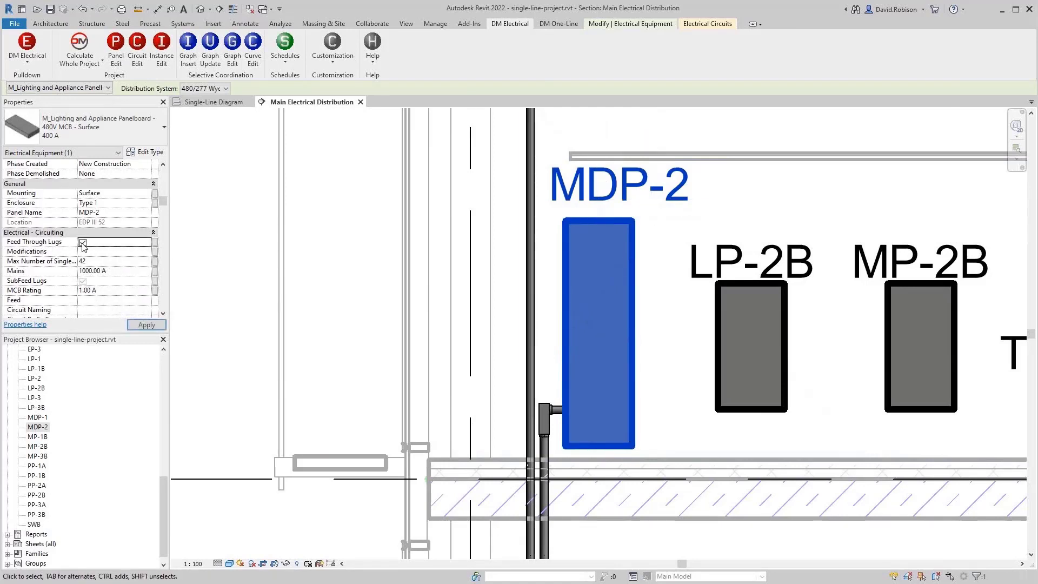
left_click(115, 54)
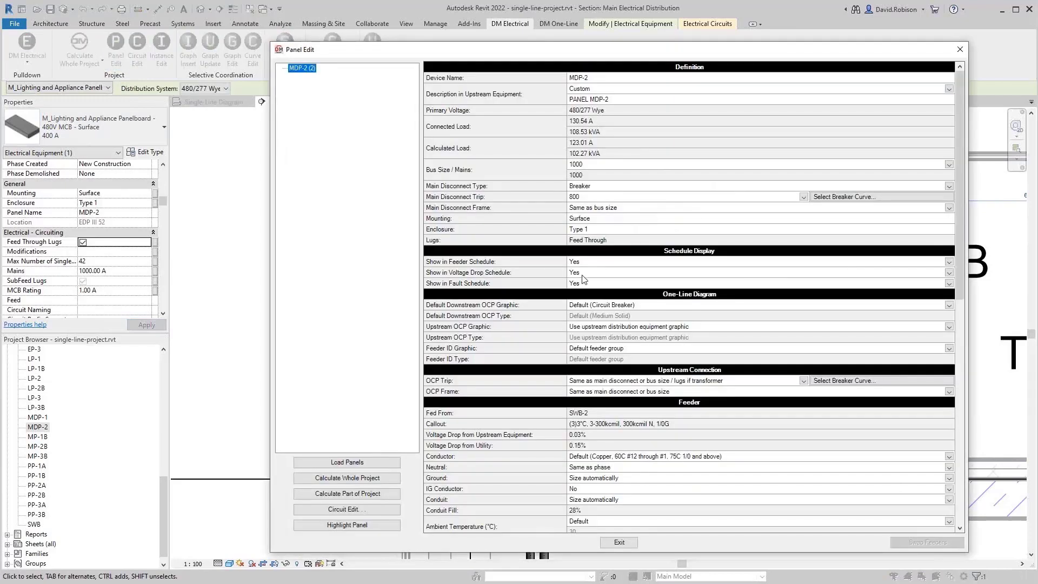
left_click(621, 242)
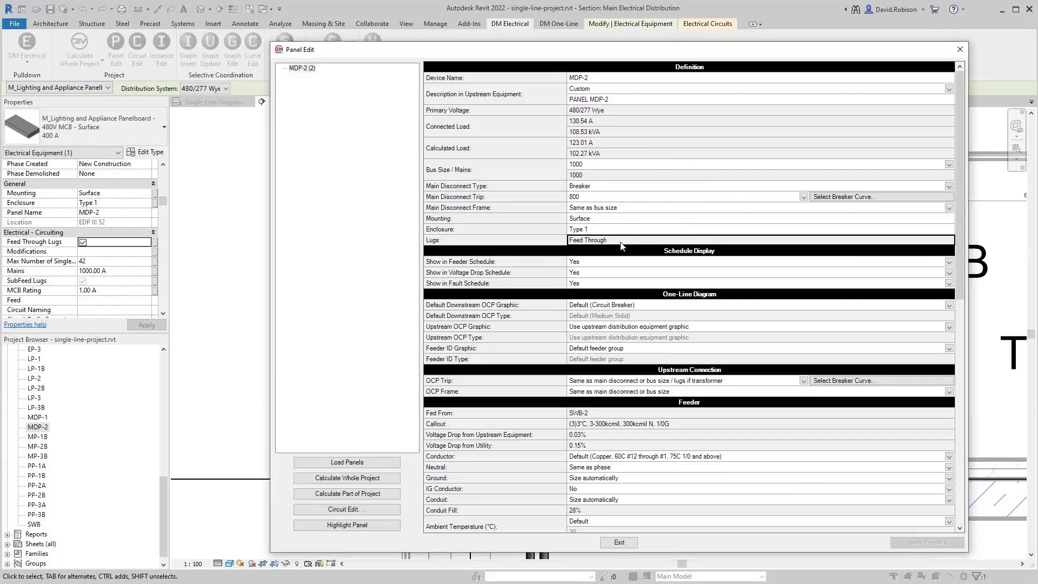
Step: Enable SubFeed Lugs in the MDP-2 panel's properties, and check the Lugs and Schedule Display fields in Panel Edit
left_click(619, 542)
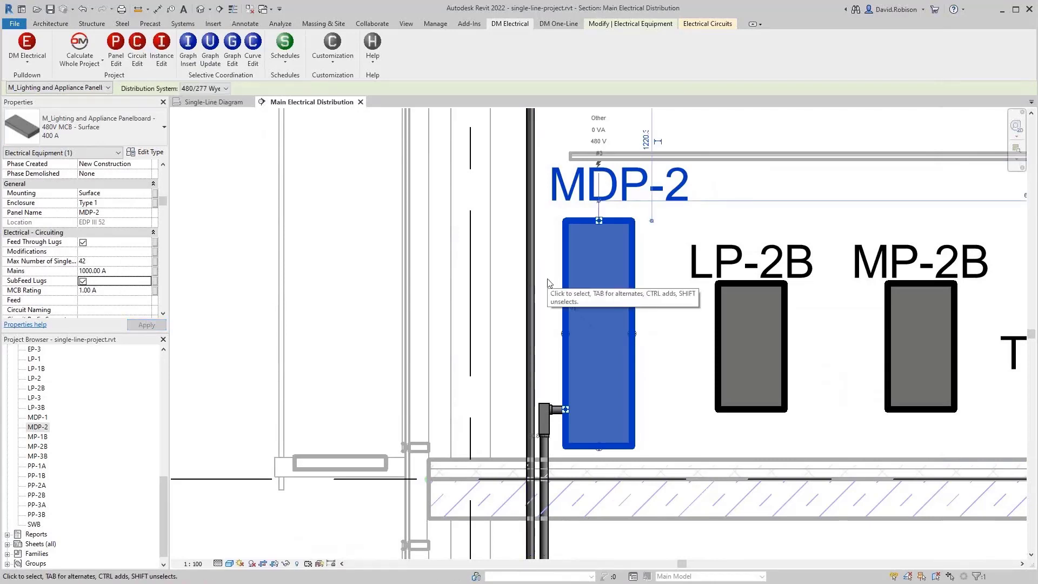
left_click(116, 46)
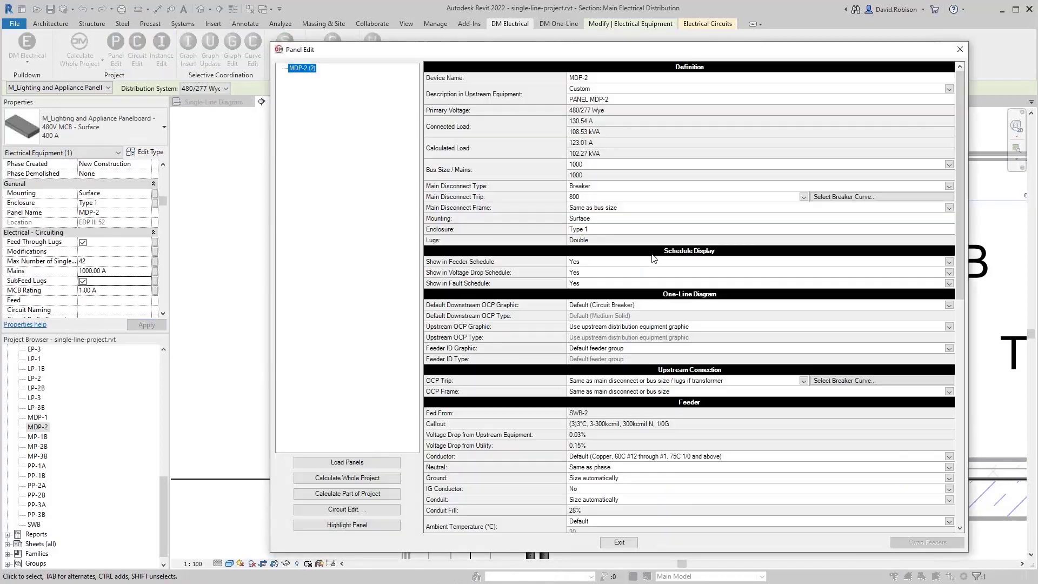
left_click(604, 241)
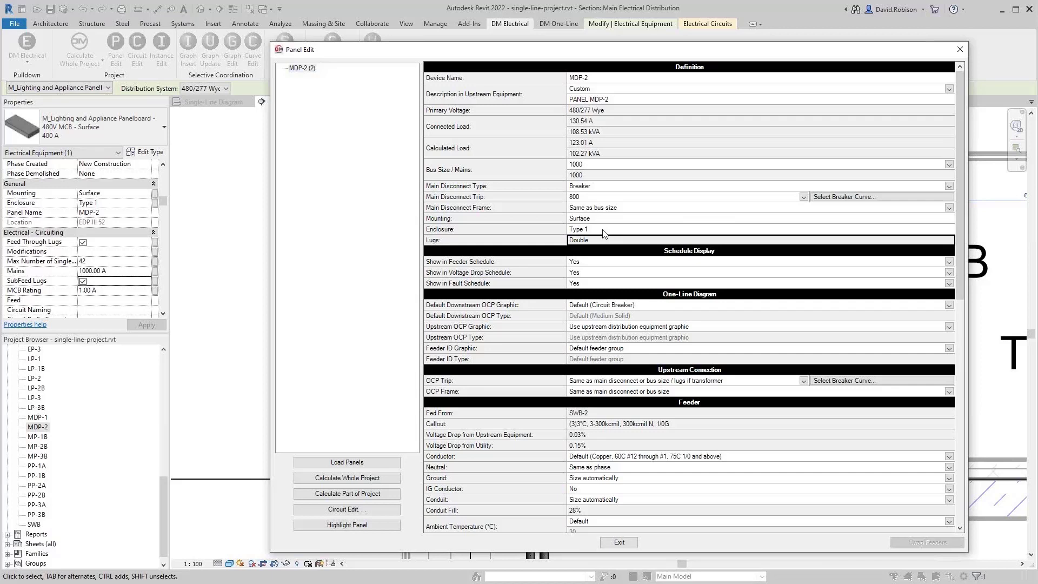
left_click(591, 262)
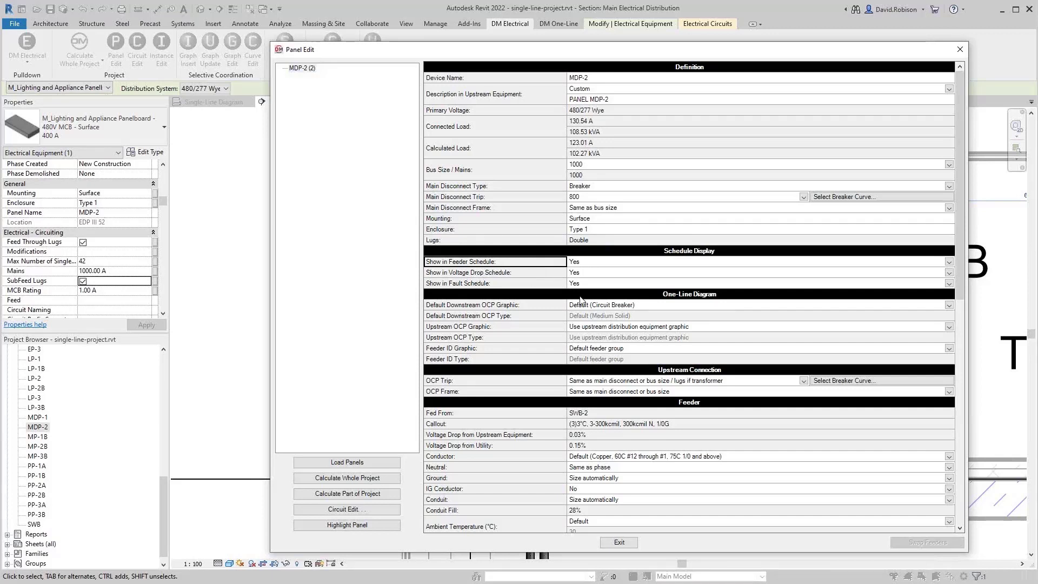
left_click(627, 541)
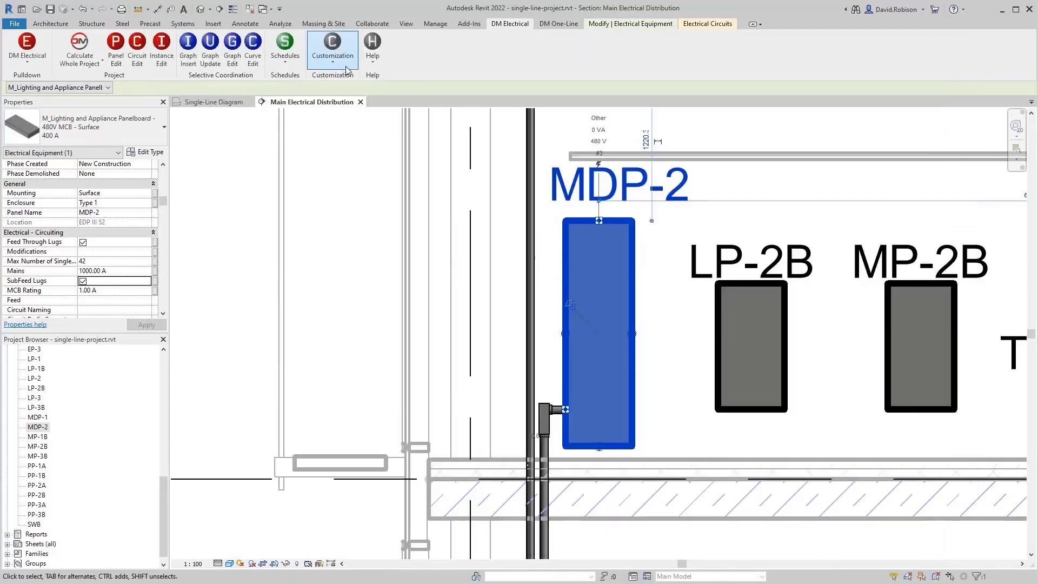
Step: Open the Voltage Drop schedule and inspect its filter on the voltage drop display parameter without changing it
left_click(345, 66)
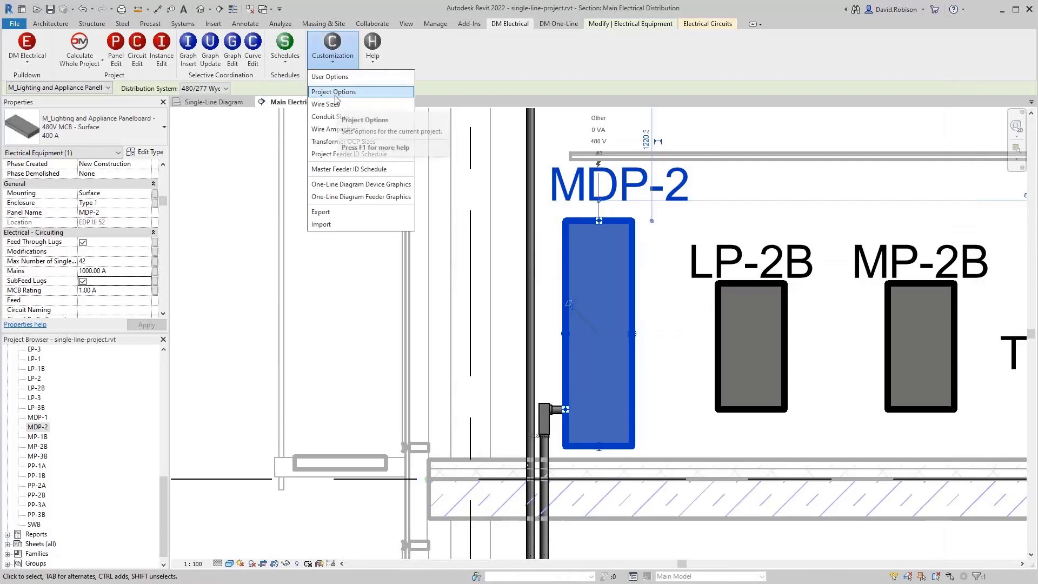
left_click(285, 50)
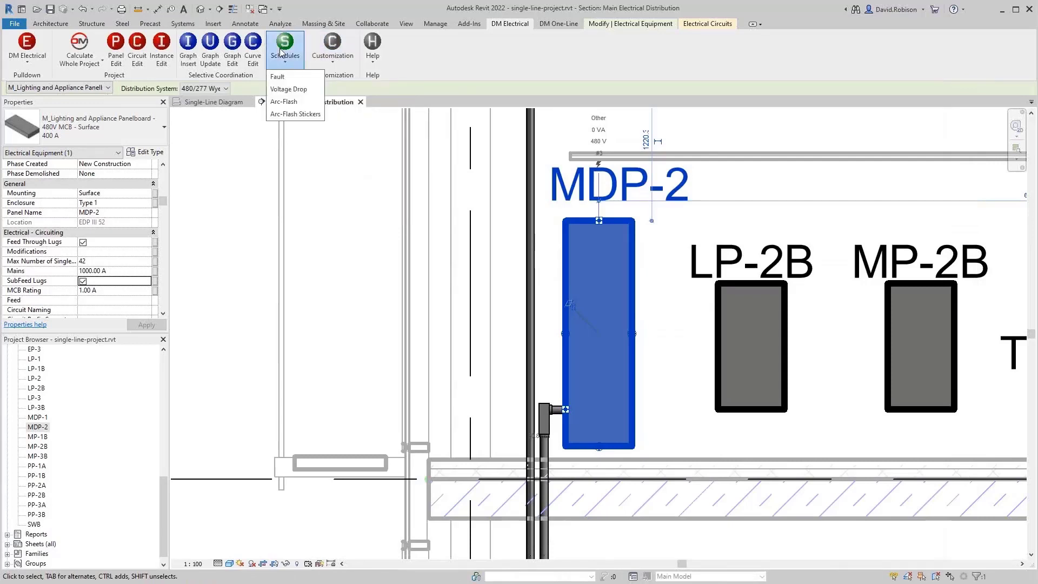
left_click(290, 89)
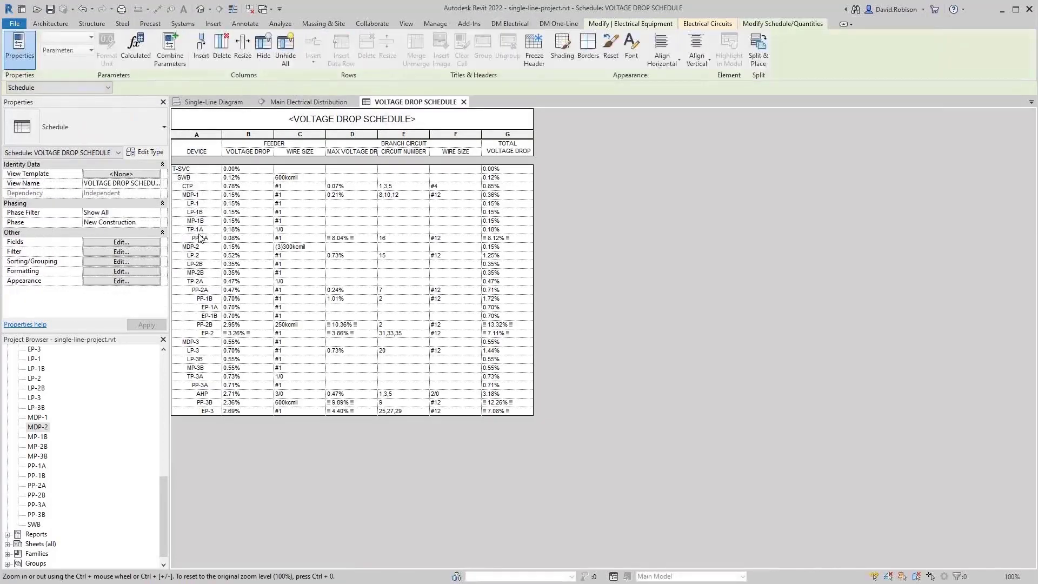
left_click(122, 252)
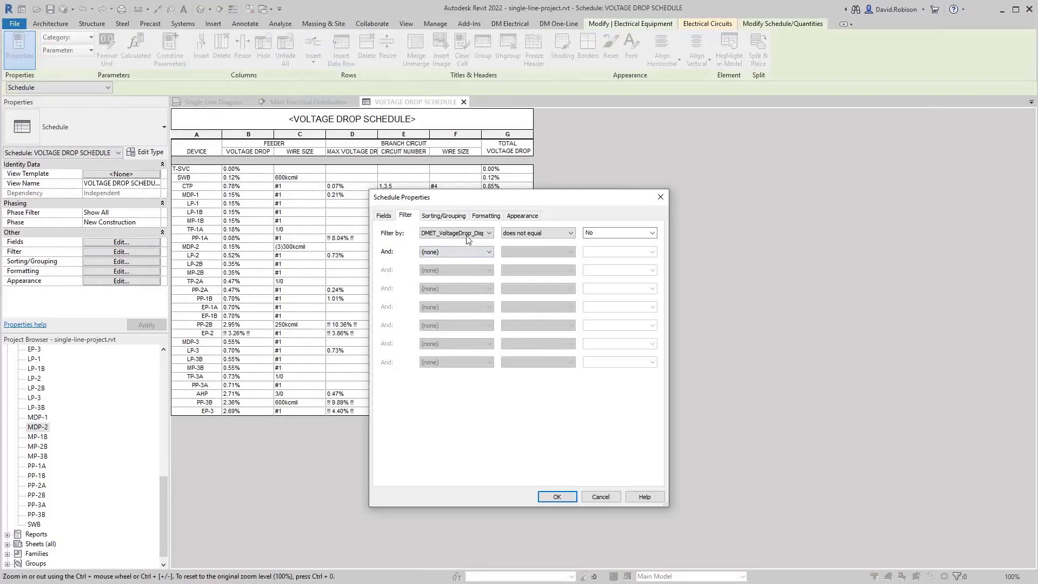
left_click(485, 235)
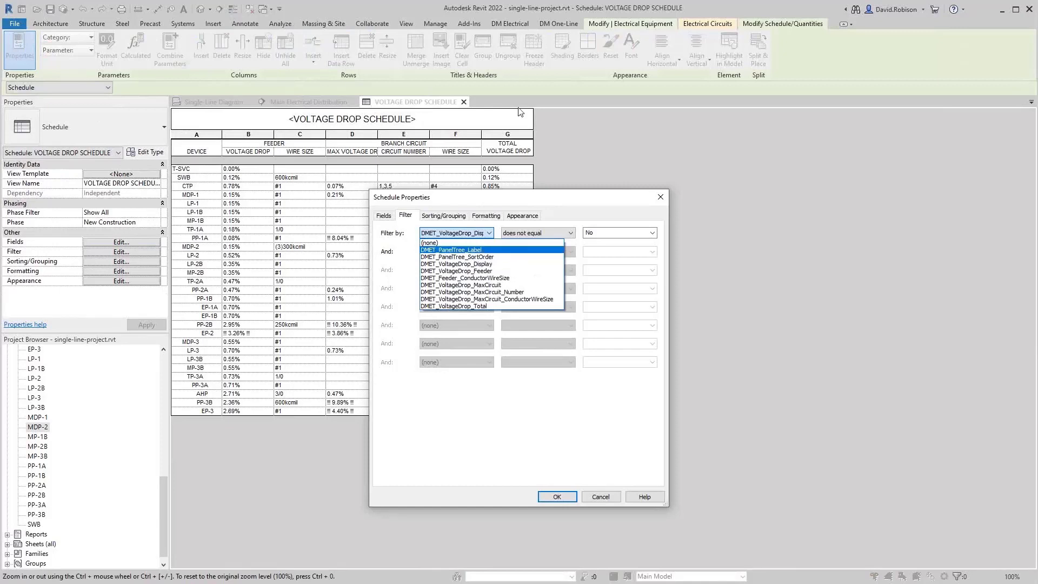
left_click(566, 201)
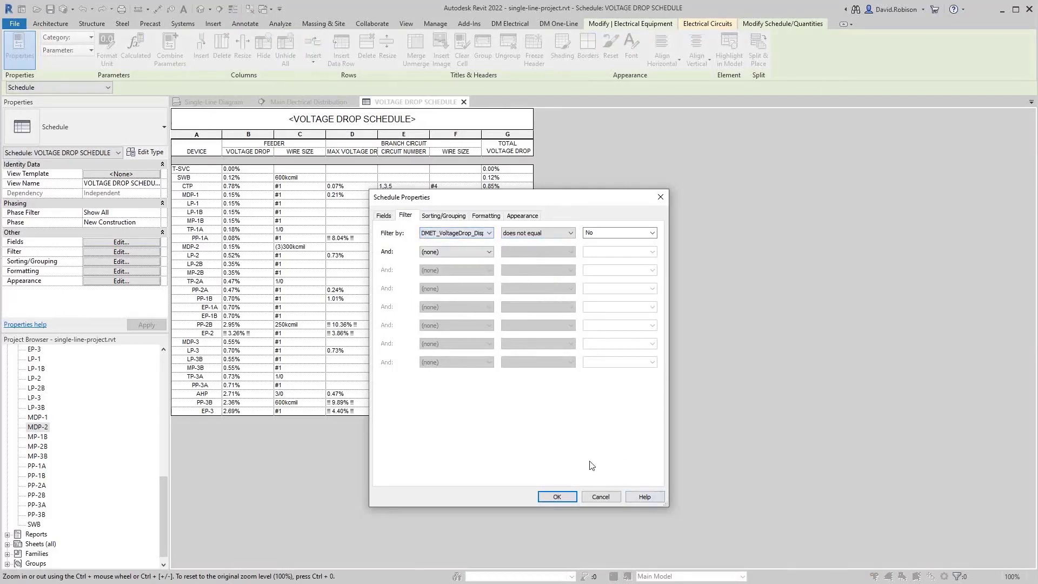
left_click(594, 499)
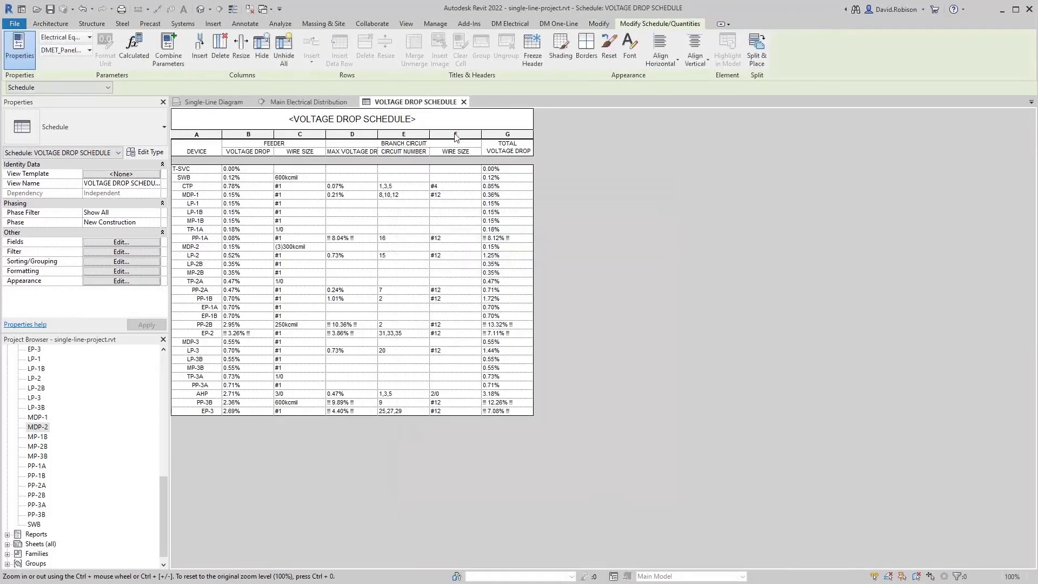
Step: Set MDP-2's Default Downstream OCP Graphic to Fused Switch in Panel Edit, selecting the panel on the single-line diagram
left_click(510, 24)
left_click(116, 54)
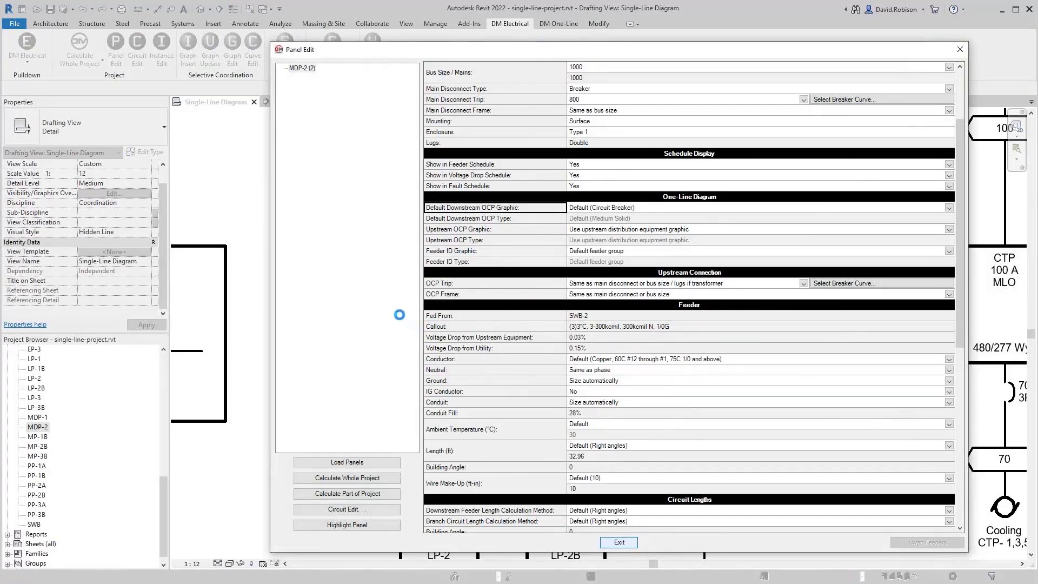
scroll(307, 275, "down", 4)
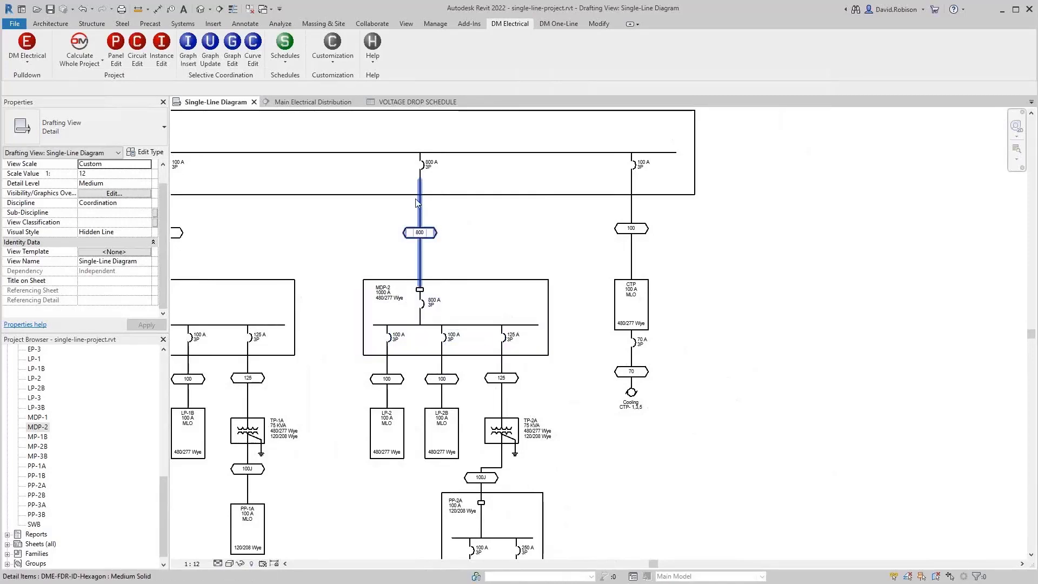
left_click(122, 61)
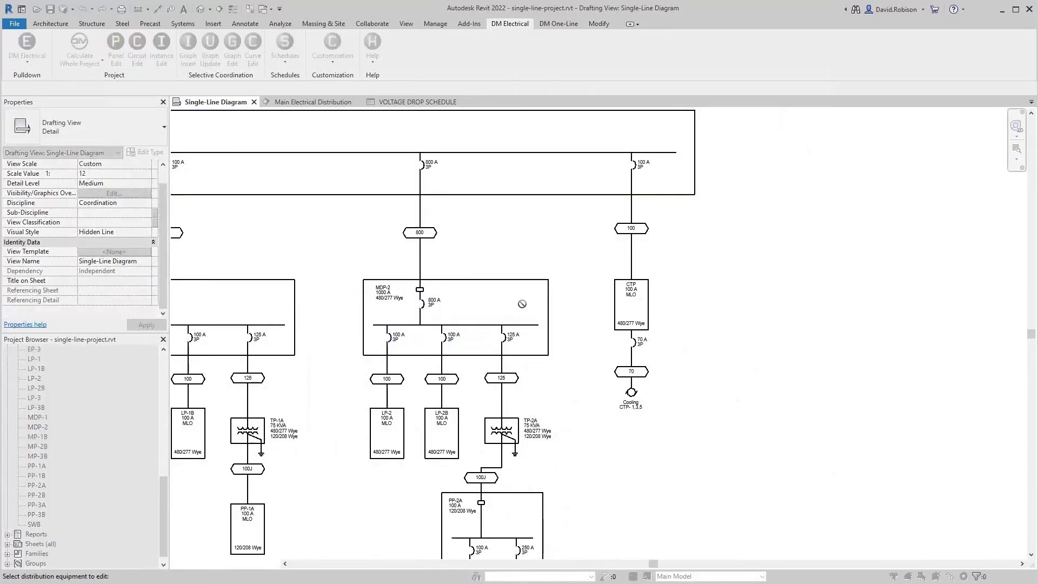
left_click(507, 291)
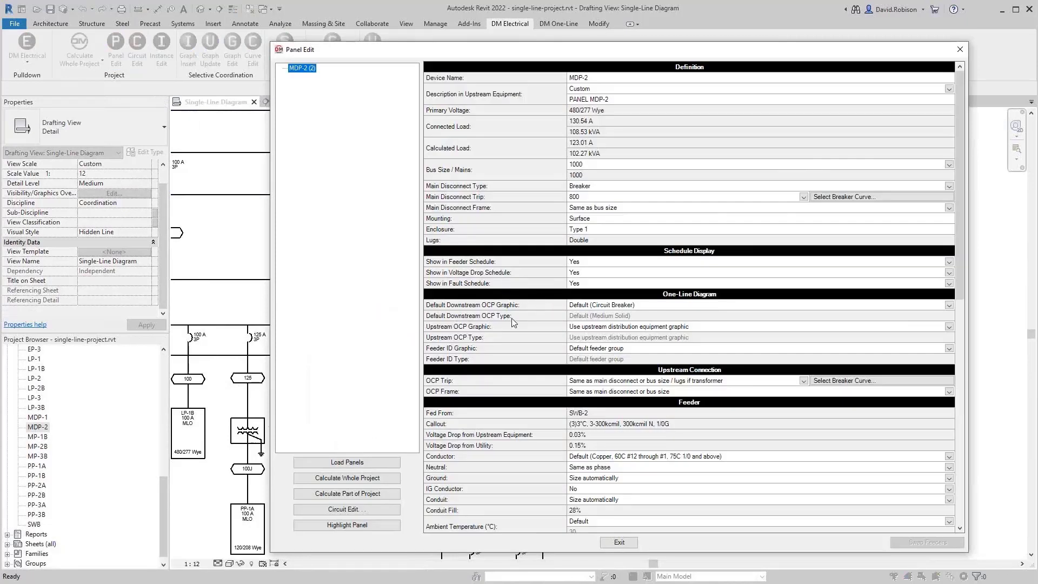
left_click(604, 307)
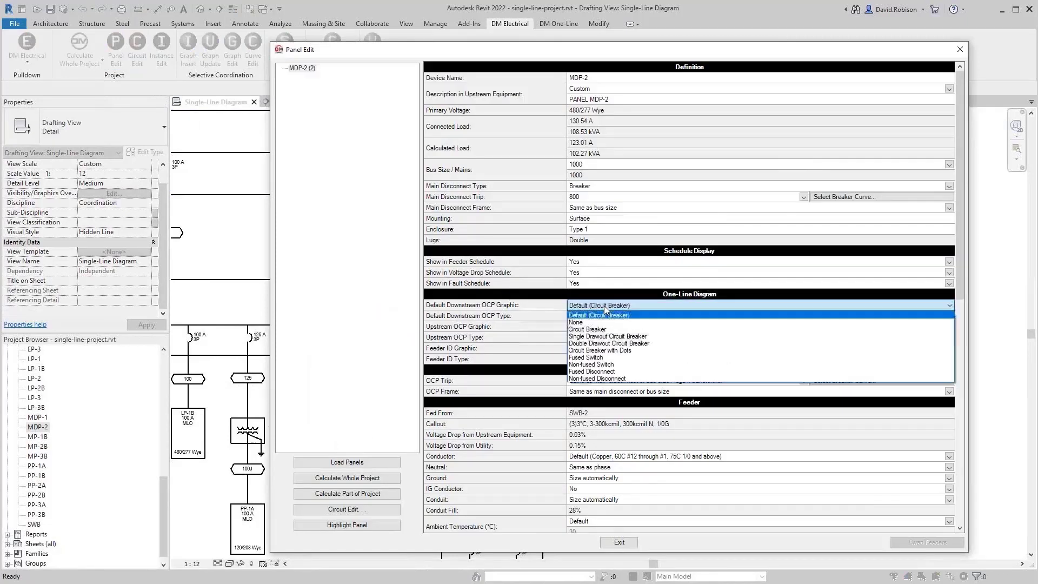
left_click(599, 358)
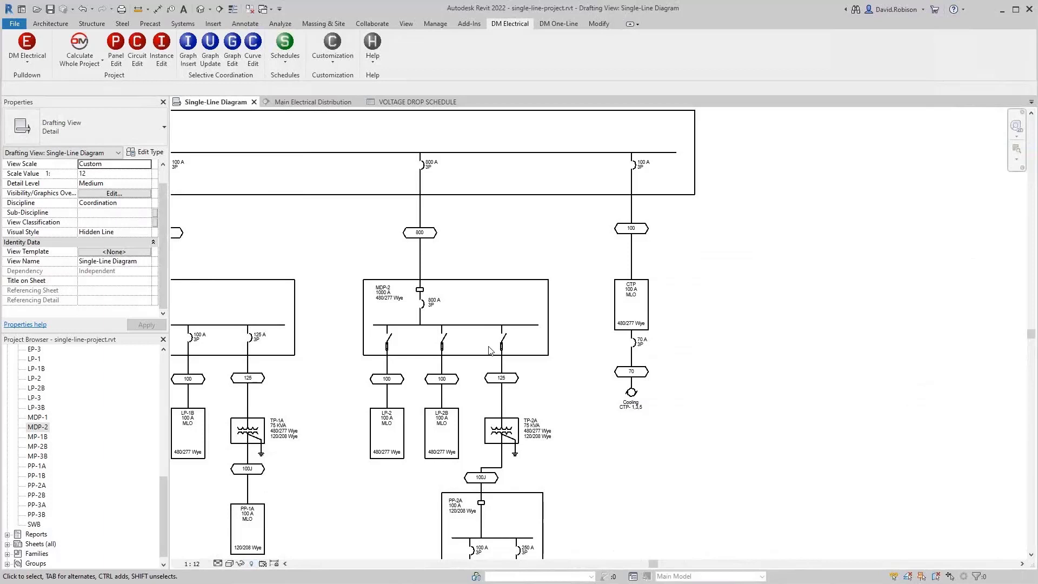
Step: Reopen Panel Edit for MDP-2 and set its Upstream OCP Graphic to Non-fused Switch
left_click(481, 282)
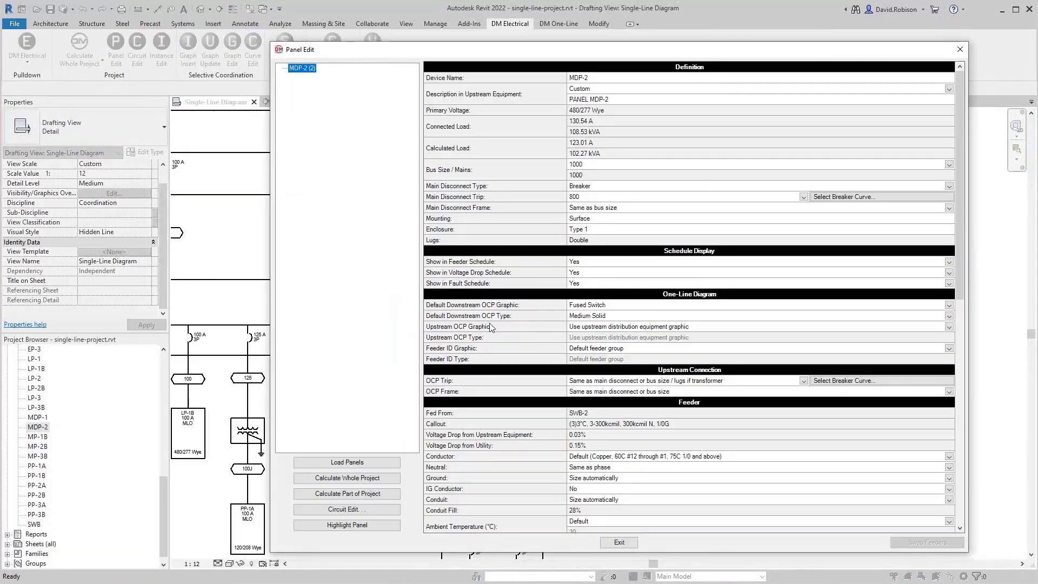
left_click(582, 327)
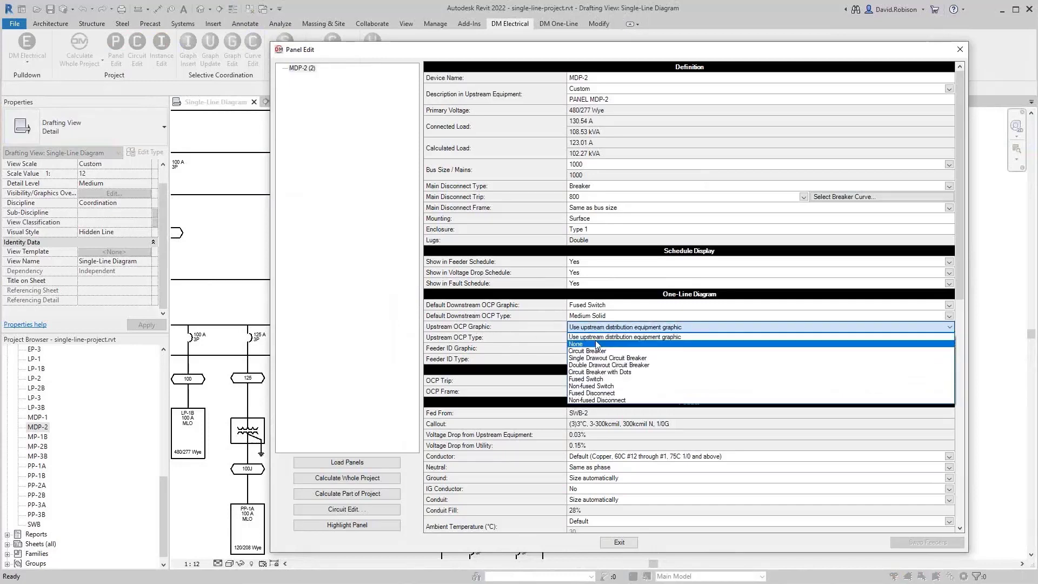
left_click(615, 540)
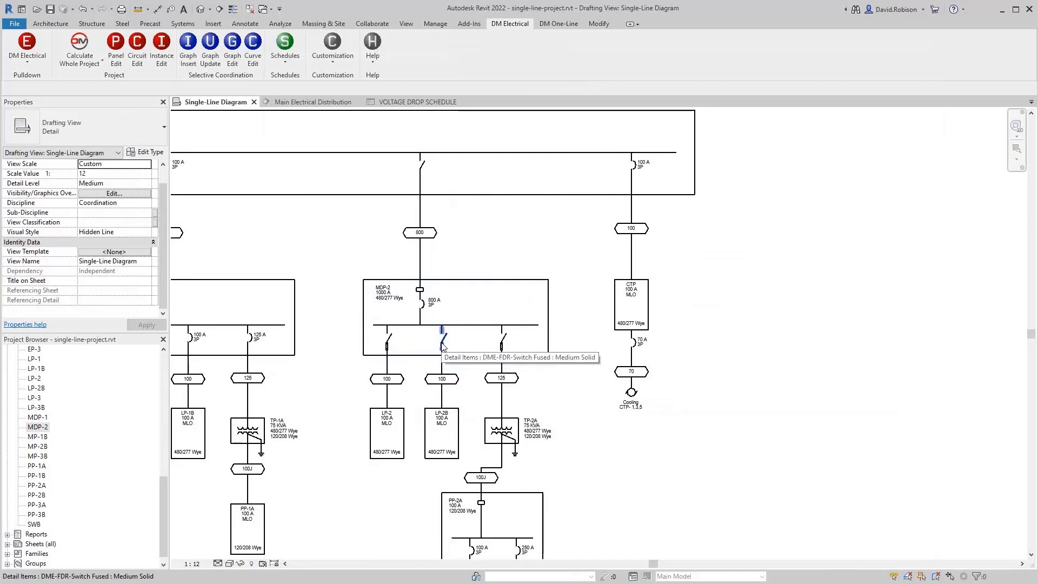
Step: Open Panel Edit for LP-2B from the diagram and set its Upstream OCP Graphic to Circuit Breaker
left_click(120, 55)
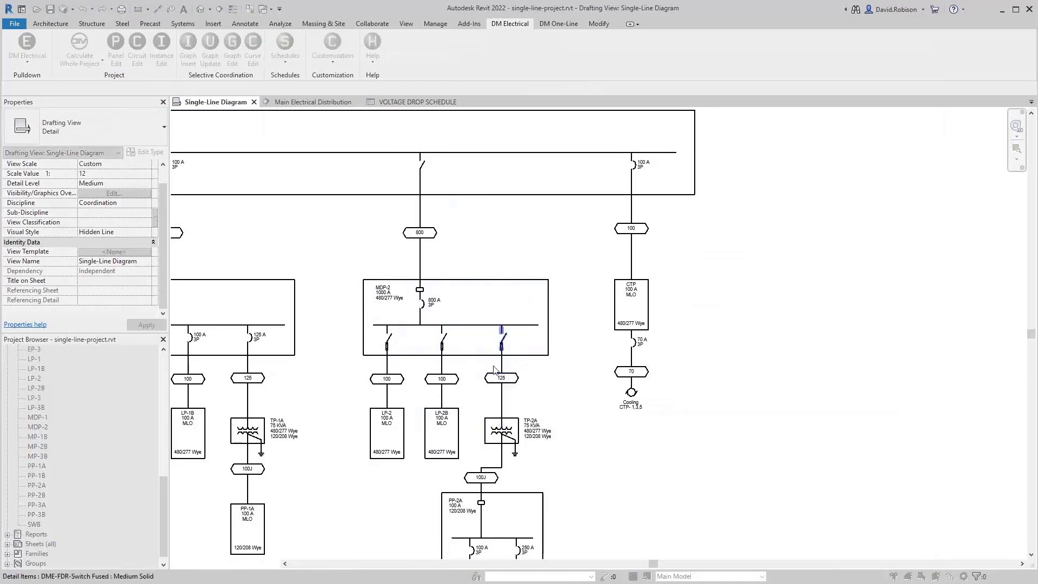
left_click(453, 414)
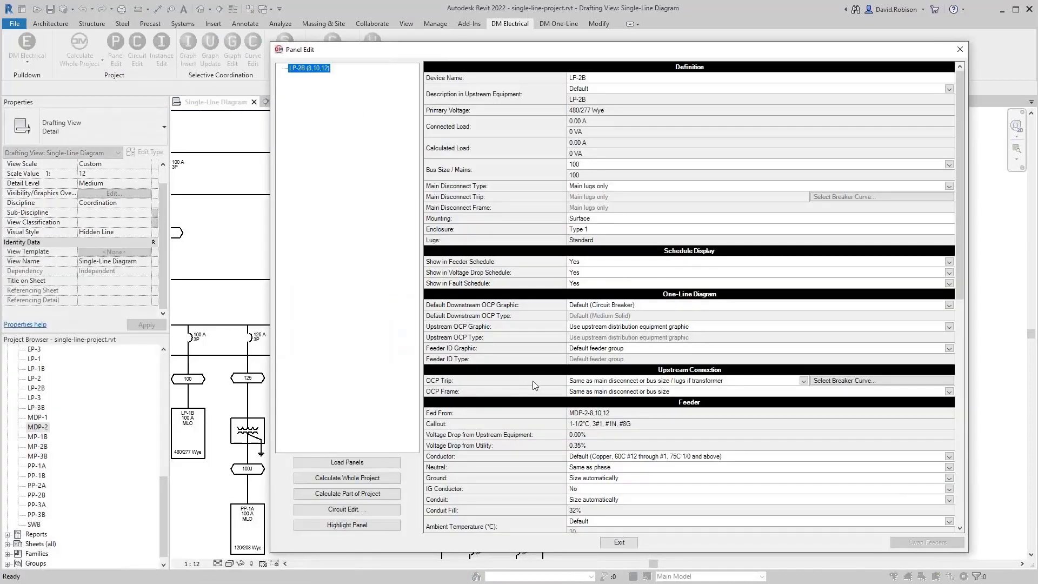
left_click(440, 330)
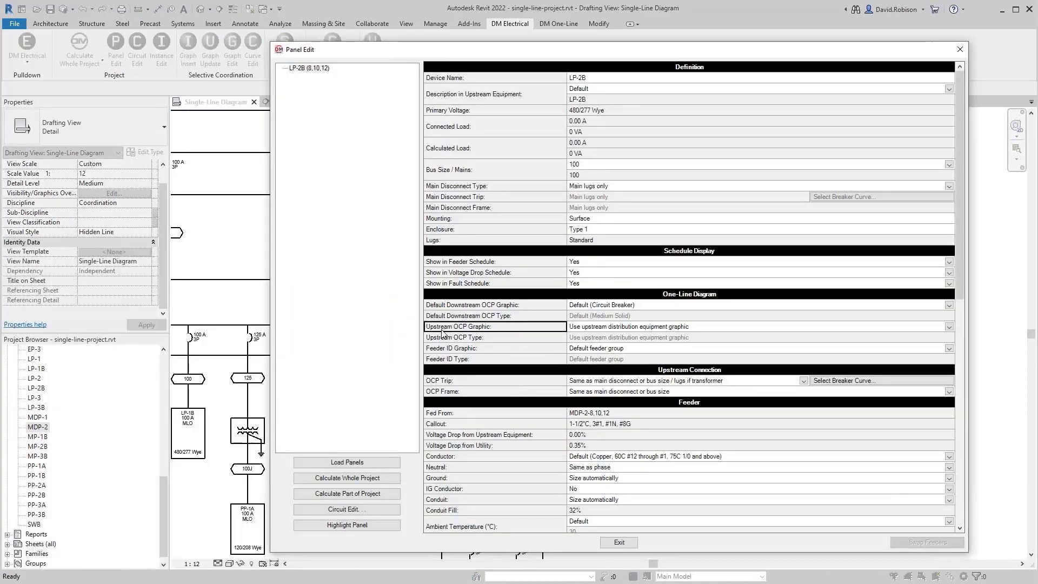
left_click(654, 327)
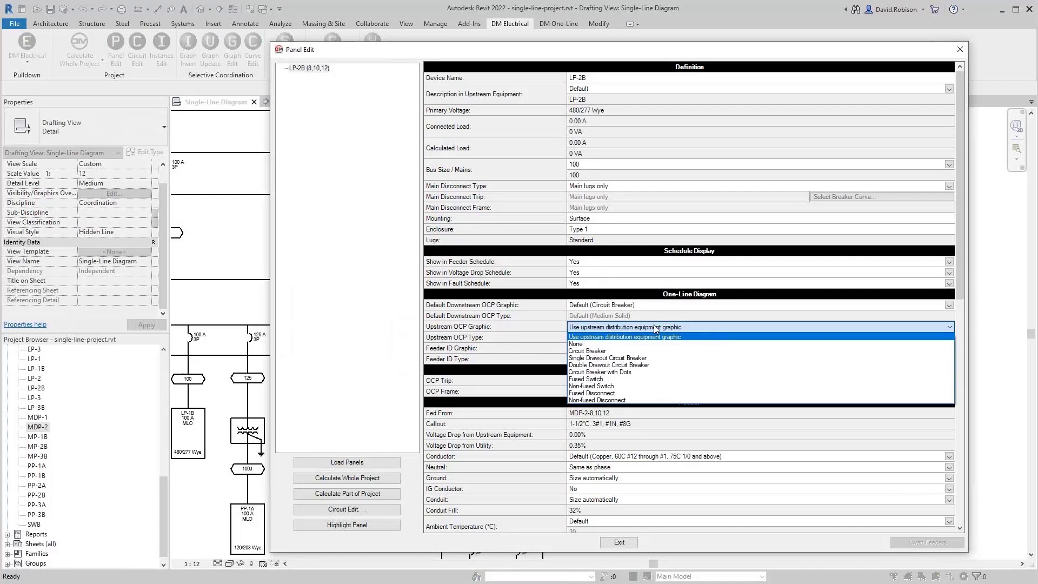
left_click(607, 352)
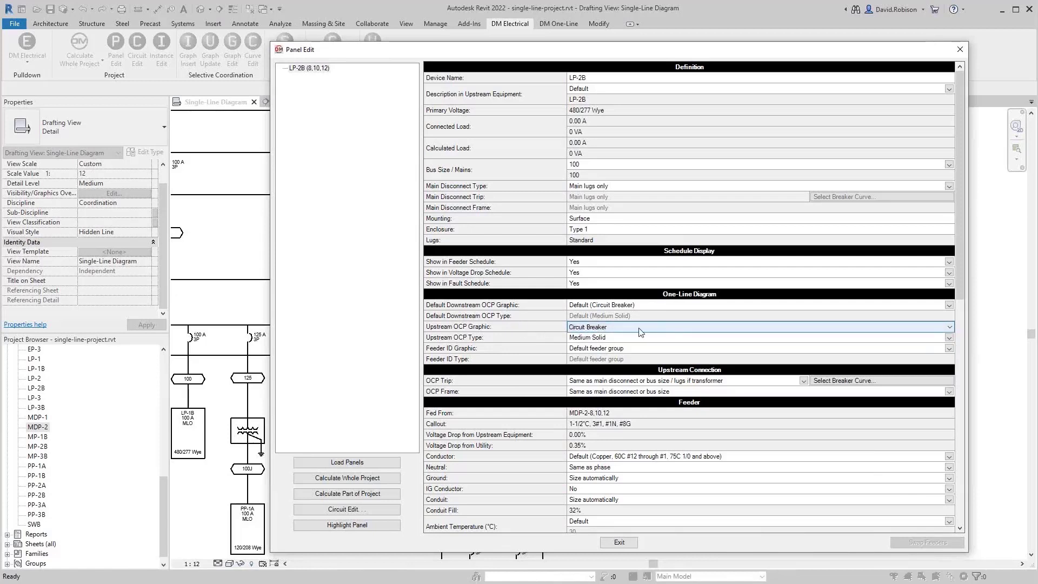
left_click(619, 543)
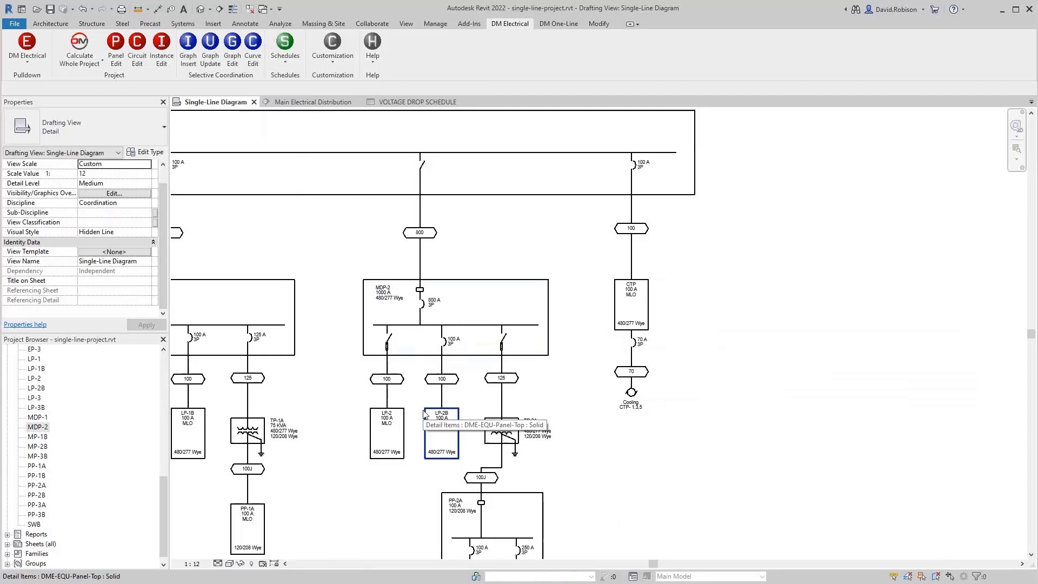
Step: Replace the switch graphic upstream of MDP-2's feeder with a drawout circuit breaker from the Breaker group using Add/Modify Graphic
left_click(566, 24)
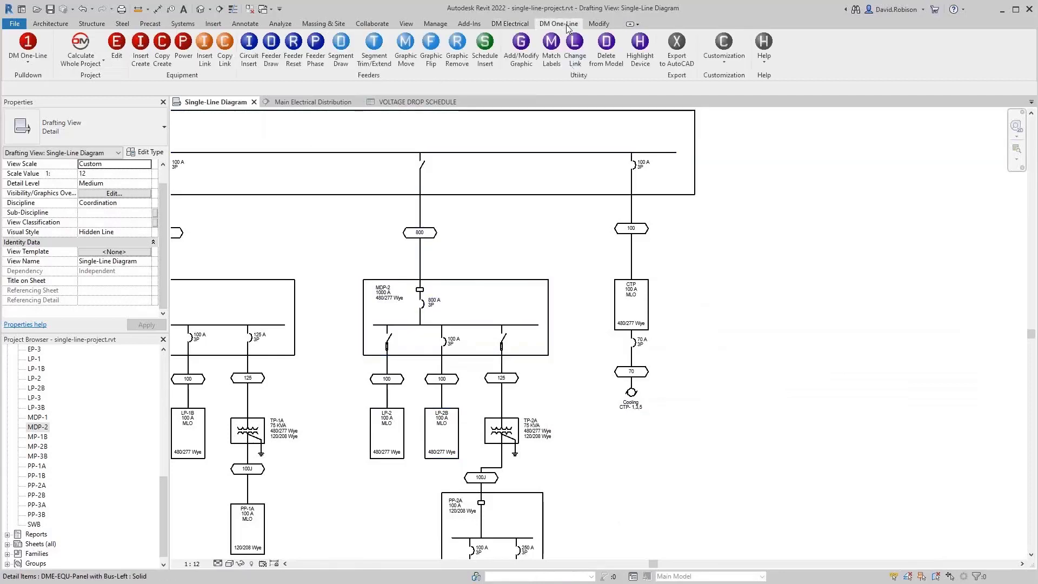
left_click(522, 61)
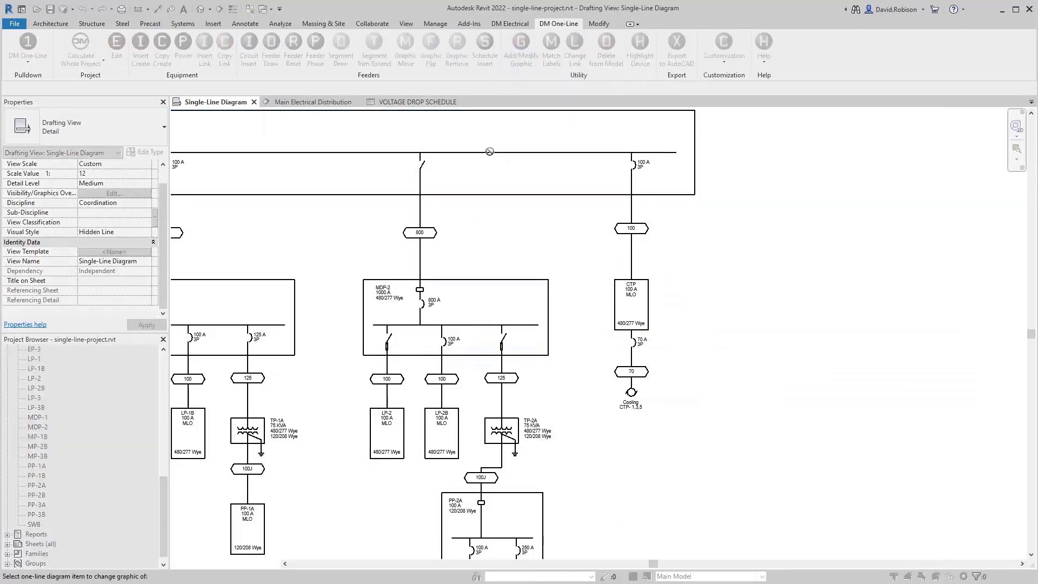
left_click(420, 170)
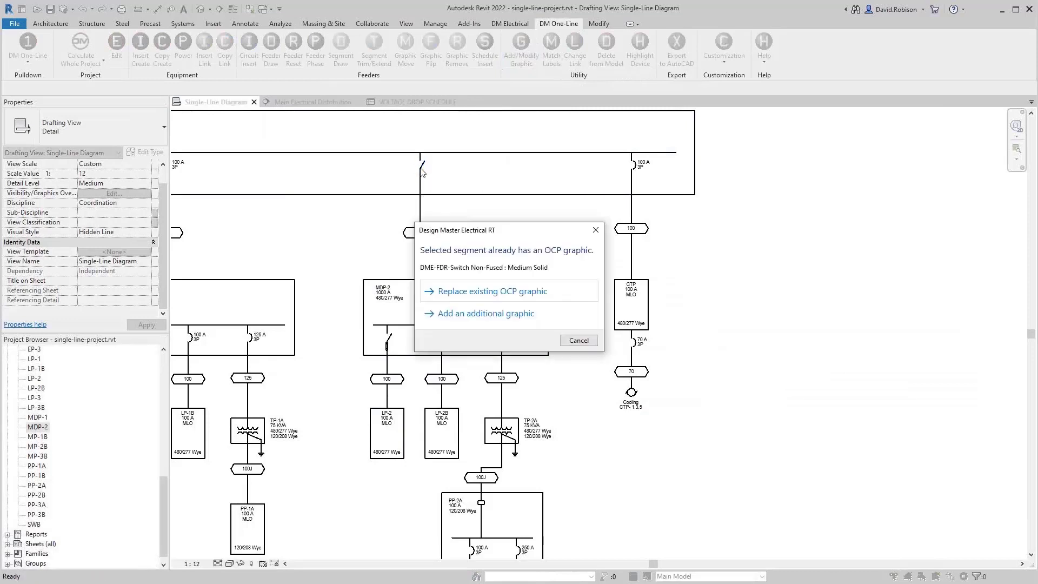
left_click(523, 292)
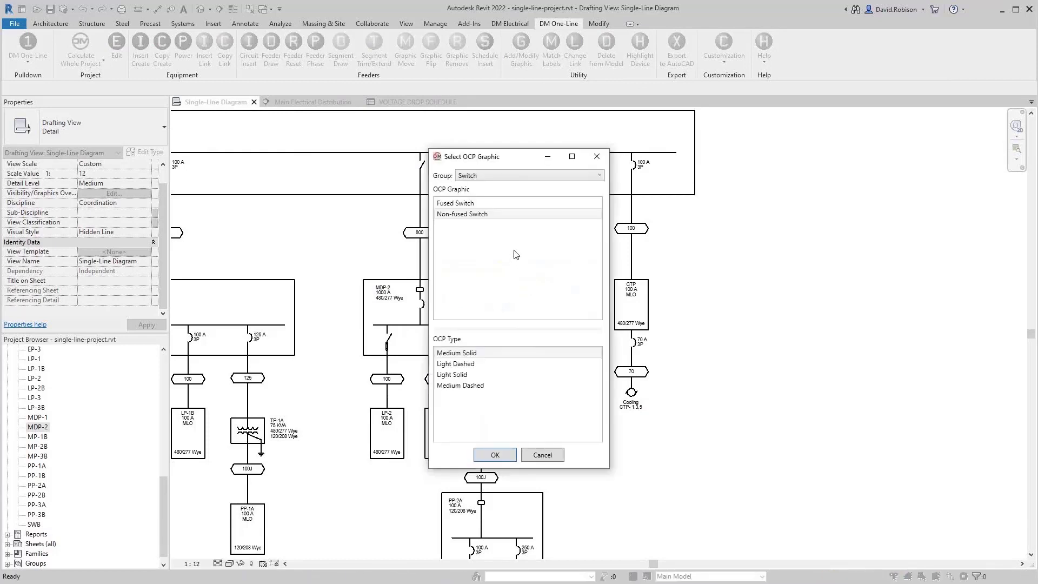
left_click(488, 177)
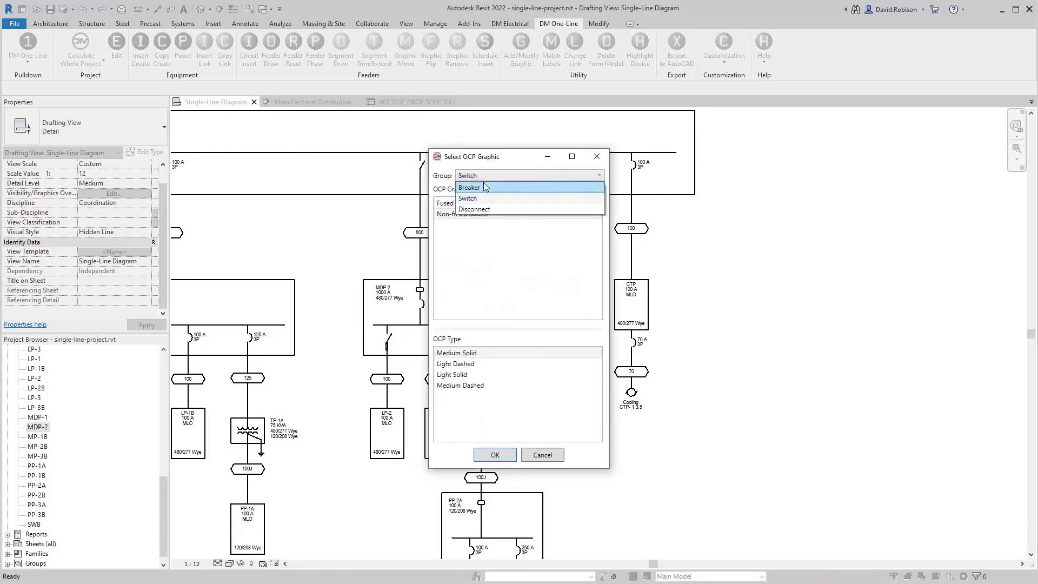
left_click(485, 188)
left_click(514, 213)
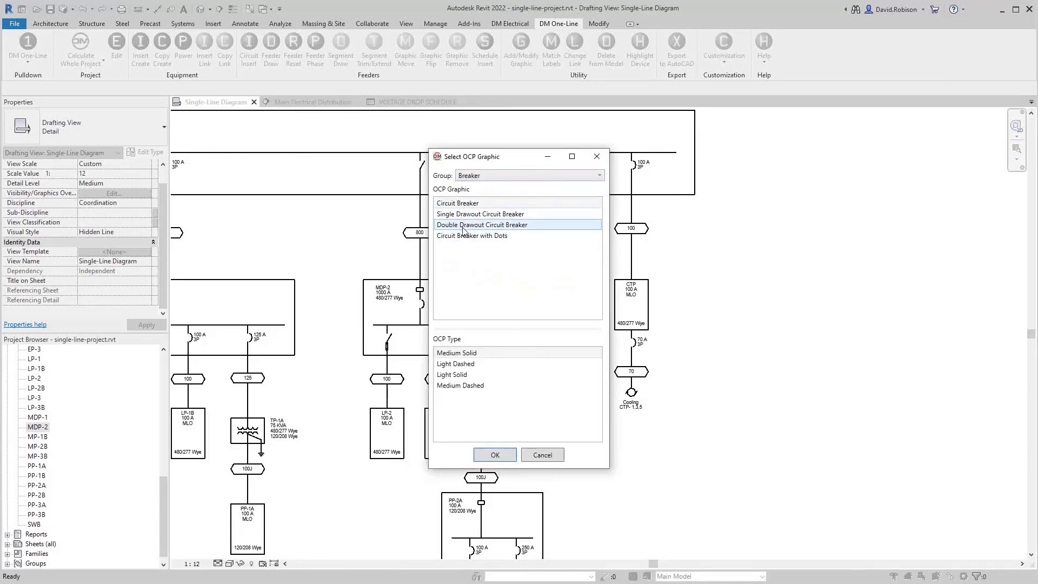
left_click(495, 455)
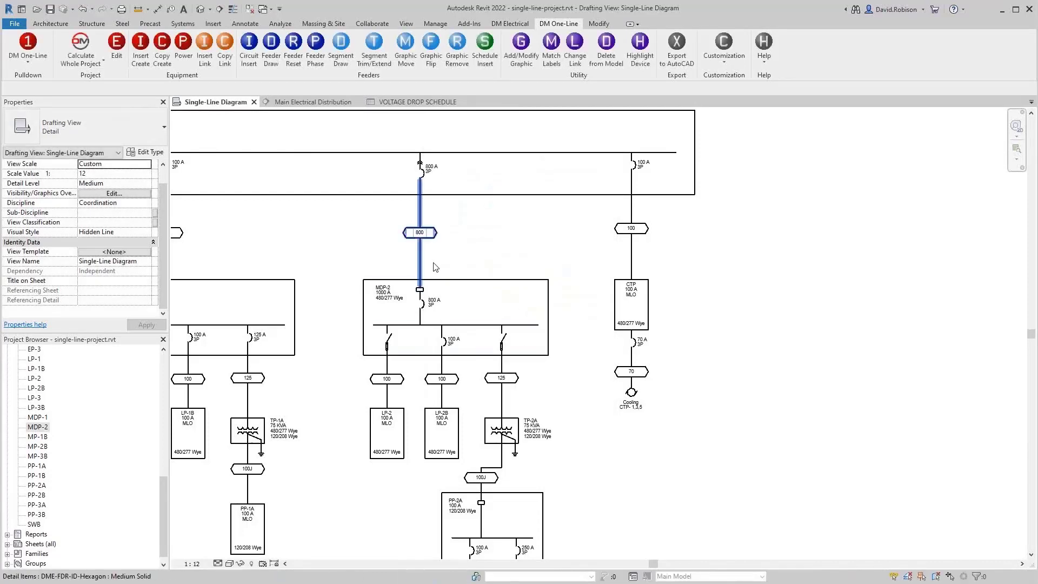
Step: Open Panel Edit for MDP-2 from the single-line diagram, set its Feeder ID Graphic to Oval, and close the dialog
left_click(116, 49)
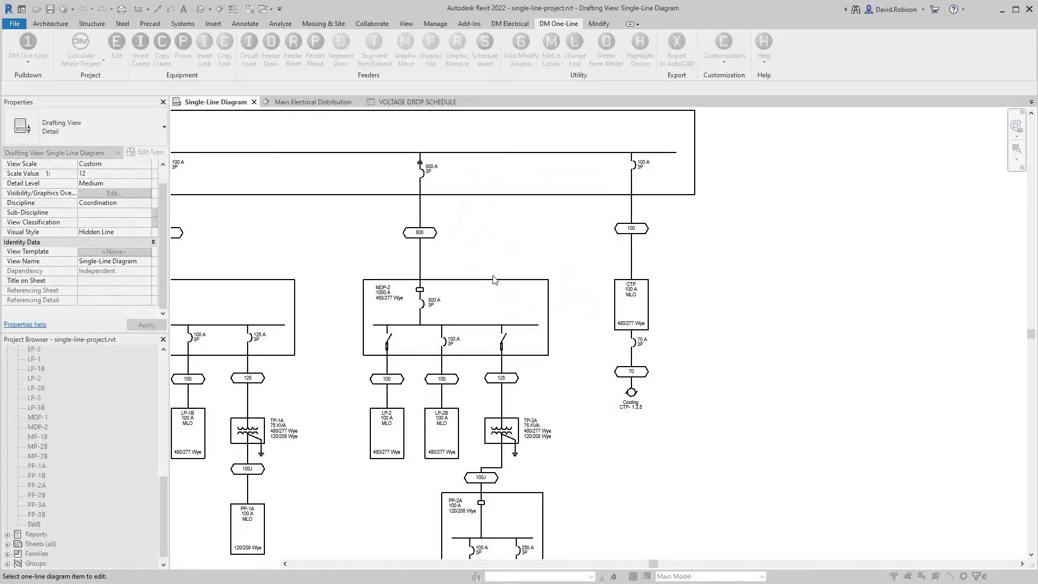
left_click(494, 283)
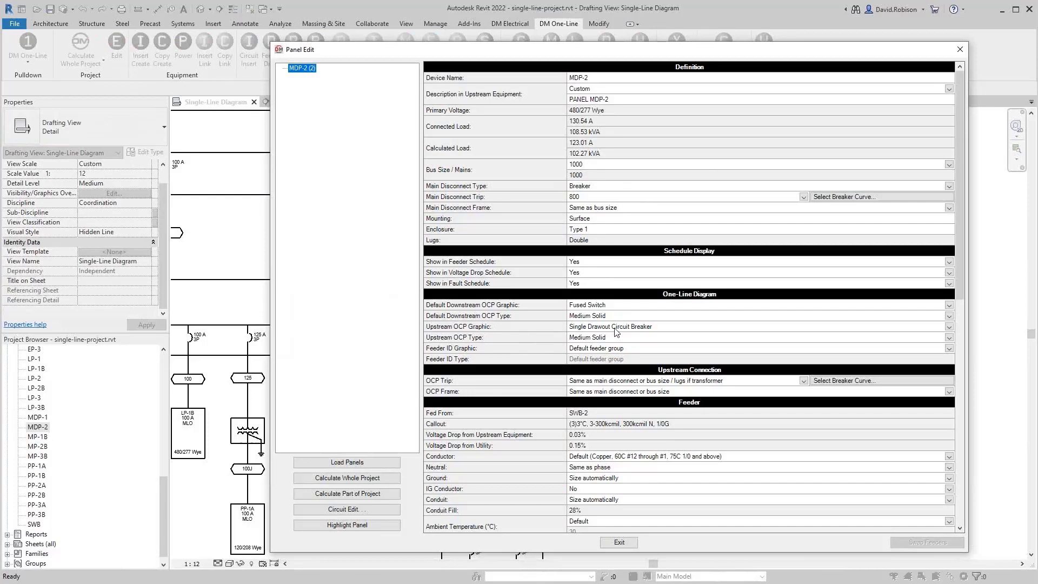
left_click(527, 349)
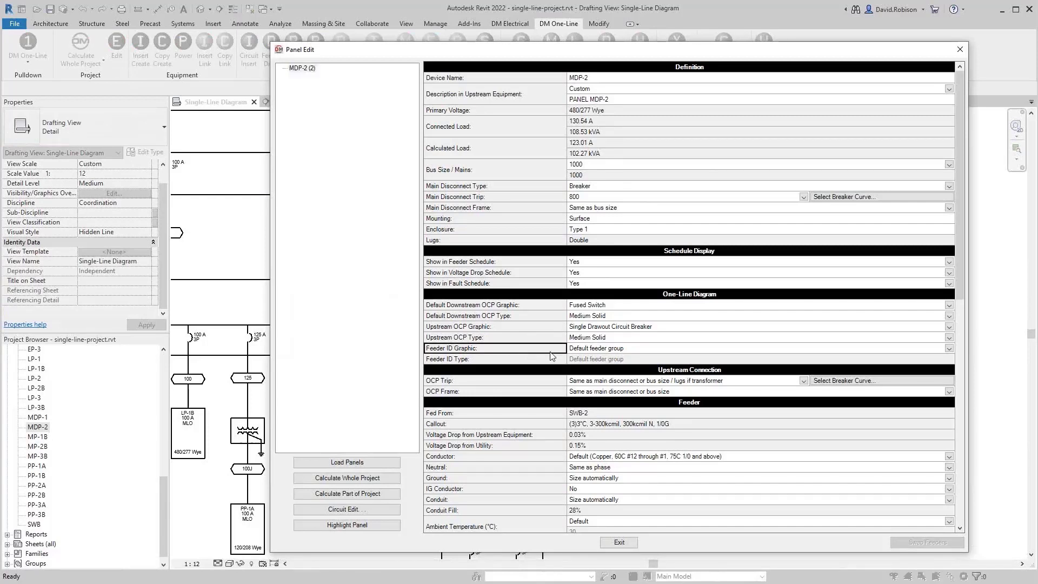
left_click(604, 350)
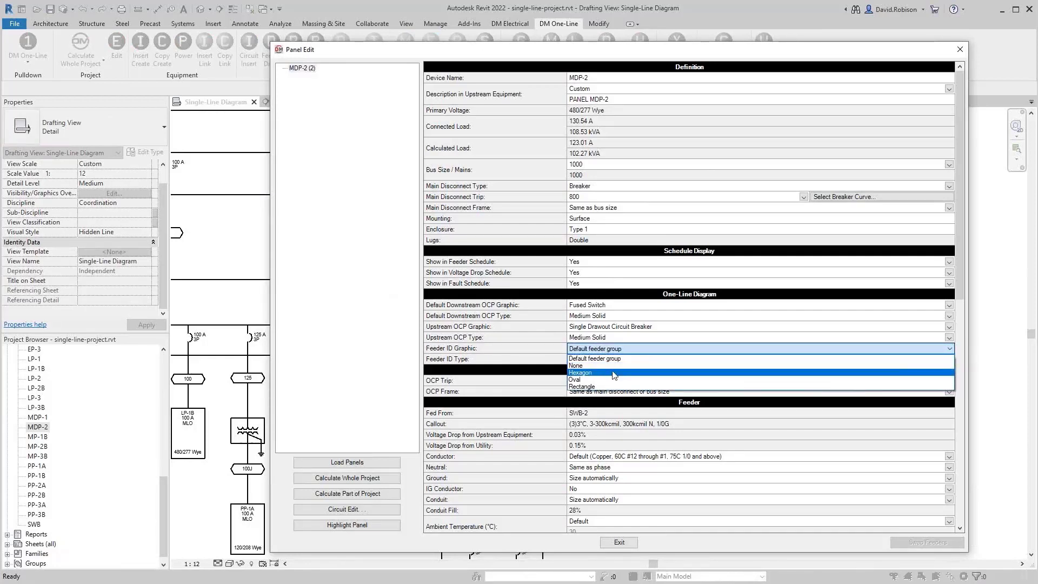
key("Down")
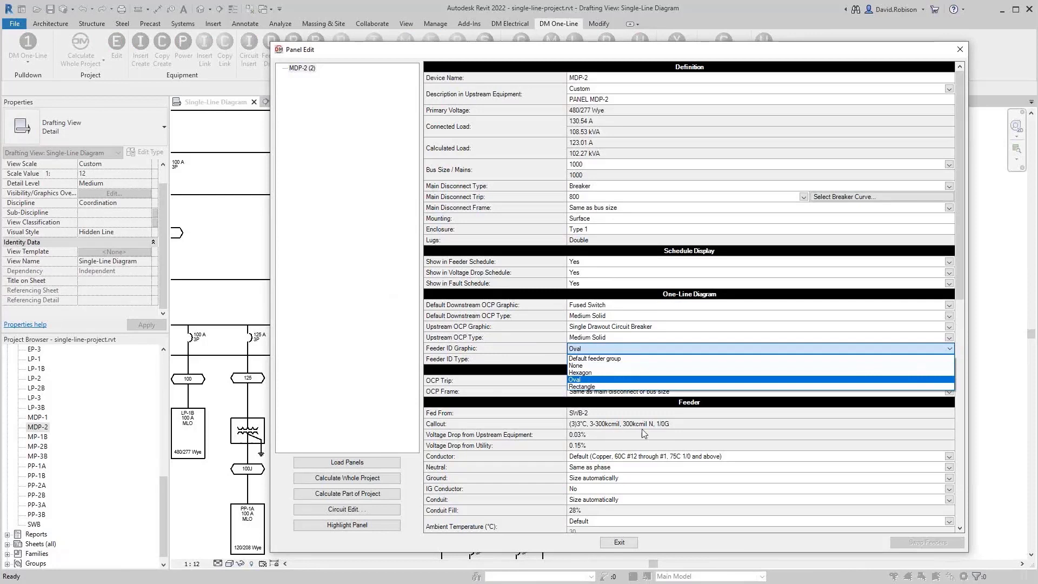
left_click(619, 542)
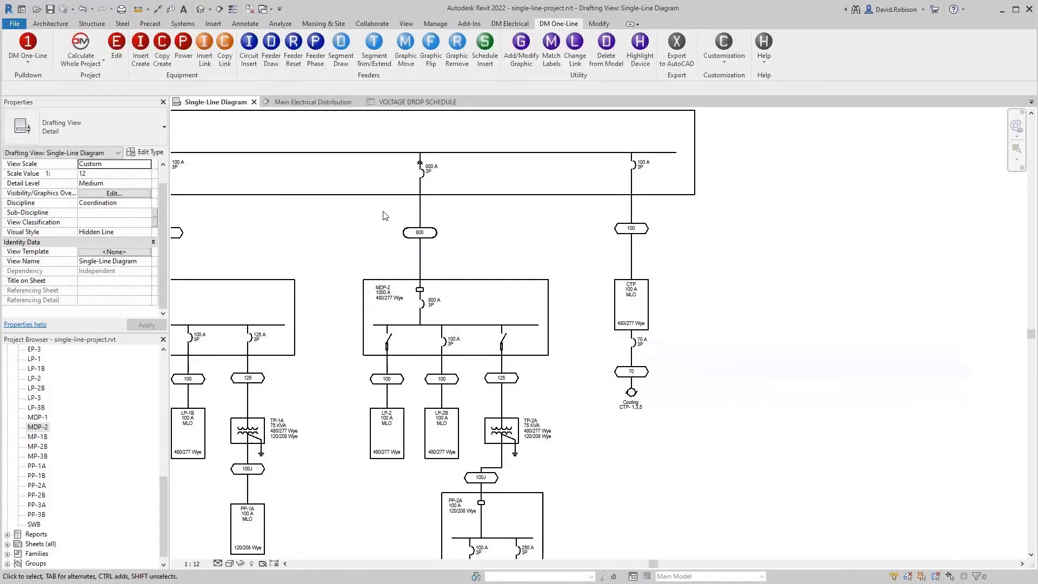
Step: Reopen Panel Edit for MDP-2 and review the upstream OCP Trip options and the feeder's Fed From and Callout fields
double_click(543, 280)
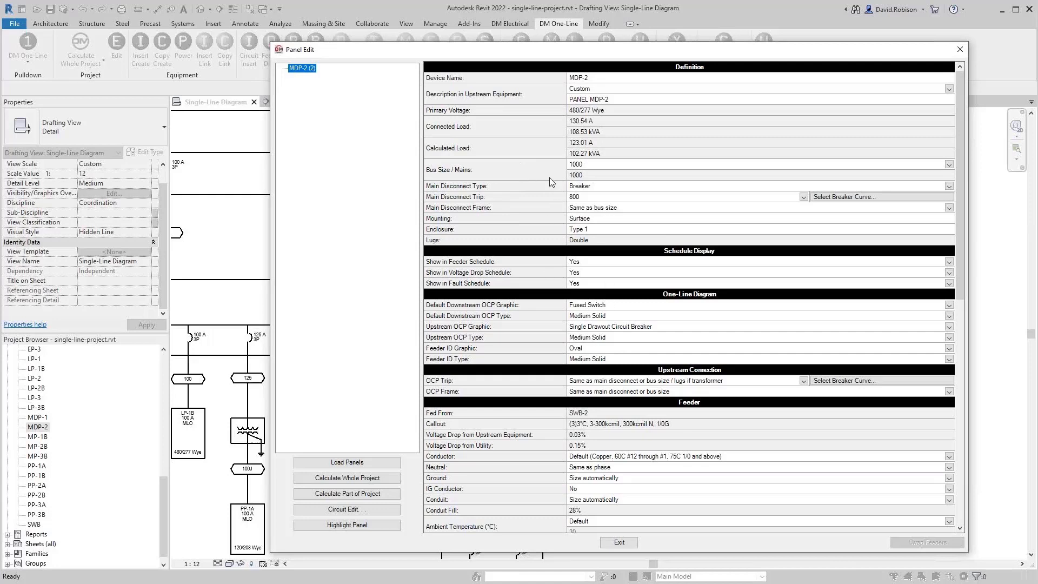
left_click(803, 381)
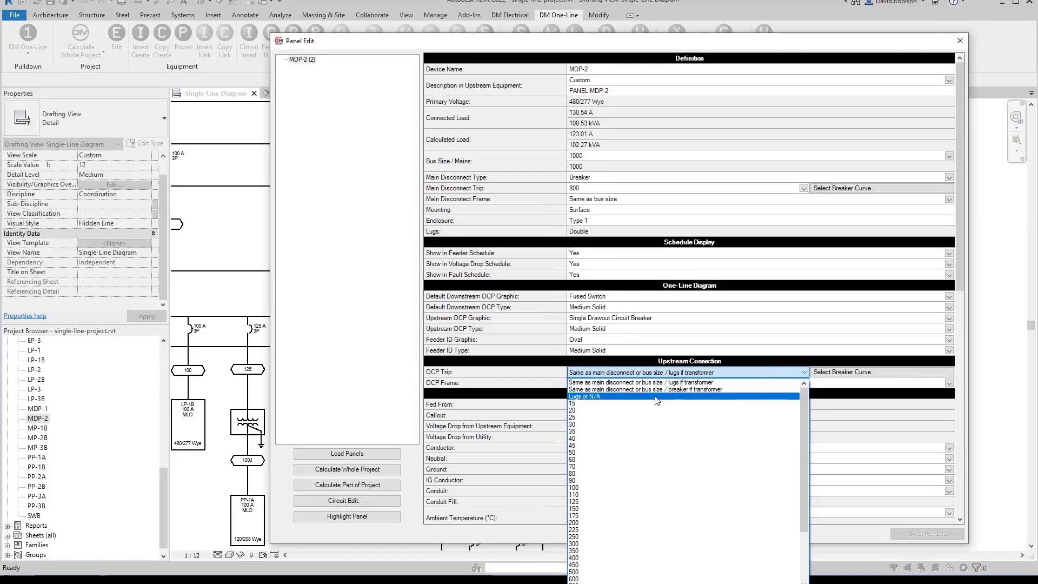
scroll(603, 528, "down", 2)
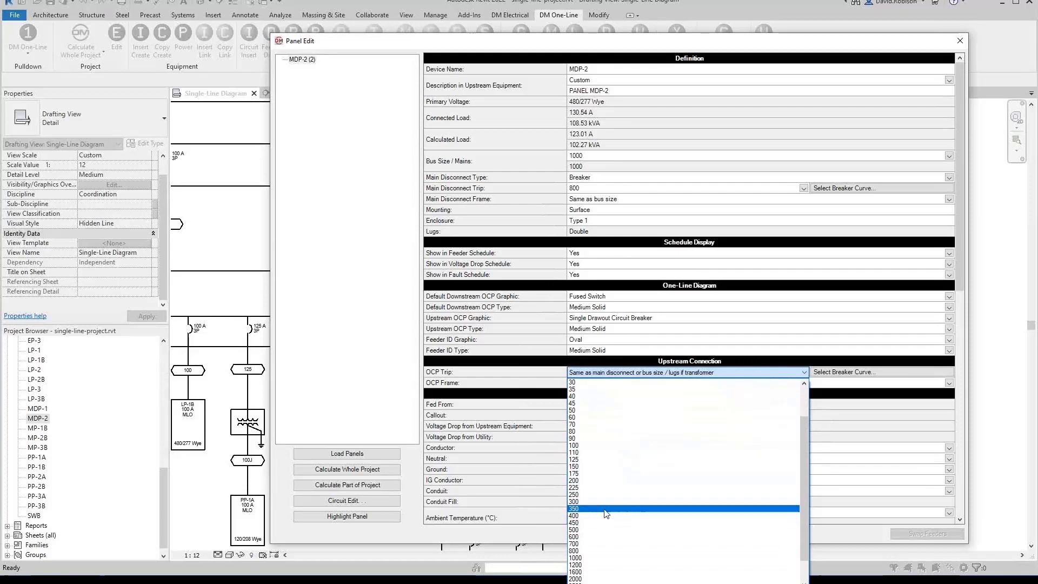
left_click(510, 374)
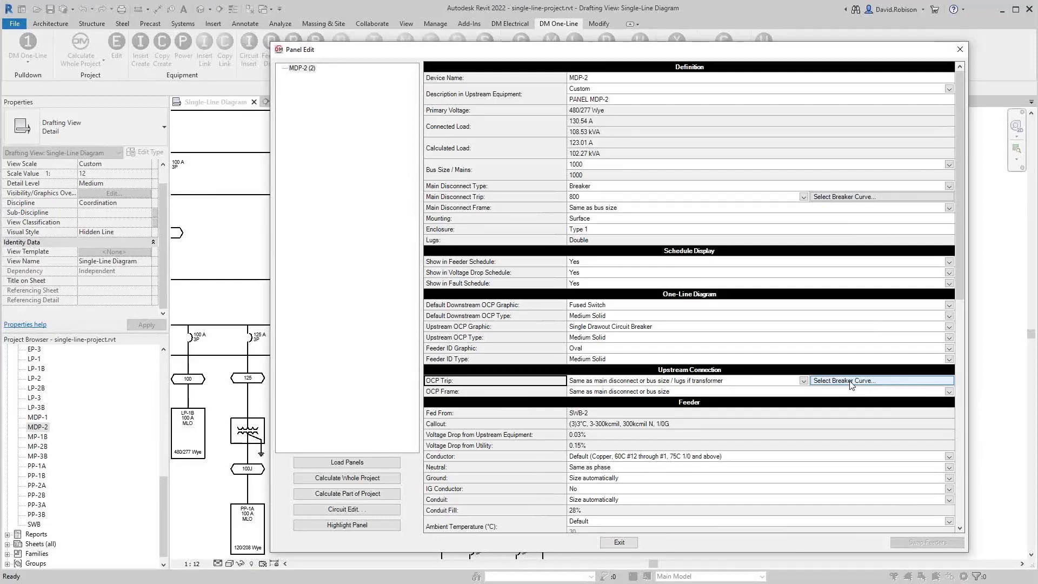
left_click(497, 415)
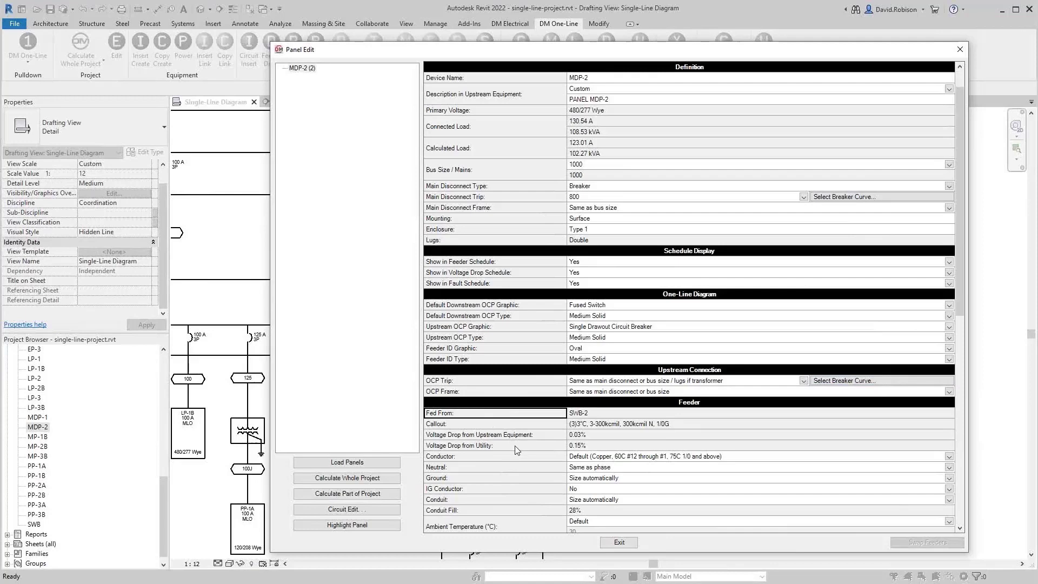
scroll(516, 450, "down", 4)
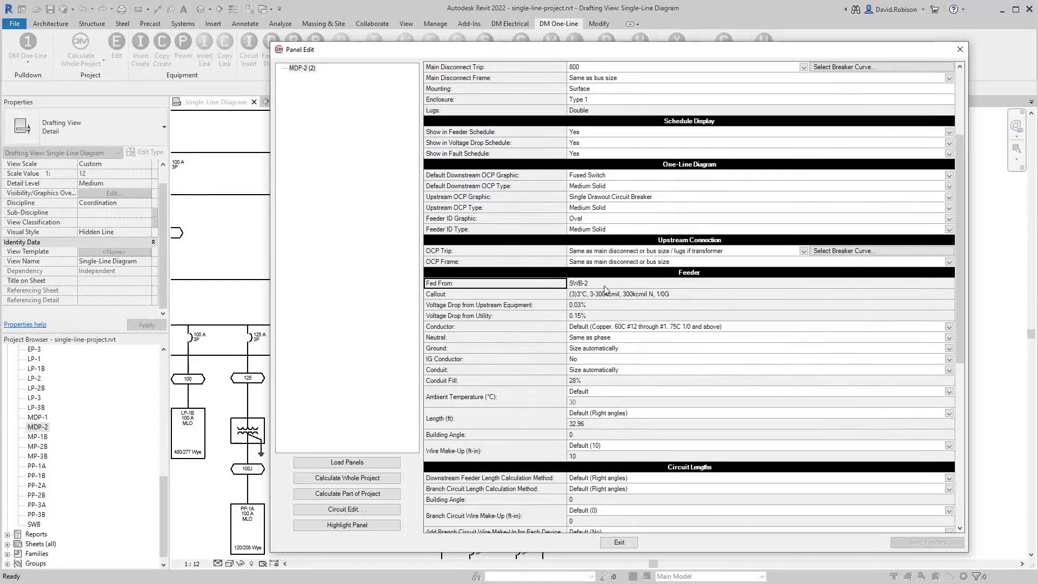
left_click(534, 296)
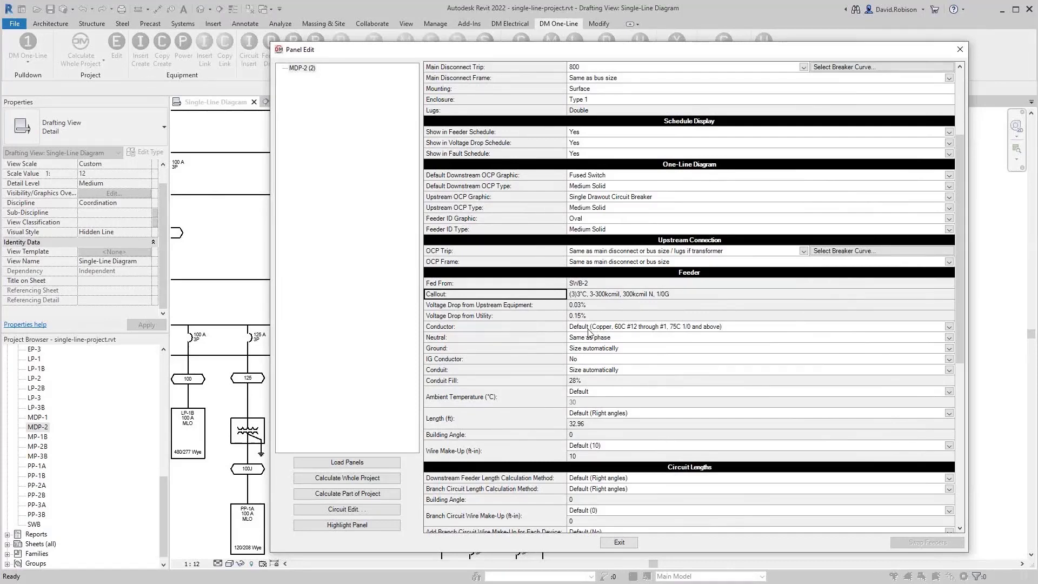
Step: Set MDP-2's feeder Conductor to Aluminum, 60C #12 through #1, 75C 1/0 and above
left_click(520, 329)
left_click(623, 330)
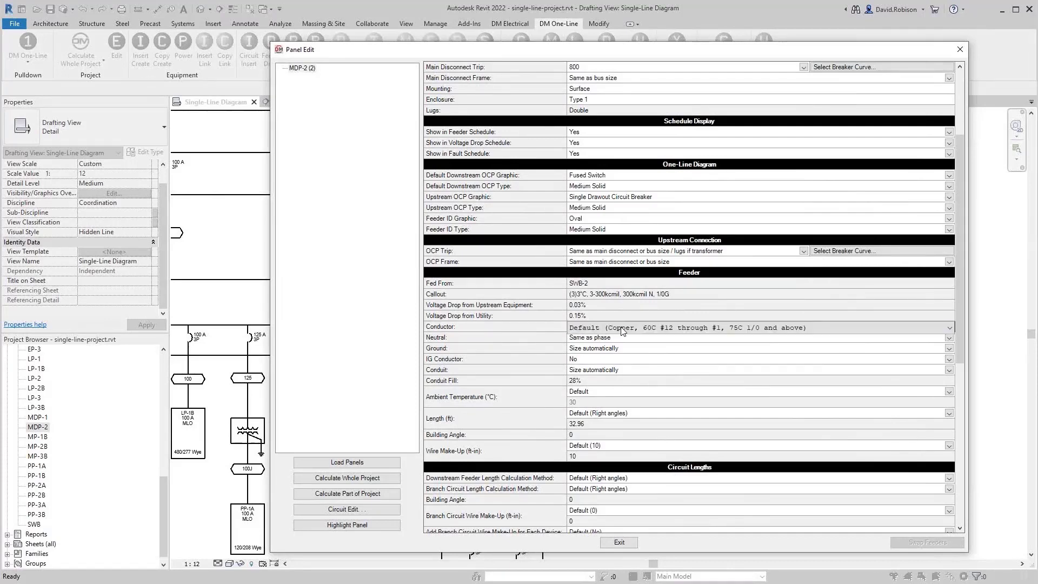
left_click(623, 330)
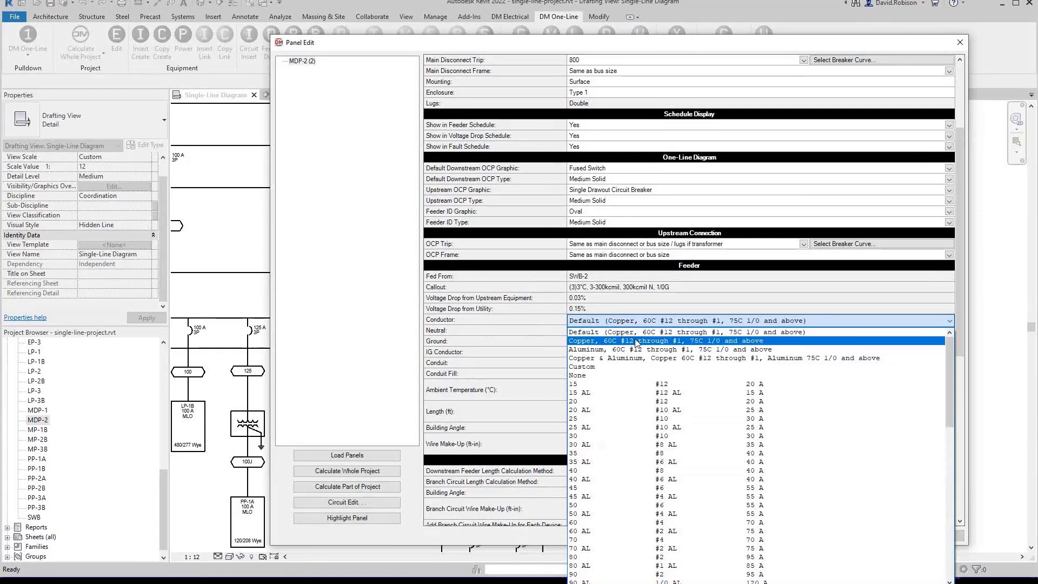
left_click(664, 349)
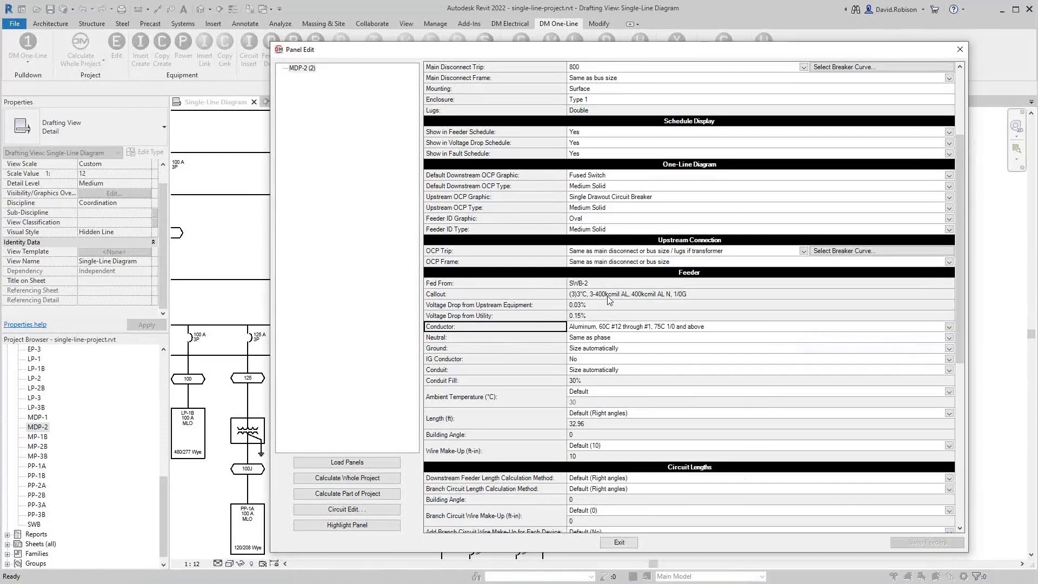
Step: Set MDP-2's Main Disconnect Trip to 400
scroll(539, 317, "up", 1)
left_click(586, 100)
left_click(586, 100)
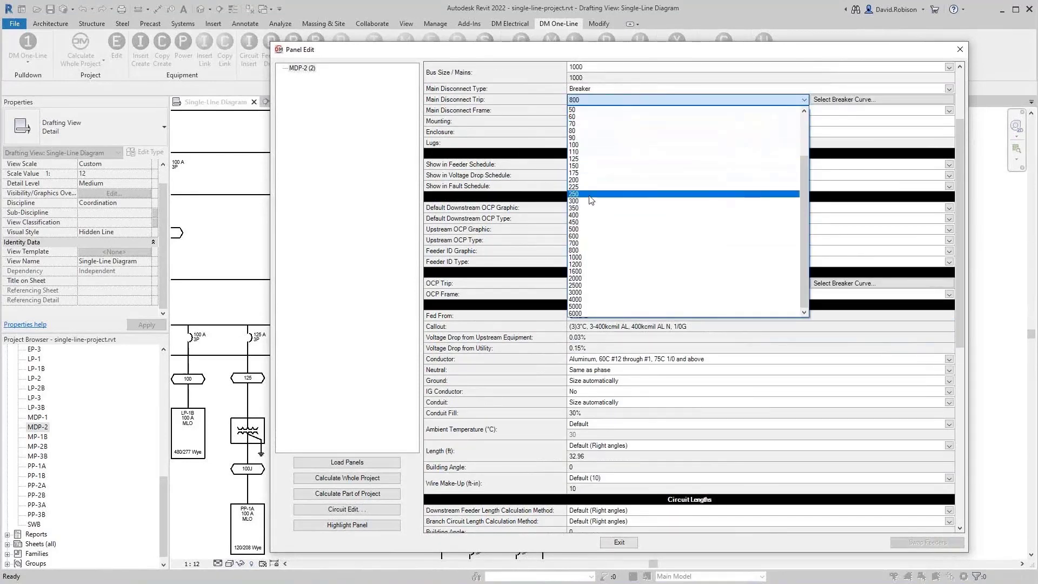
left_click(587, 215)
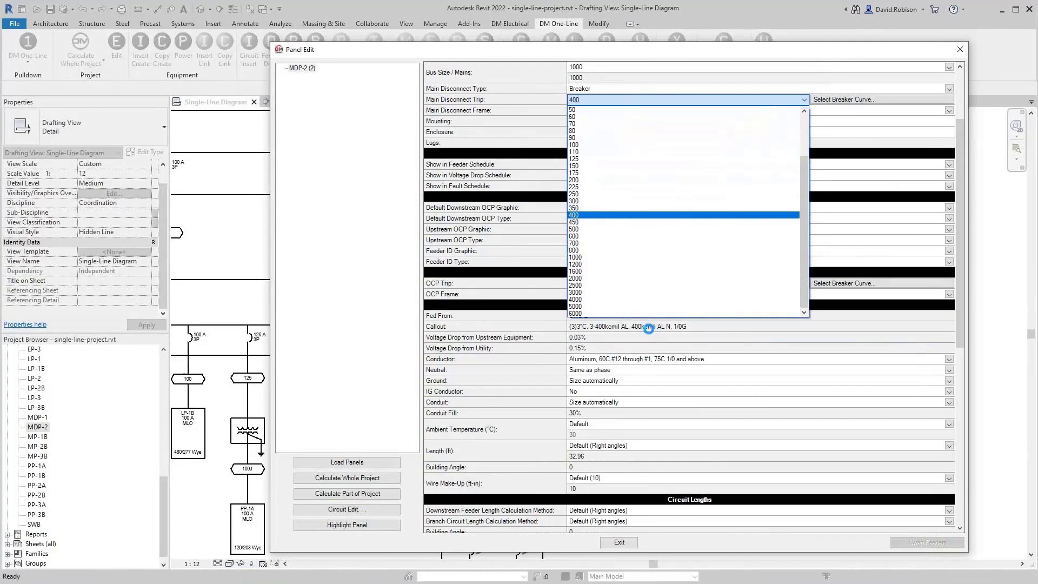
Step: Set MDP-2's feeder Conductor to the 450 AL size with (2) 300kcmil AL, rated 460 A
left_click(642, 360)
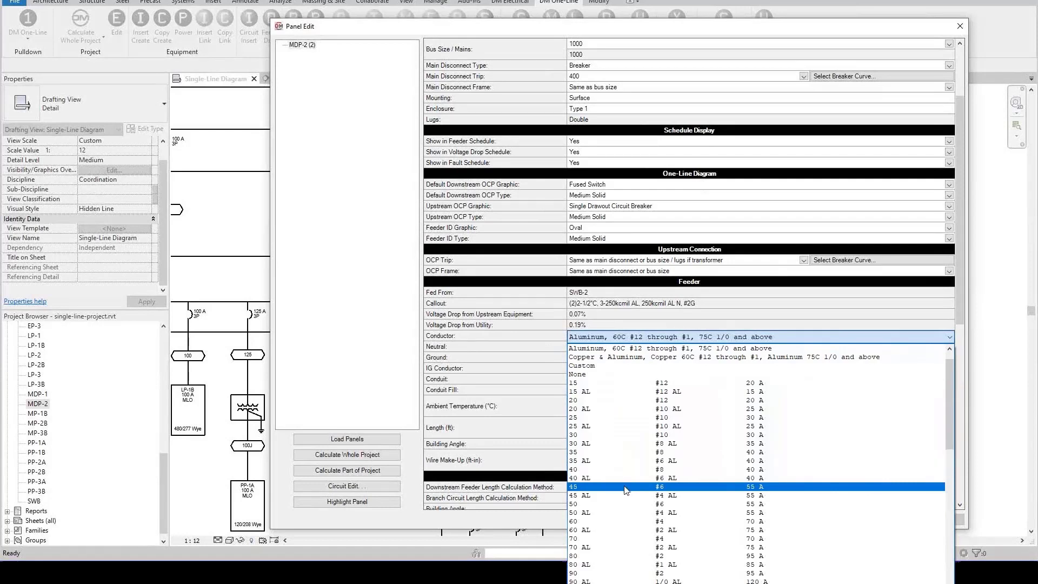
scroll(626, 489, "down", 9)
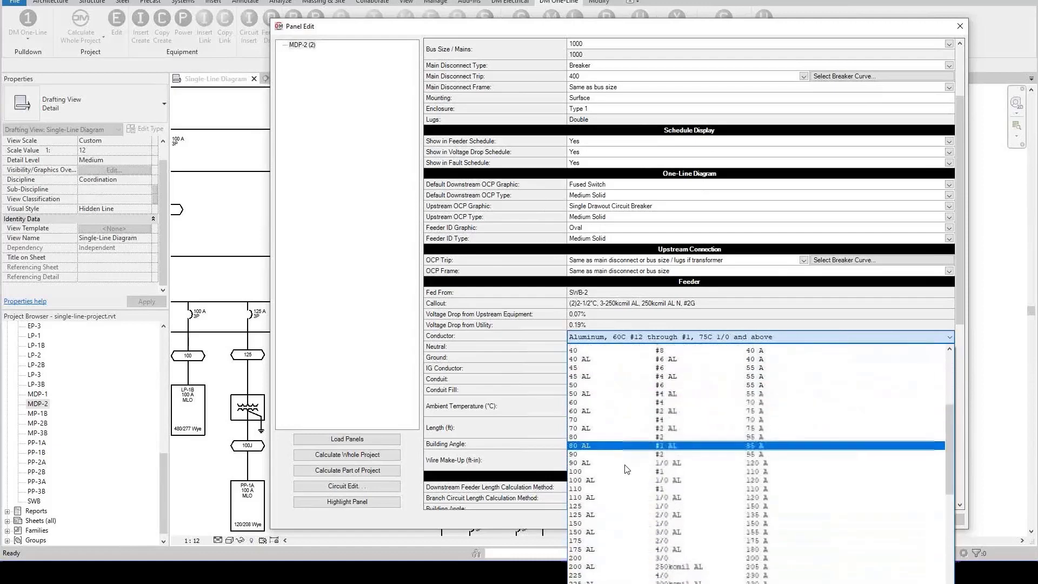
scroll(611, 488, "down", 1)
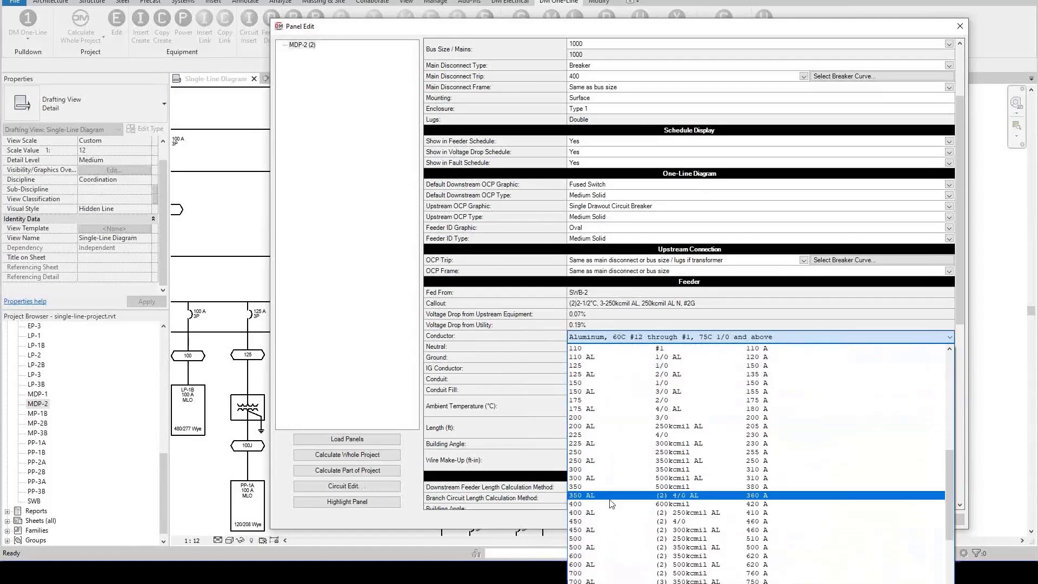
left_click(609, 534)
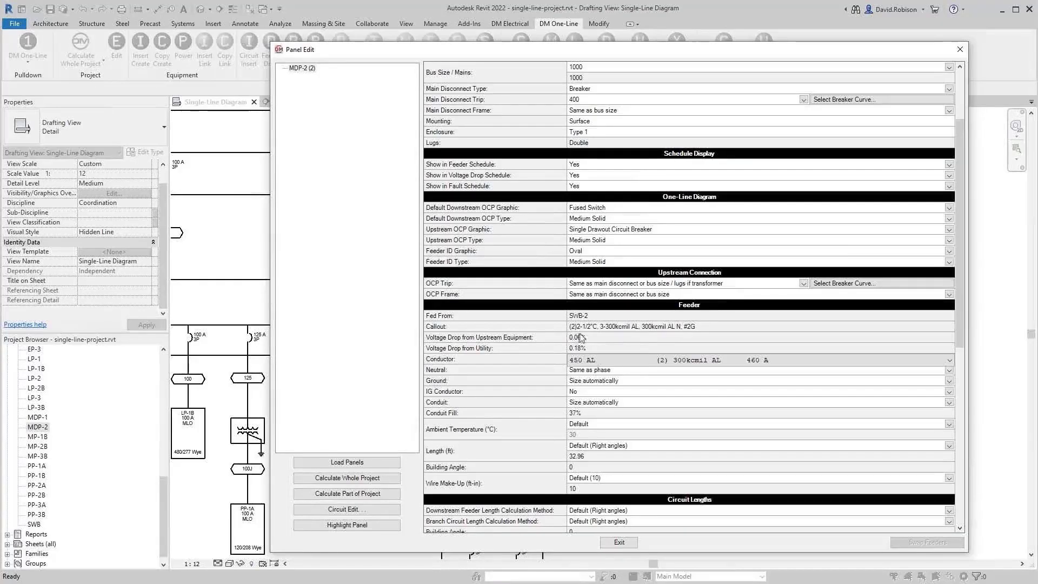
left_click(588, 337)
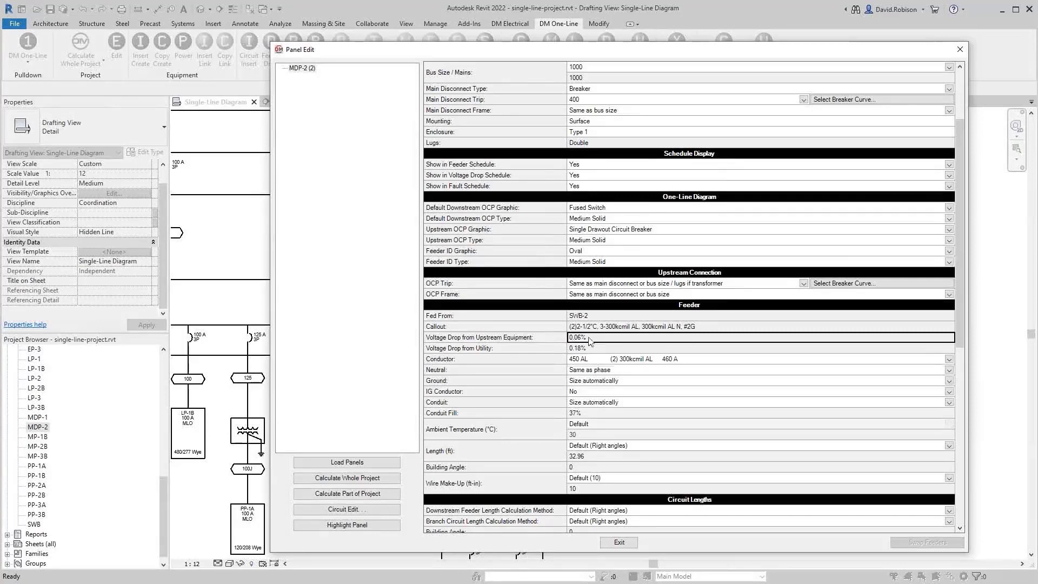
Step: Try the Double phase option for the feeder's Neutral and restore it to Same as phase
left_click(591, 371)
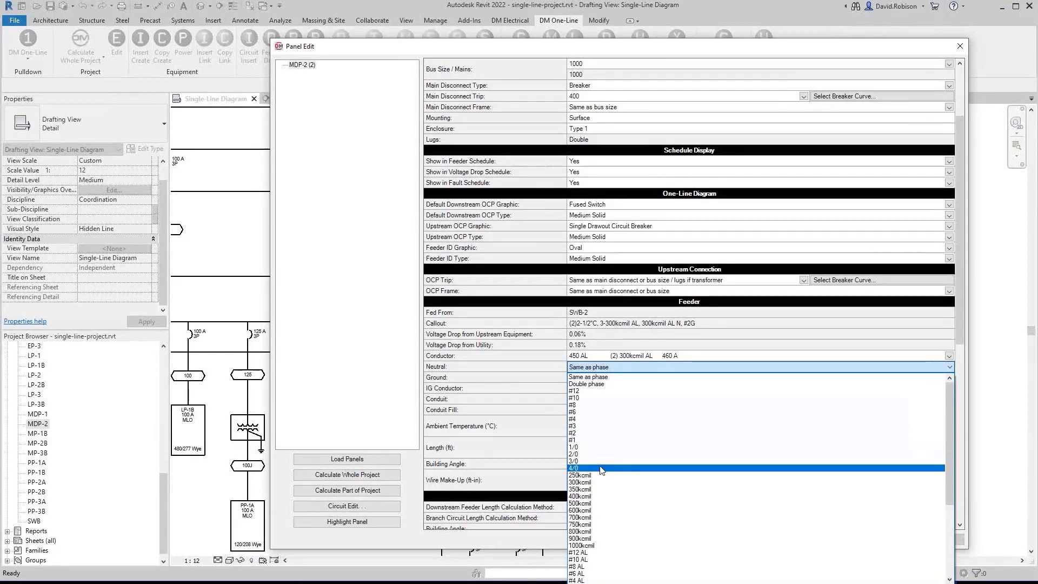
left_click(602, 384)
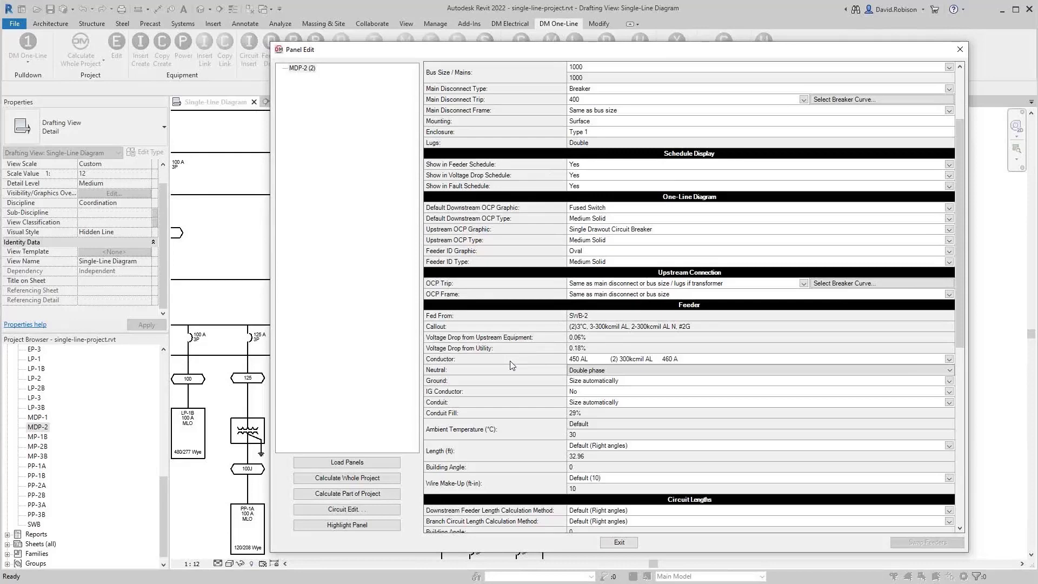
left_click(606, 372)
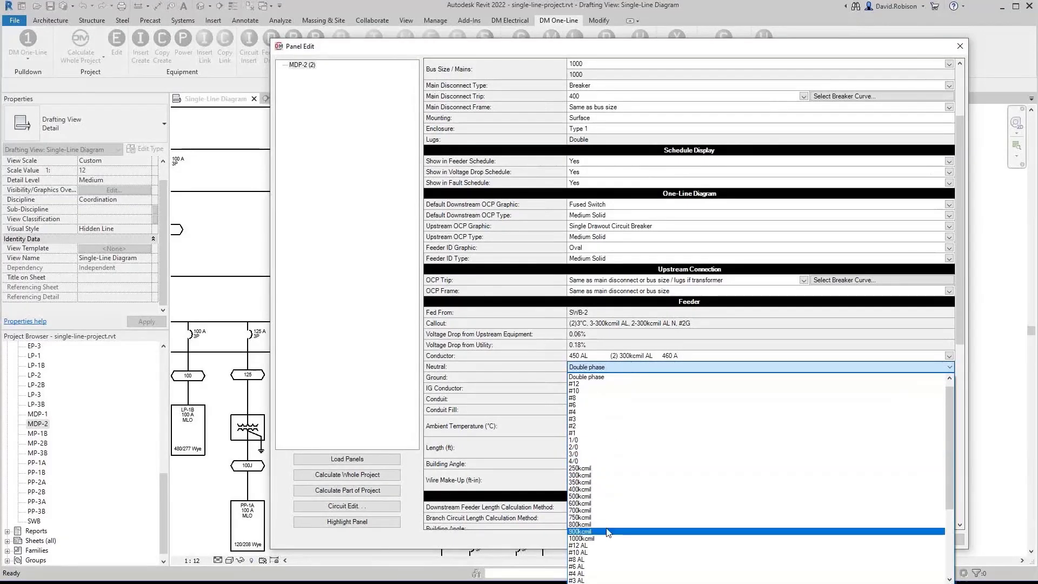
scroll(607, 476, "up", 1)
left_click(595, 377)
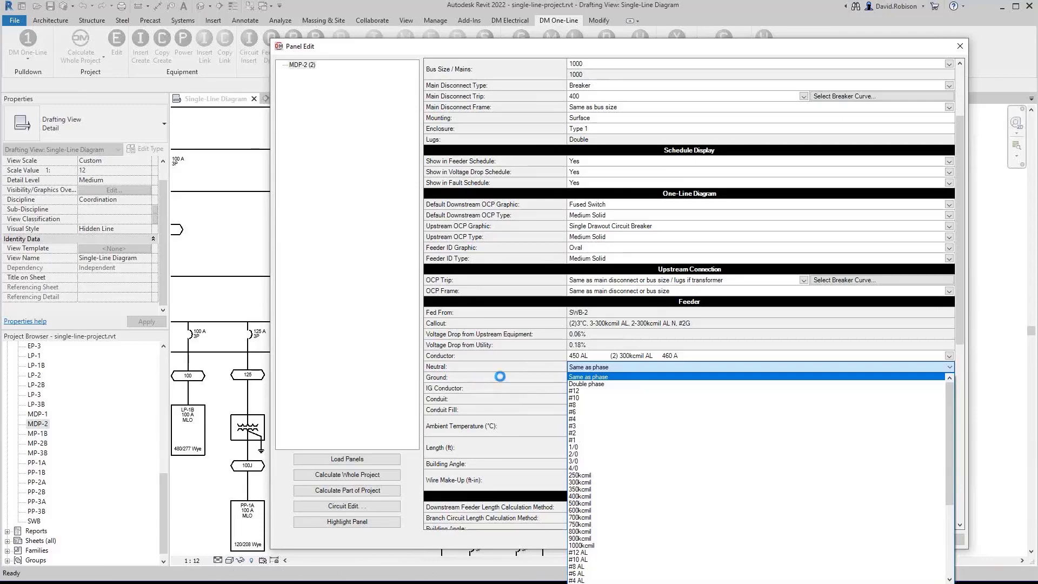
left_click(595, 377)
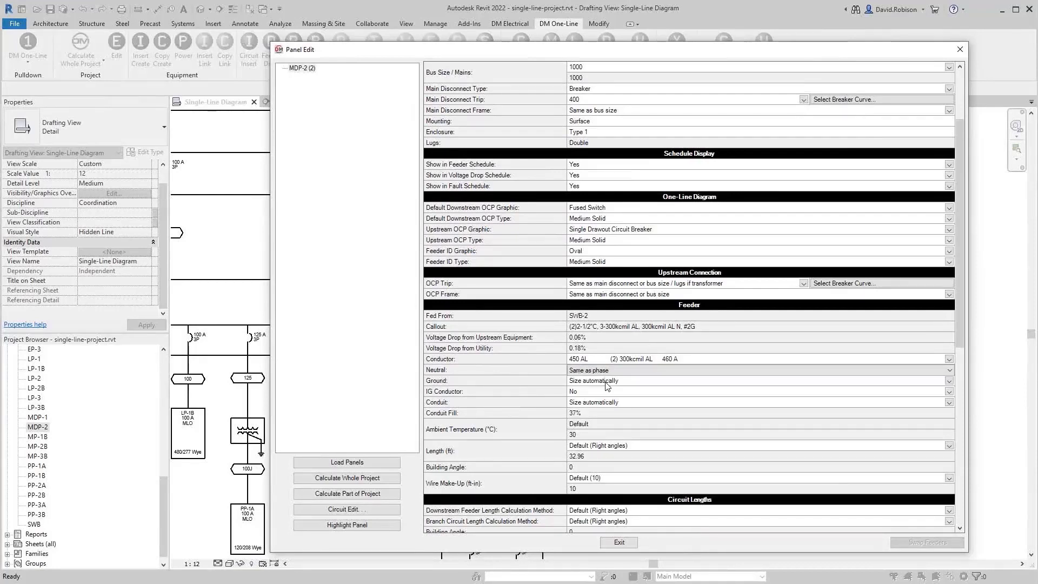
Step: Review the feeder's Ground sizing options, including NEC 250.122 Equipment and NEC 250.102 Service, without choosing a different one
left_click(608, 382)
left_click(607, 382)
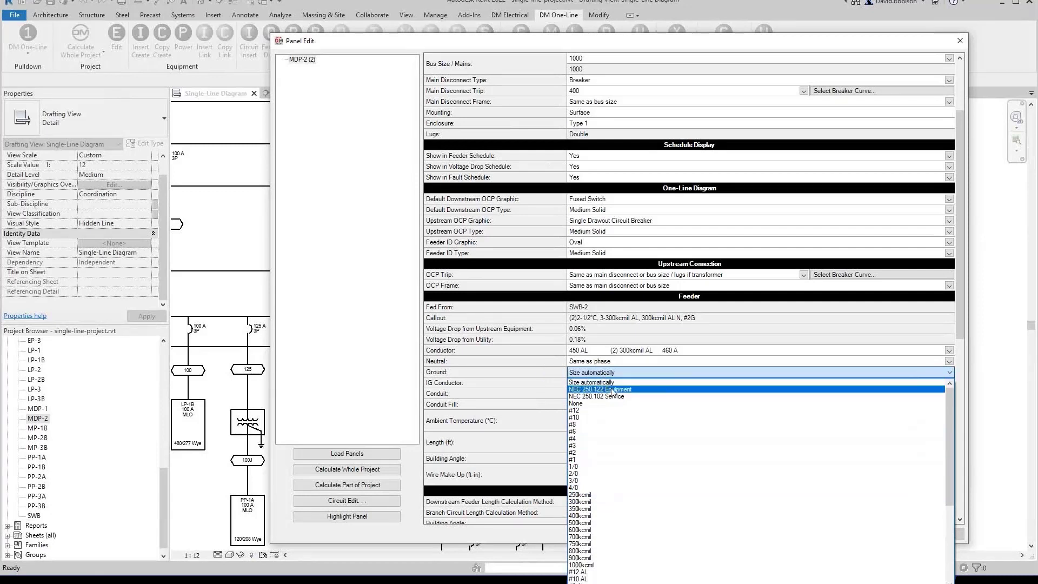
left_click(527, 368)
left_click(631, 380)
left_click(631, 382)
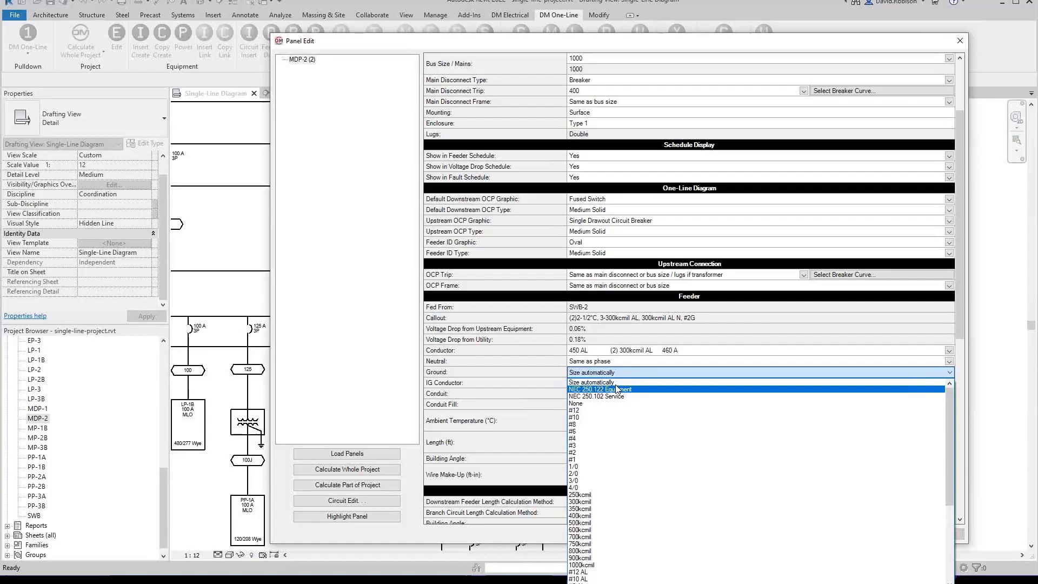
left_click(521, 362)
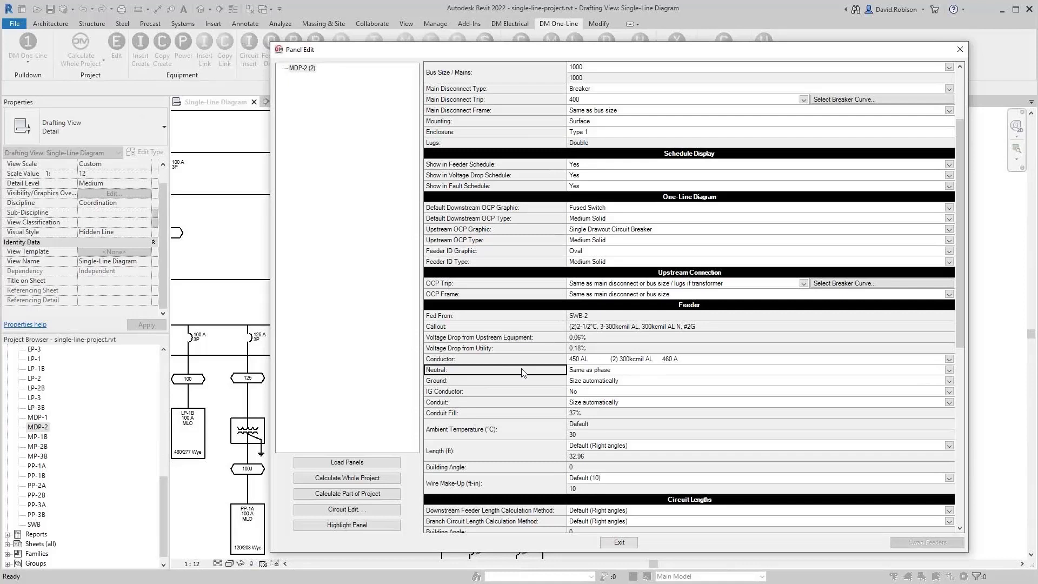
Step: Leave the IG Conductor at No, set the feeder's Conduit to 1/2"C, and check the Conduit Fill field
left_click(590, 395)
left_click(589, 408)
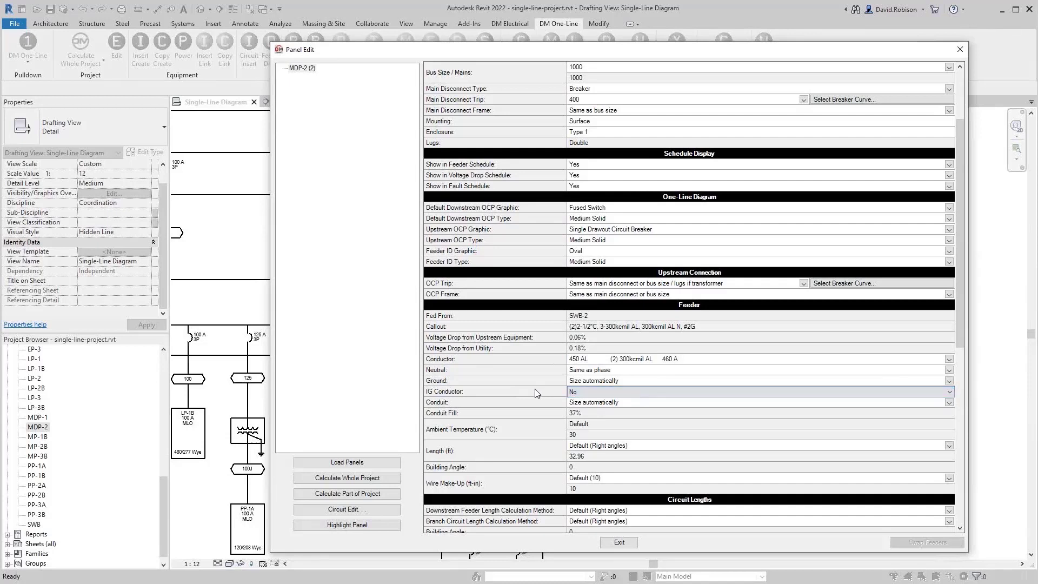
left_click(601, 405)
key("Down")
key("Down")
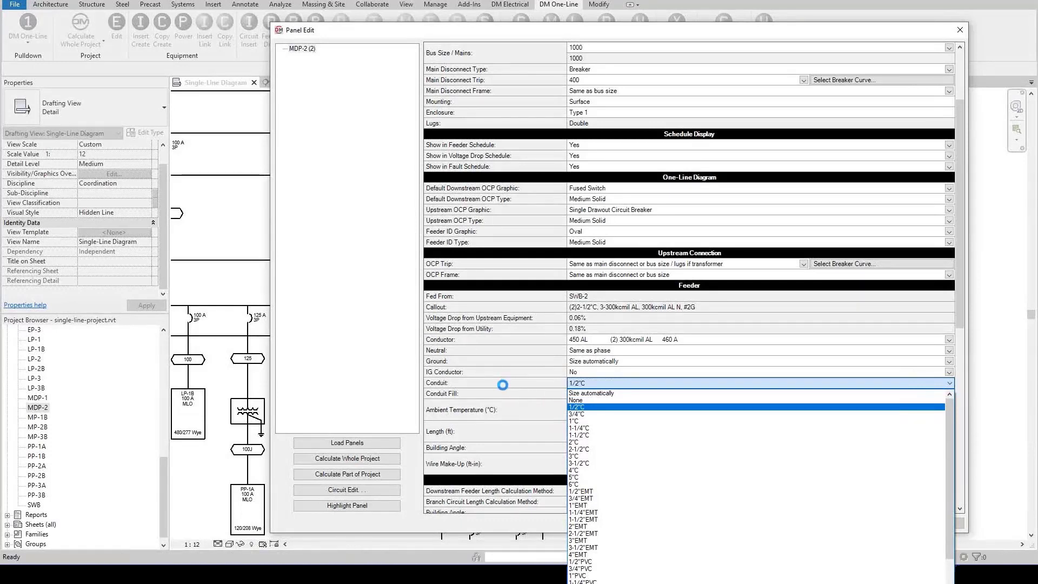
left_click(503, 386)
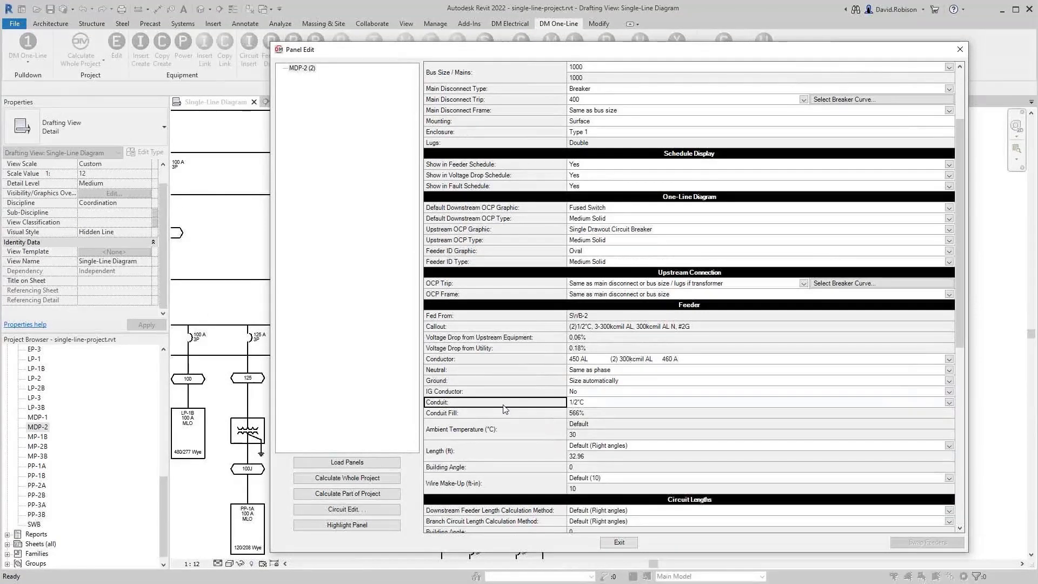
left_click(597, 415)
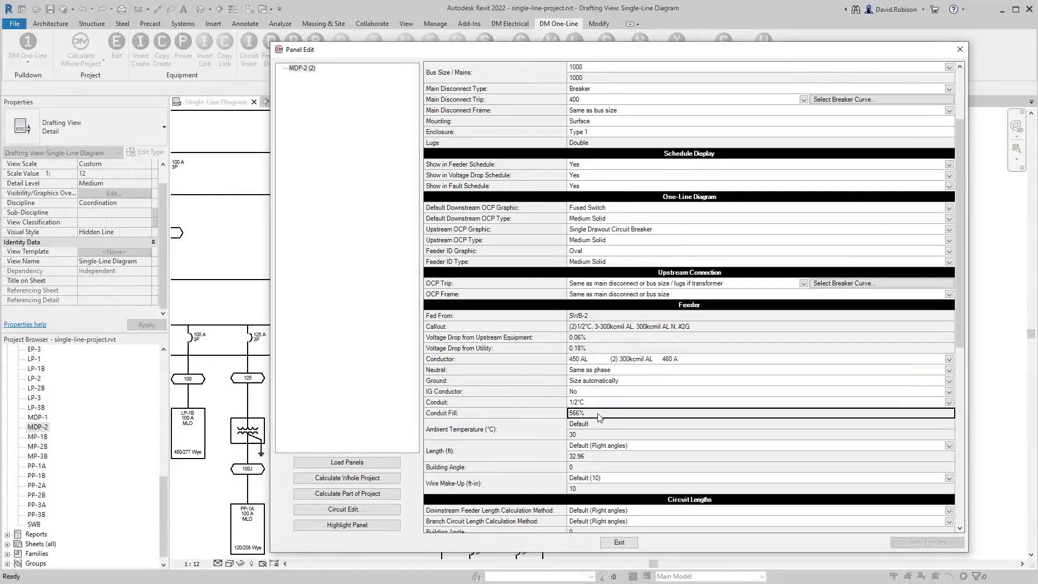
Step: Set the MDP-2 feeder's Conduit to 6"C and close the panel settings
left_click(611, 402)
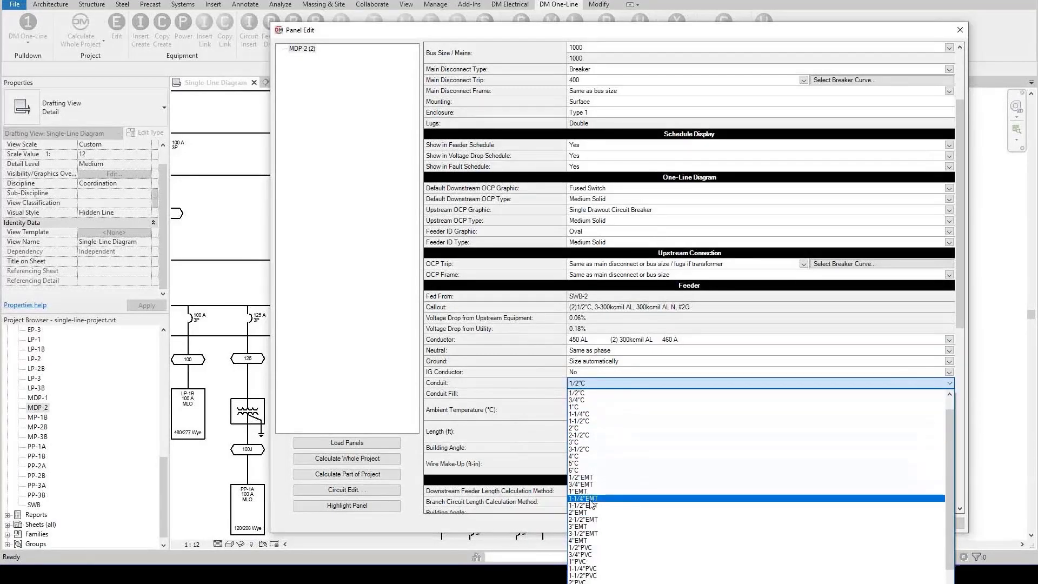
left_click(593, 470)
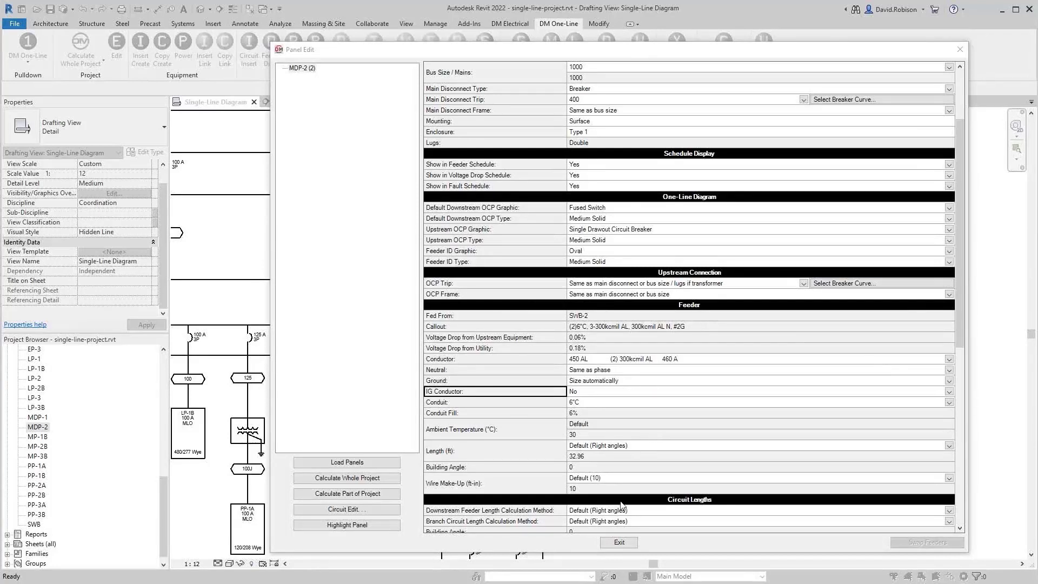
left_click(619, 542)
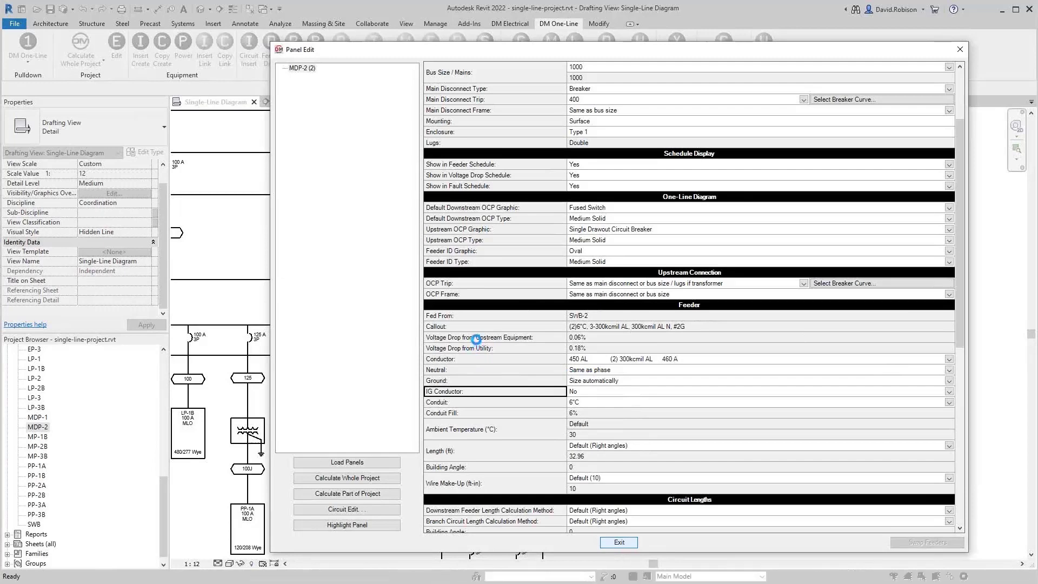
Step: Inspect MDP-2 with its main breaker and upstream feeder on the one-line diagram, and reopen its panel settings
scroll(387, 308, "up", 5)
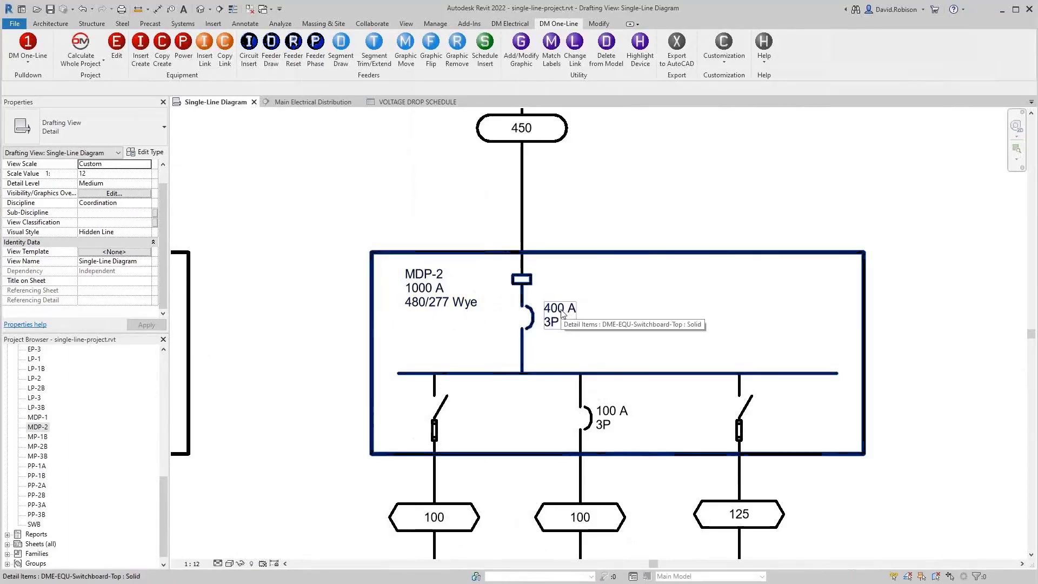
scroll(539, 326, "down", 3)
middle_click_drag(527, 190, 577, 288)
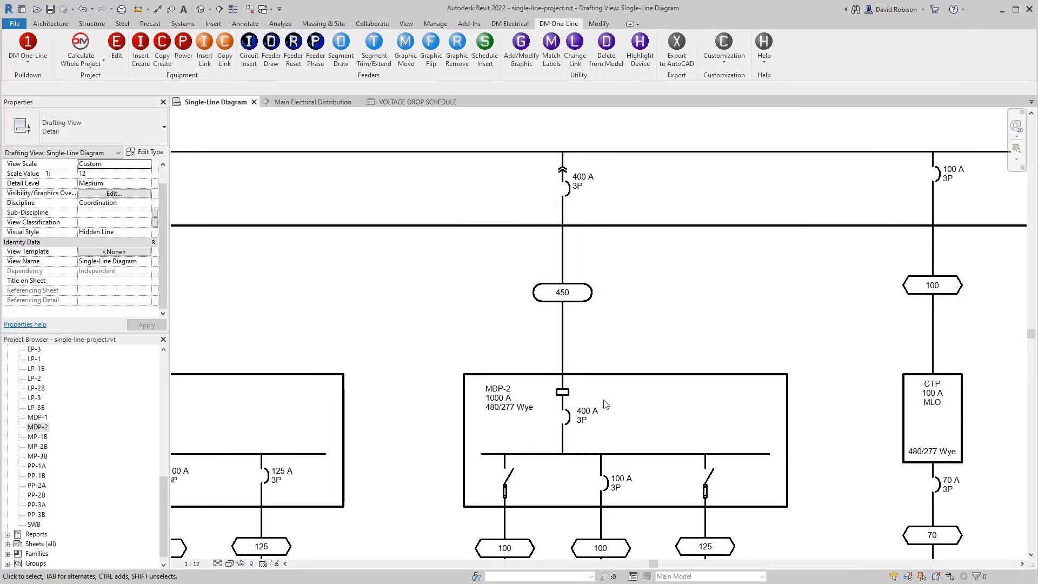
left_click(116, 41)
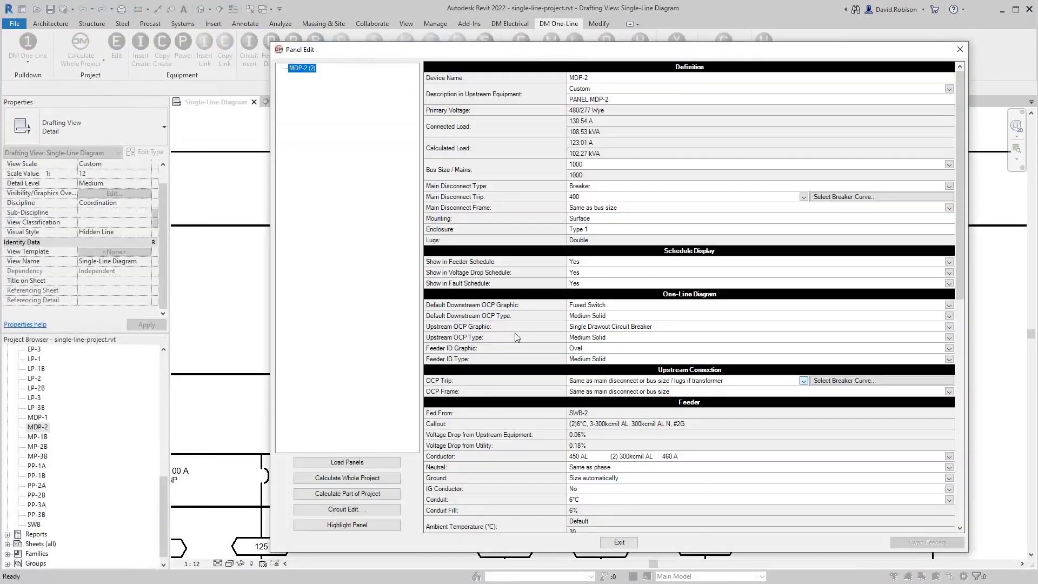
Step: Set the MDP-2 feeder's Conductor to Custom with the custom callout BUS DUCT
left_click(616, 327)
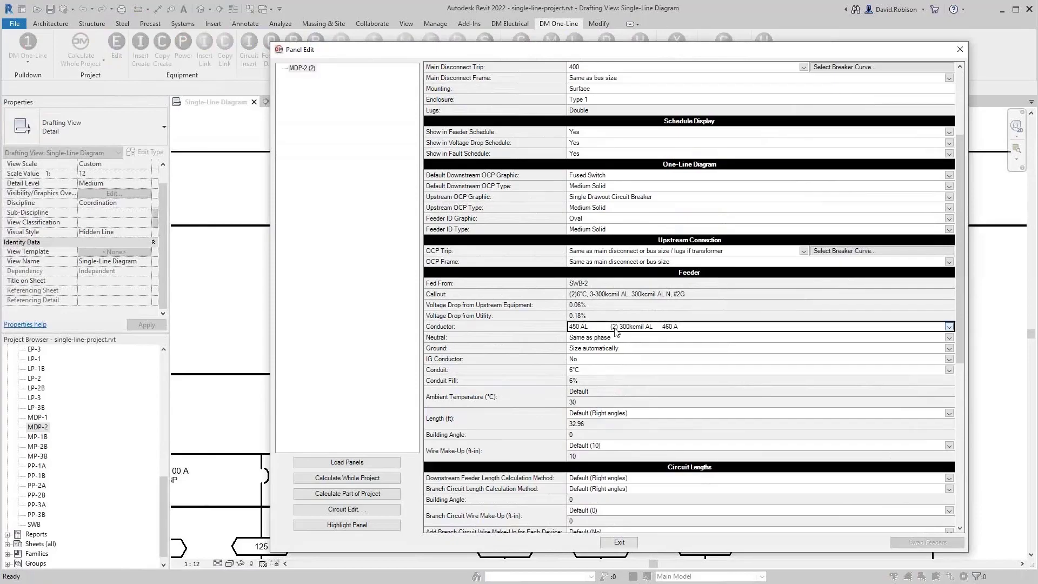
left_click(615, 327)
scroll(624, 331, "up", 5)
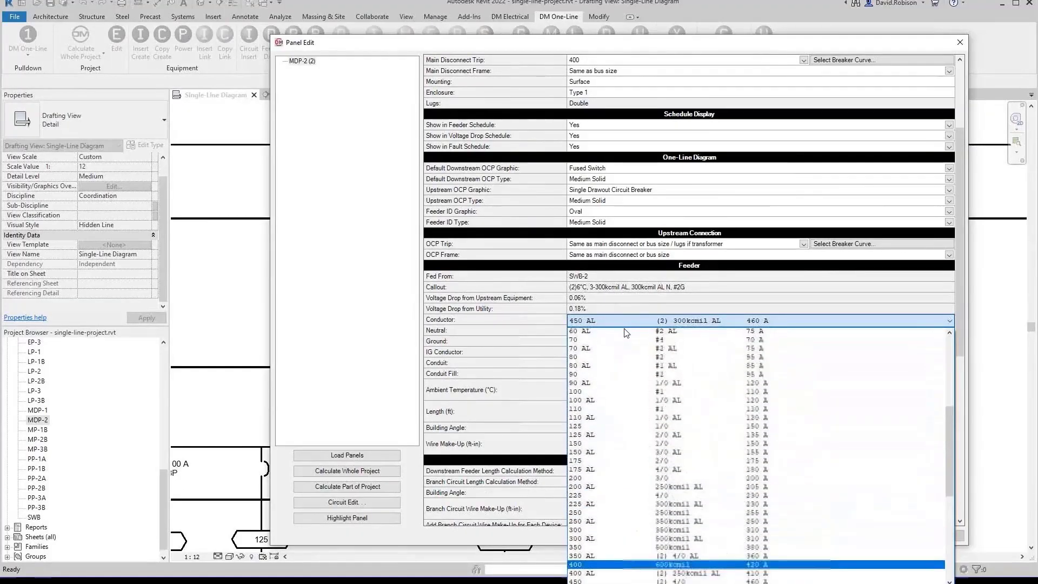
scroll(626, 333, "up", 4)
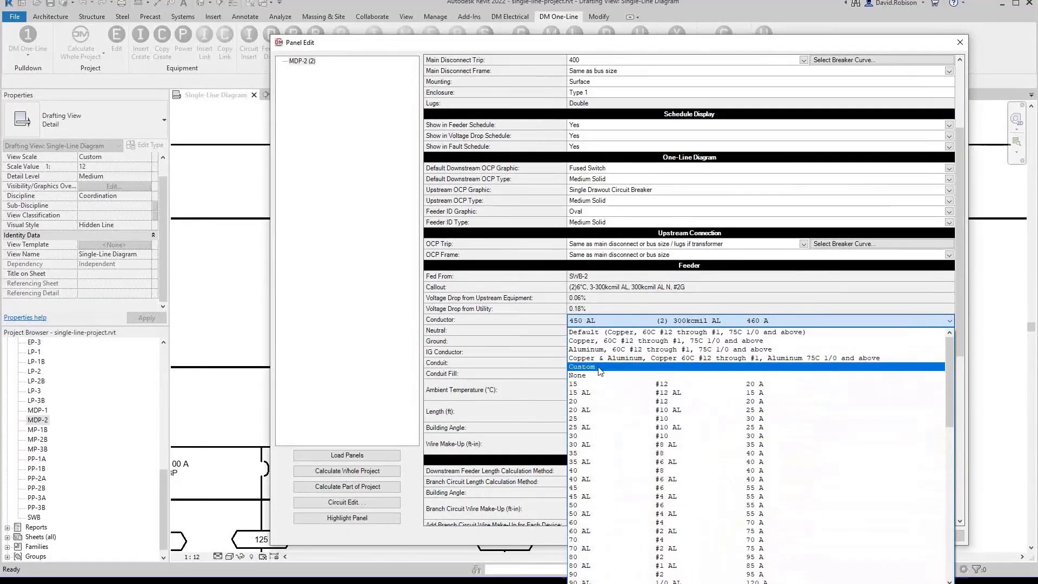
left_click(599, 367)
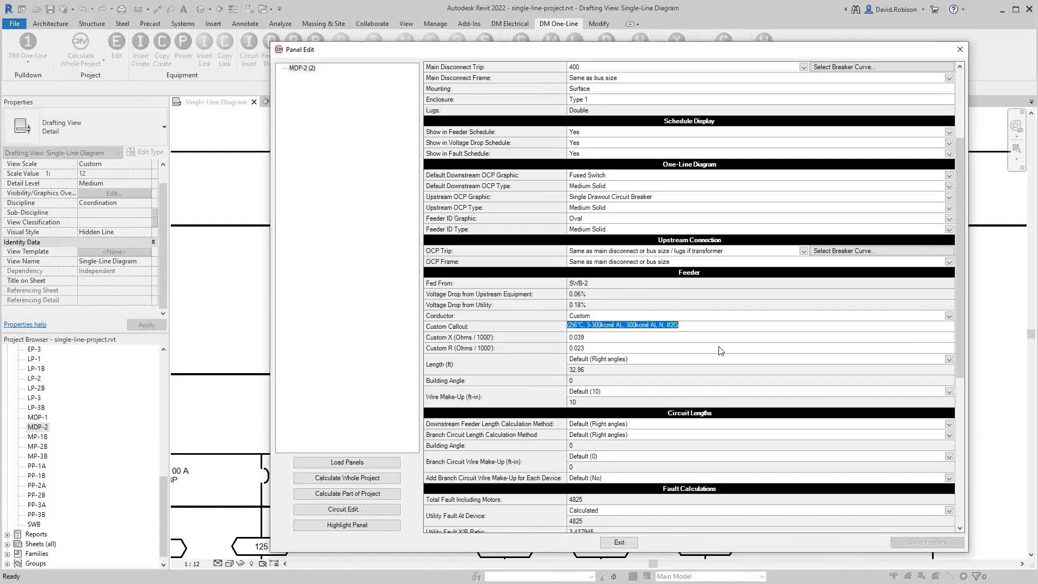
type("BUS DUCT")
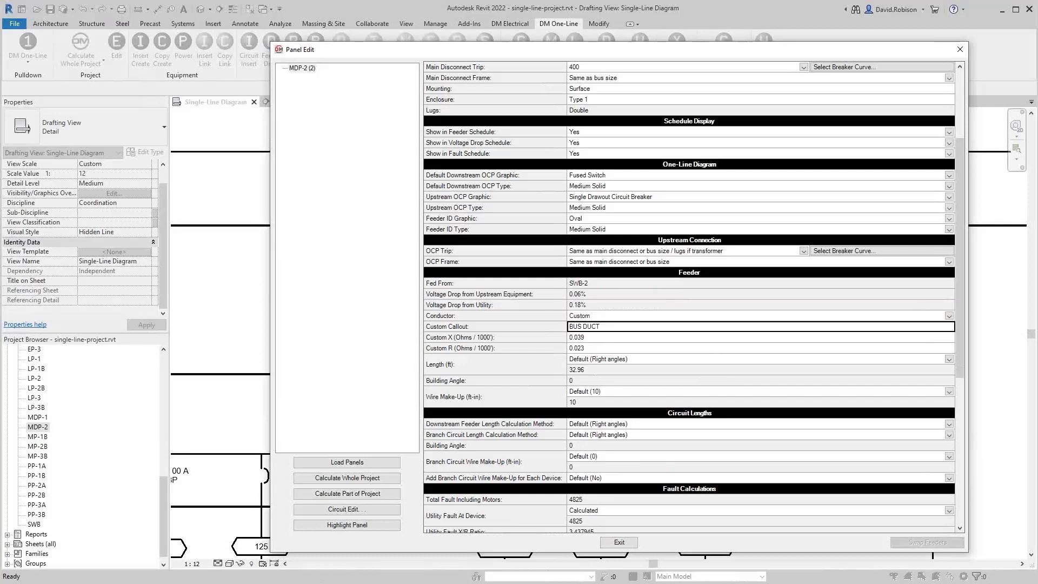
Step: Set the custom feeder's Custom X to 0.00039 and Custom R to 0.00023 ohms per 1000'
left_click(759, 337)
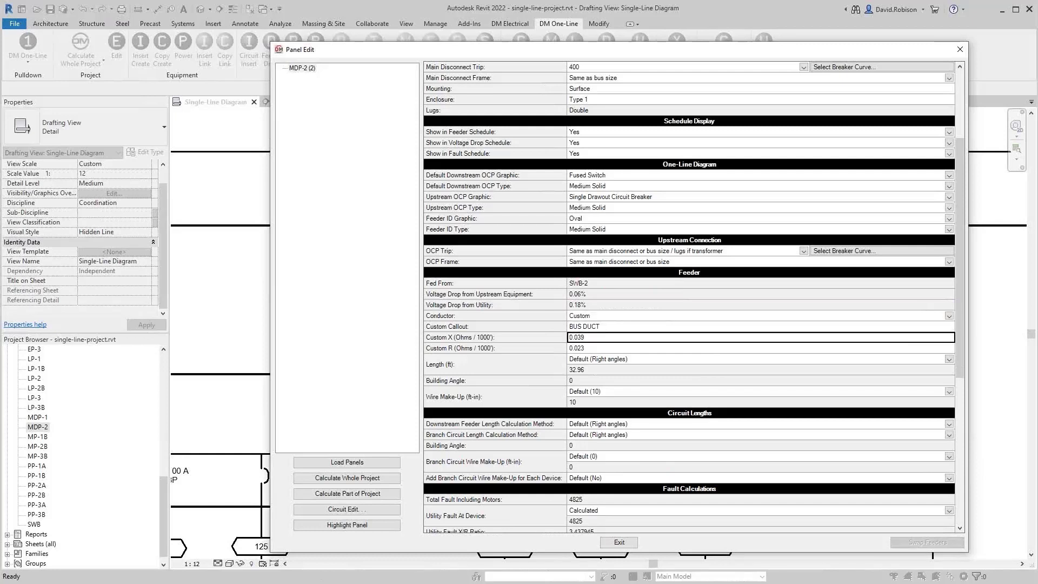
key("F2")
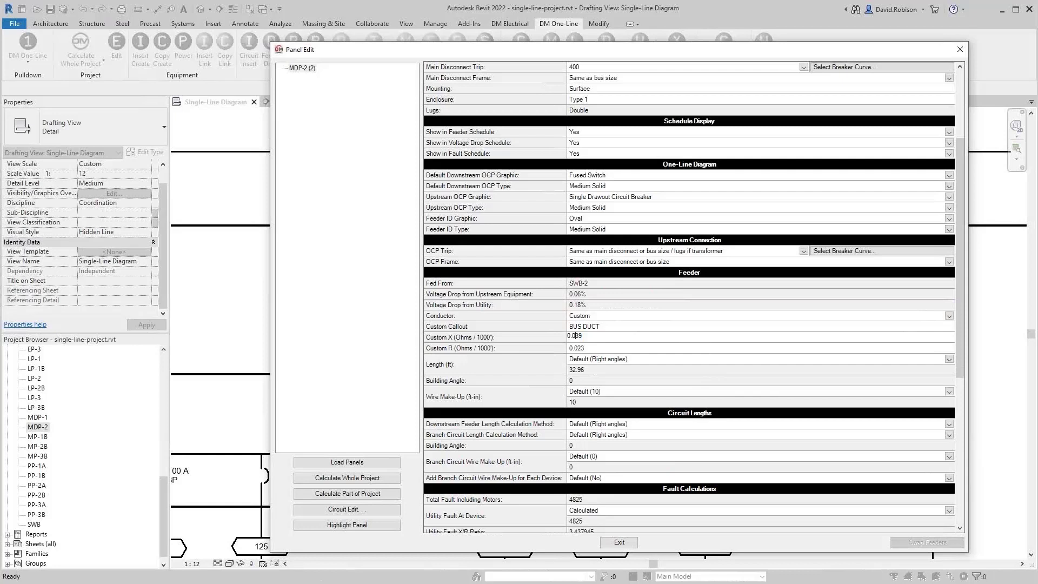
type("00")
key("Return")
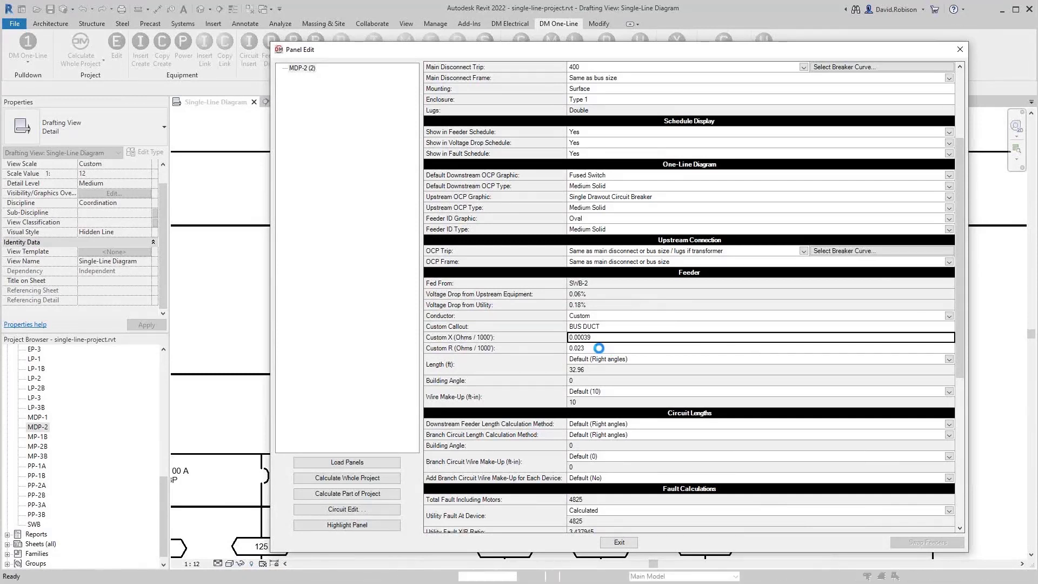
left_click(572, 346)
type("00")
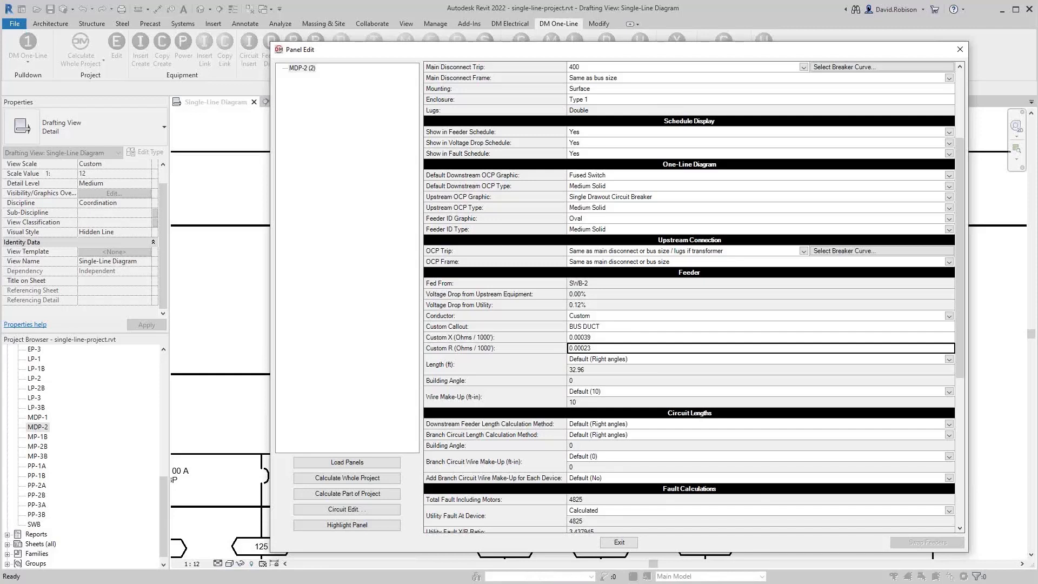
Step: Set the feeder's Conductor to Default (Copper, 60C #12 through #1, 75C 1/0 and above)
left_click(619, 316)
left_click(622, 434)
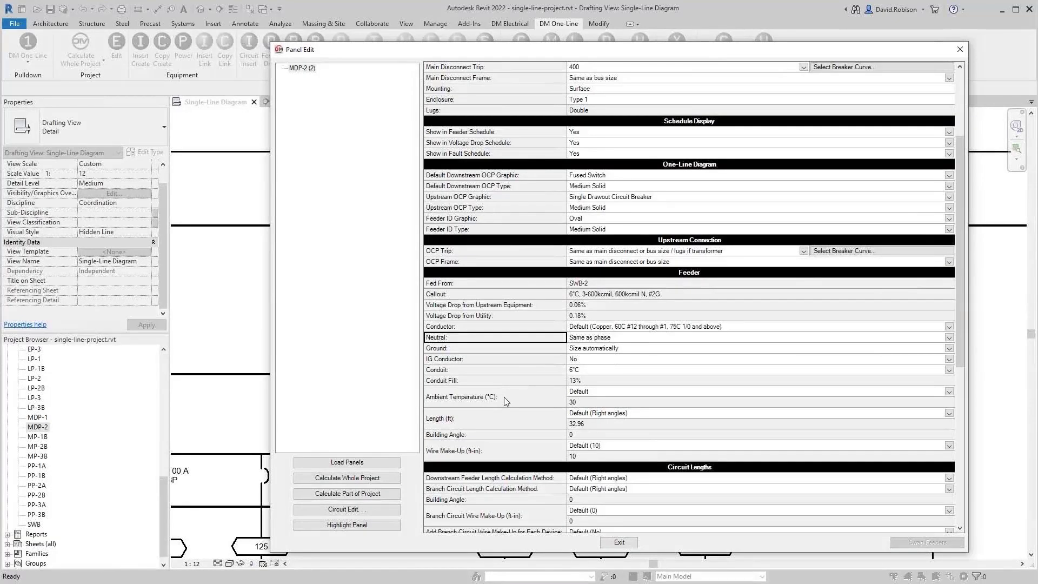
Step: Try a Custom Ambient Temperature of 40 °C for the feeder and restore it to Default
scroll(504, 398, "up", 1)
left_click(513, 431)
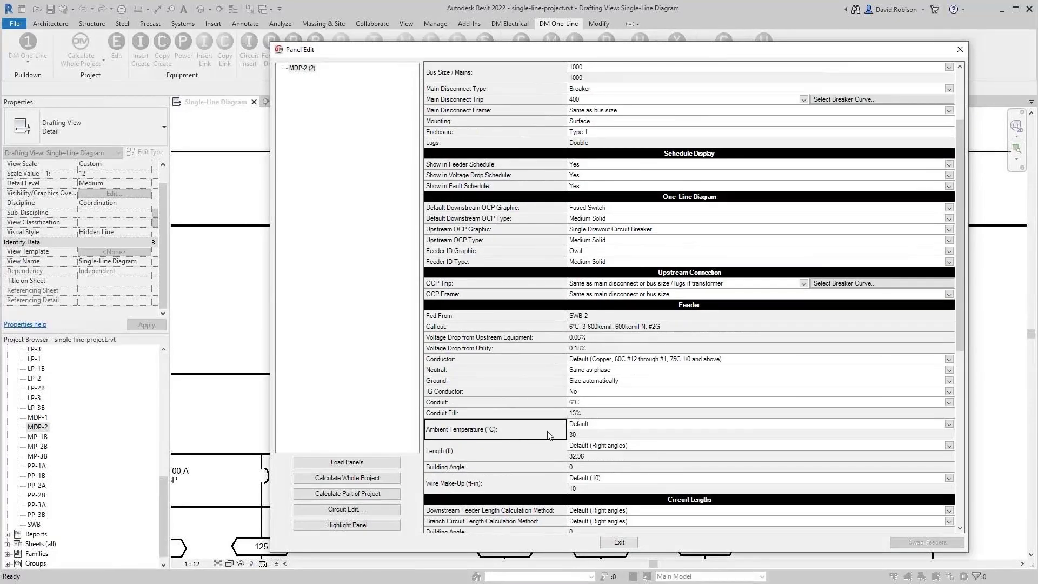
left_click(594, 426)
left_click(597, 442)
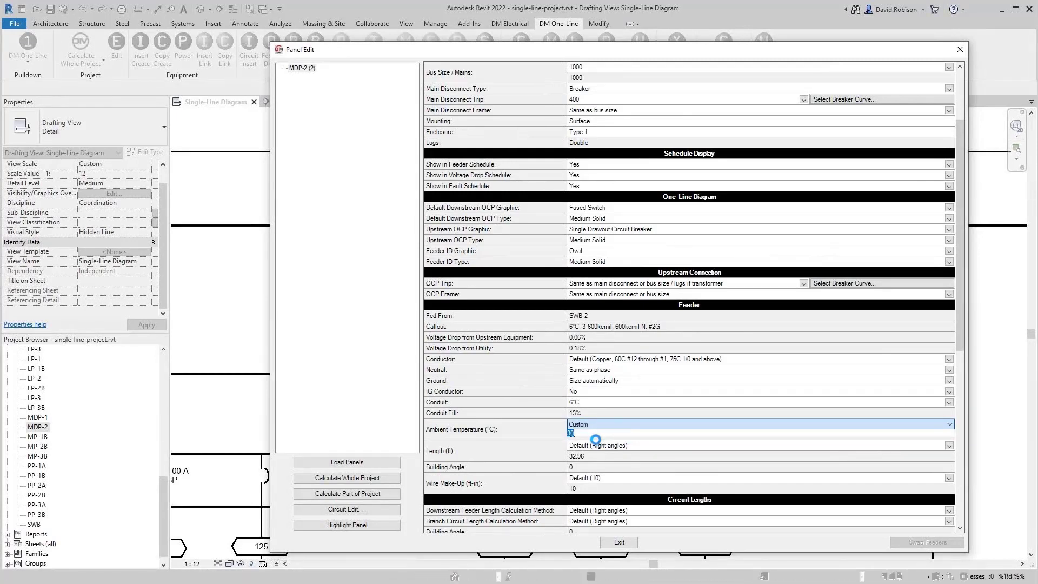
type("40")
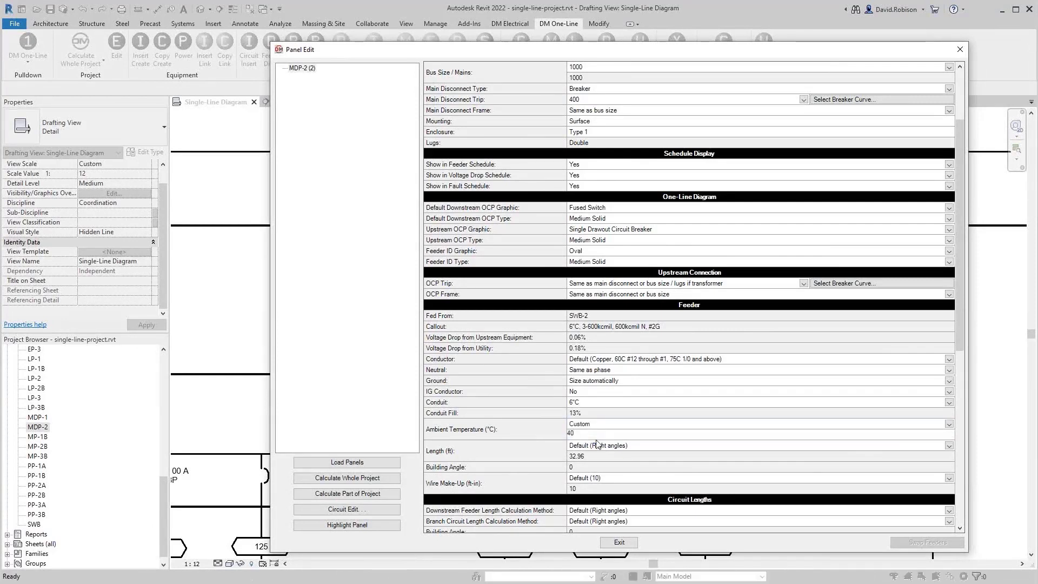
key("Return")
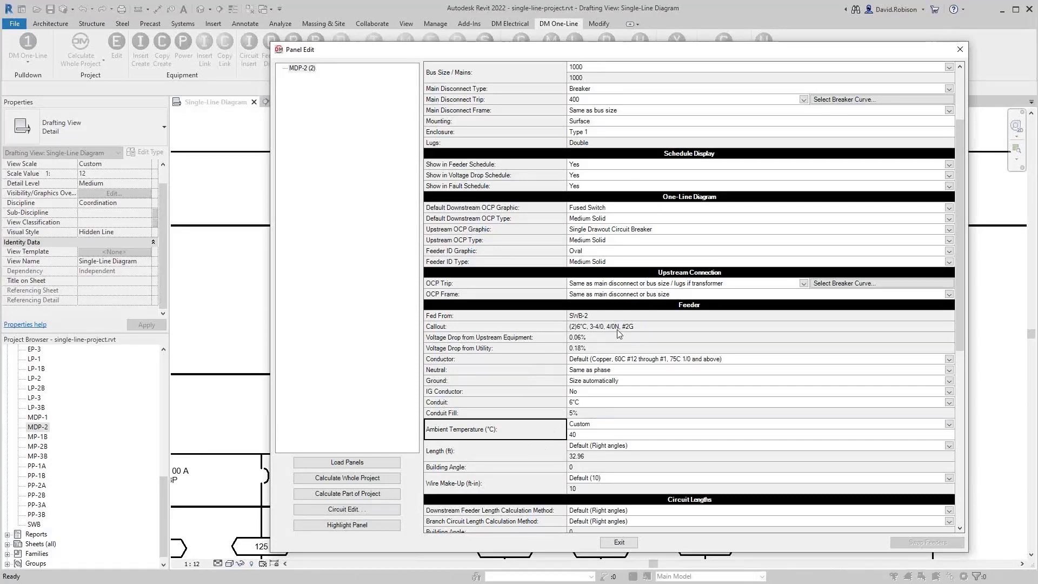
left_click(606, 424)
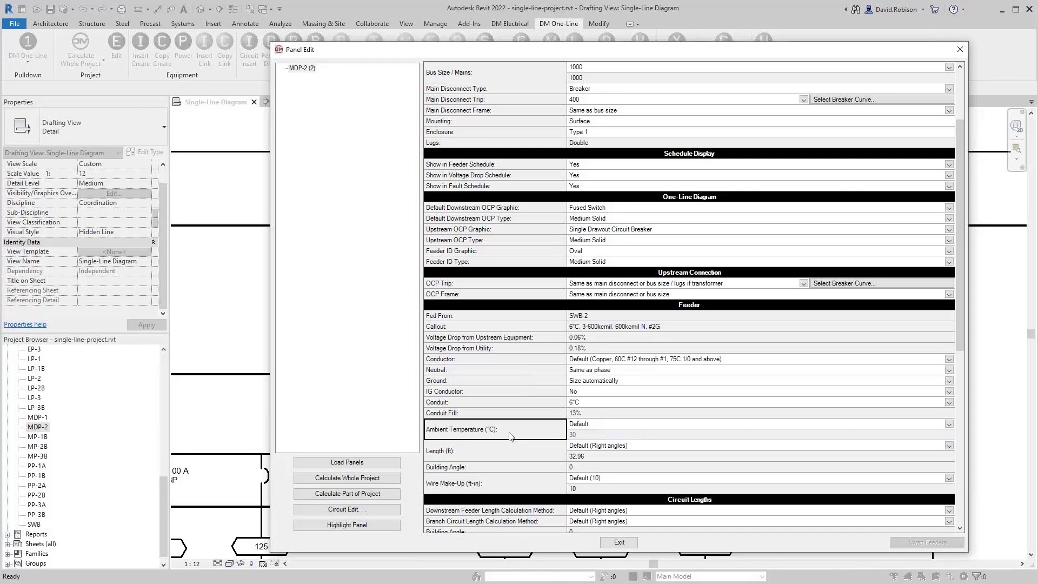
Step: Try a Fixed feeder Length of 50 ft and restore it to Default (Right angles)
scroll(511, 449, "down", 5)
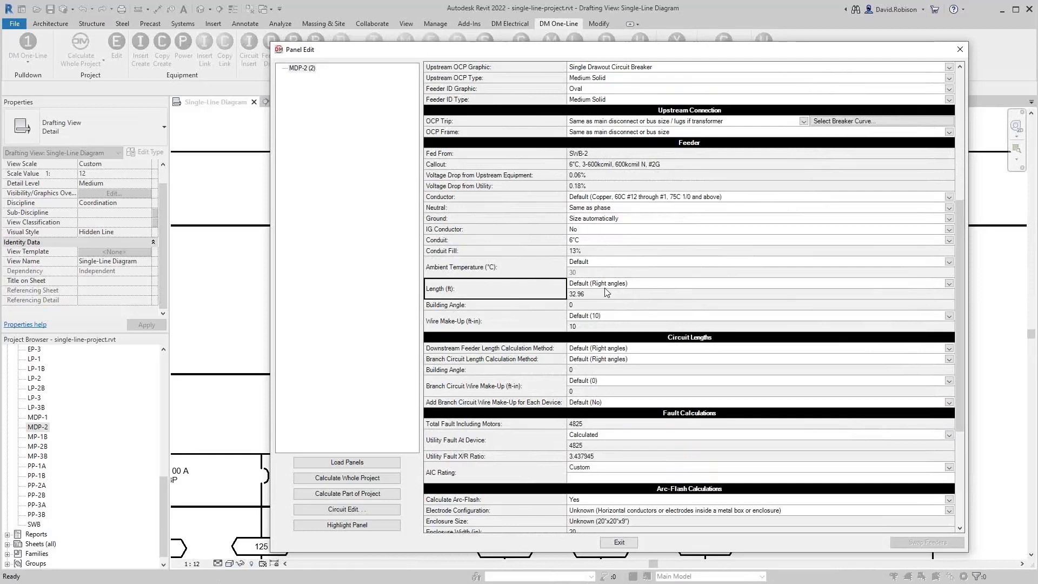
left_click(607, 285)
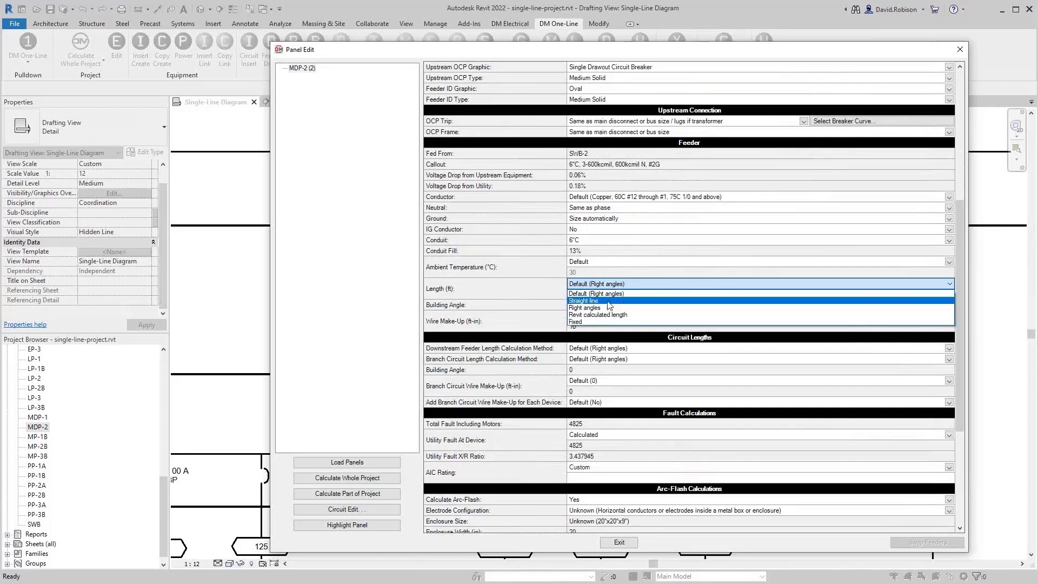
left_click(630, 322)
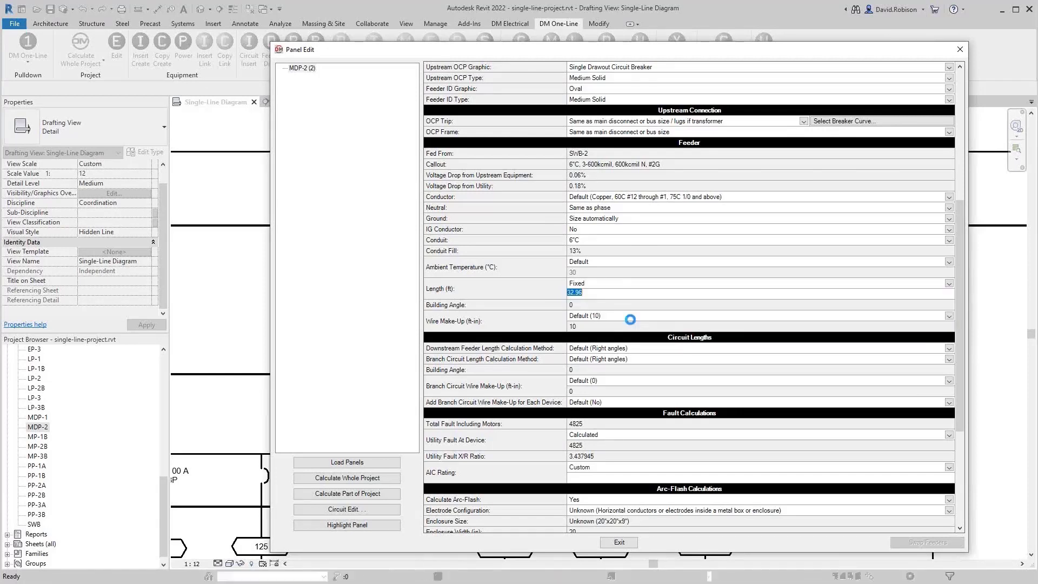
type("50")
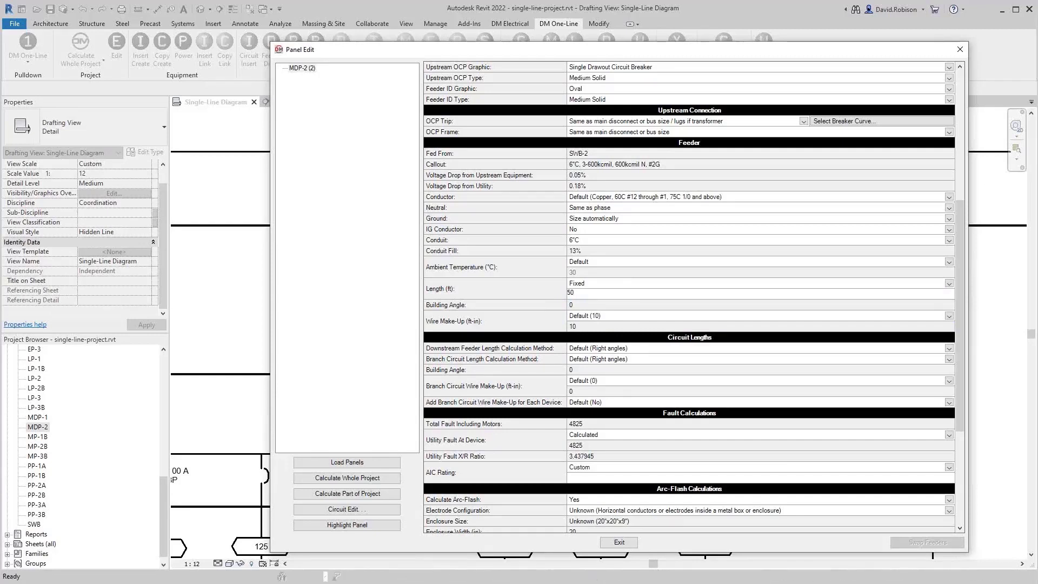
key("Return")
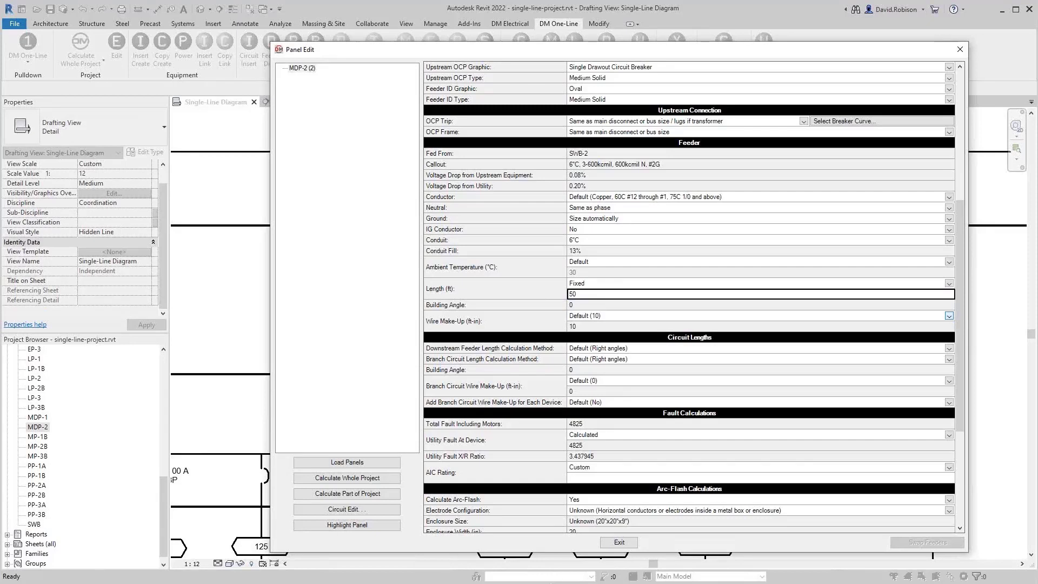
left_click(594, 283)
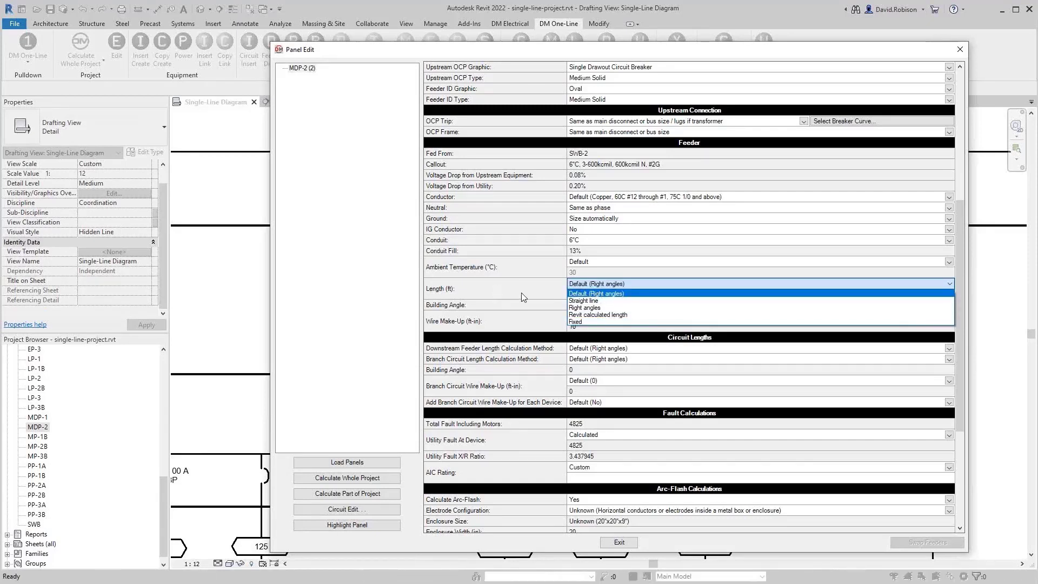
Step: Set the feeder's Wire Make-Up to Custom with a value of 100 ft
left_click(520, 322)
left_click(536, 324)
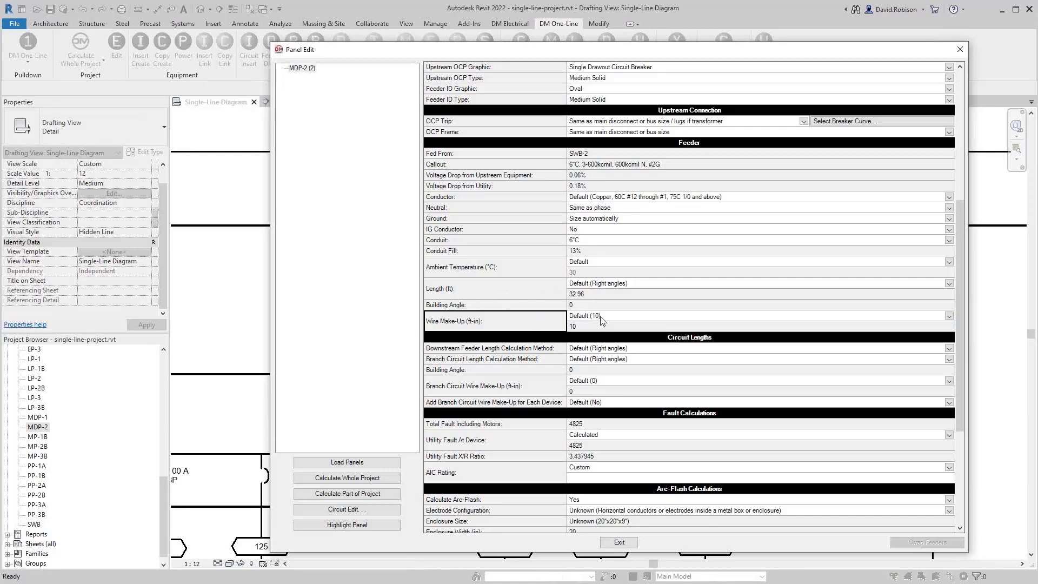
left_click(601, 318)
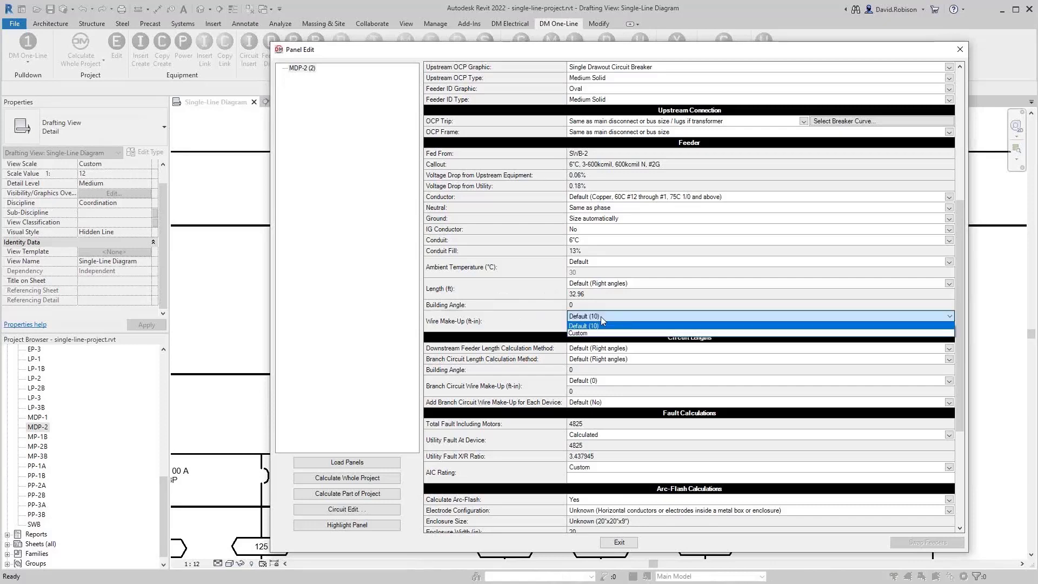
left_click(599, 333)
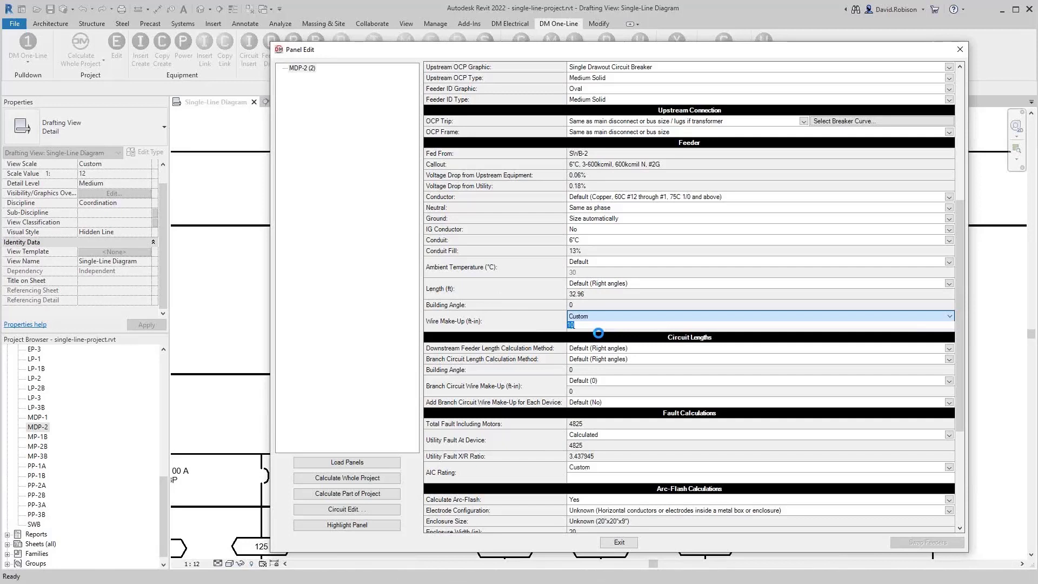
type("1000")
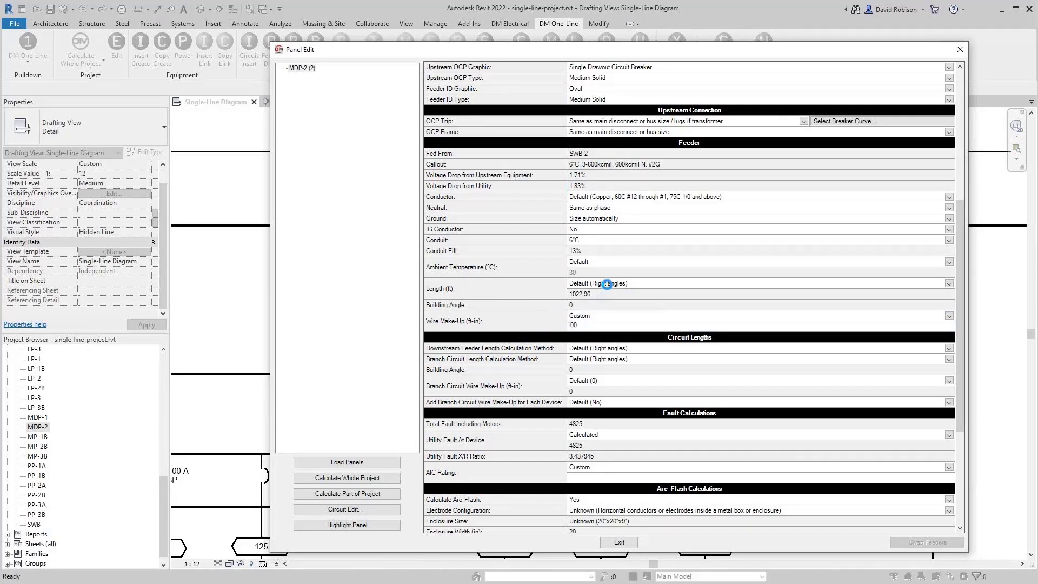
Step: Review the feeder's Length calculation methods and set the method to Right angles
left_click(613, 287)
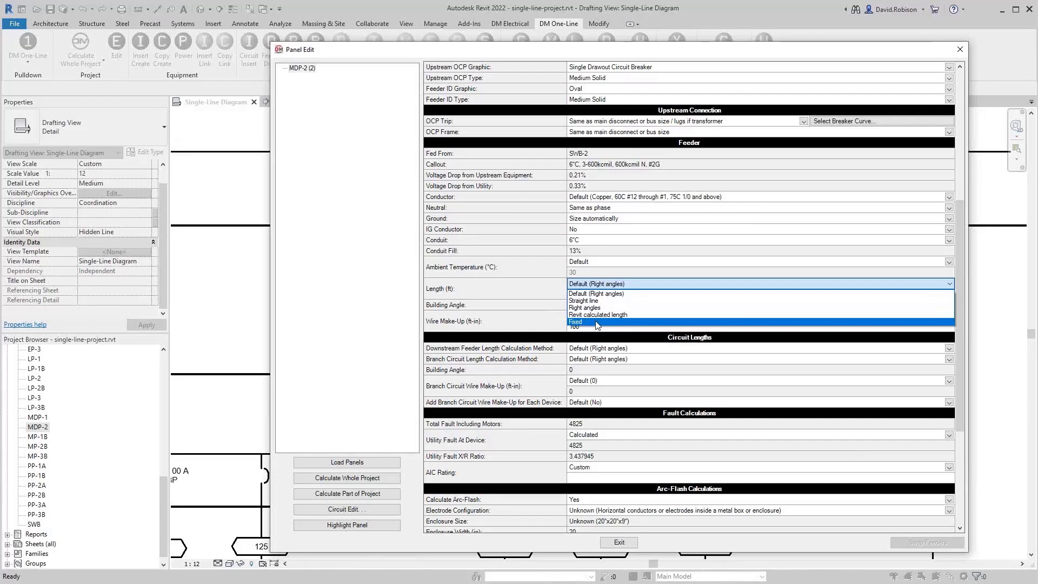
left_click(539, 294)
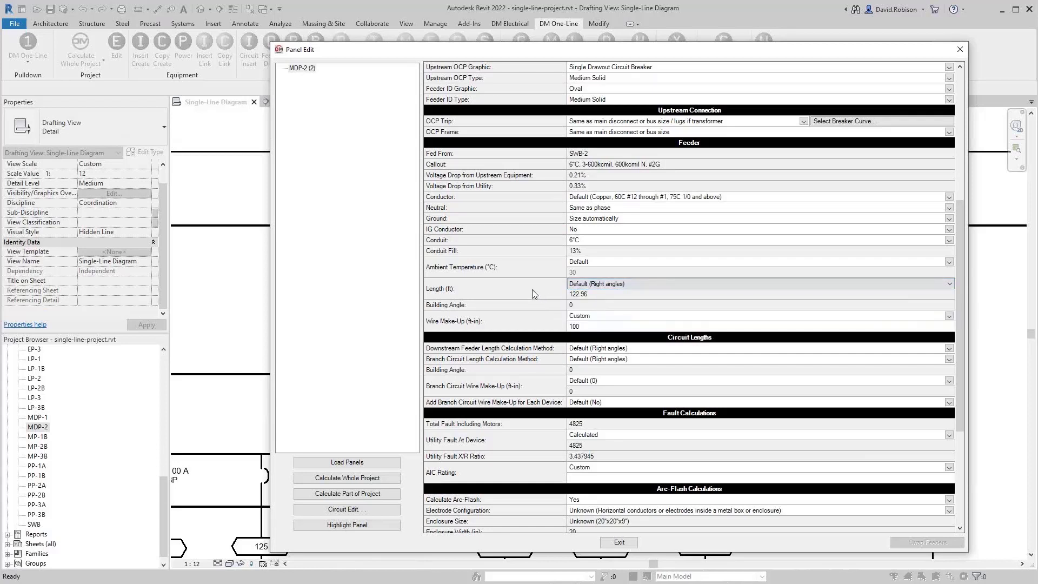
left_click(596, 283)
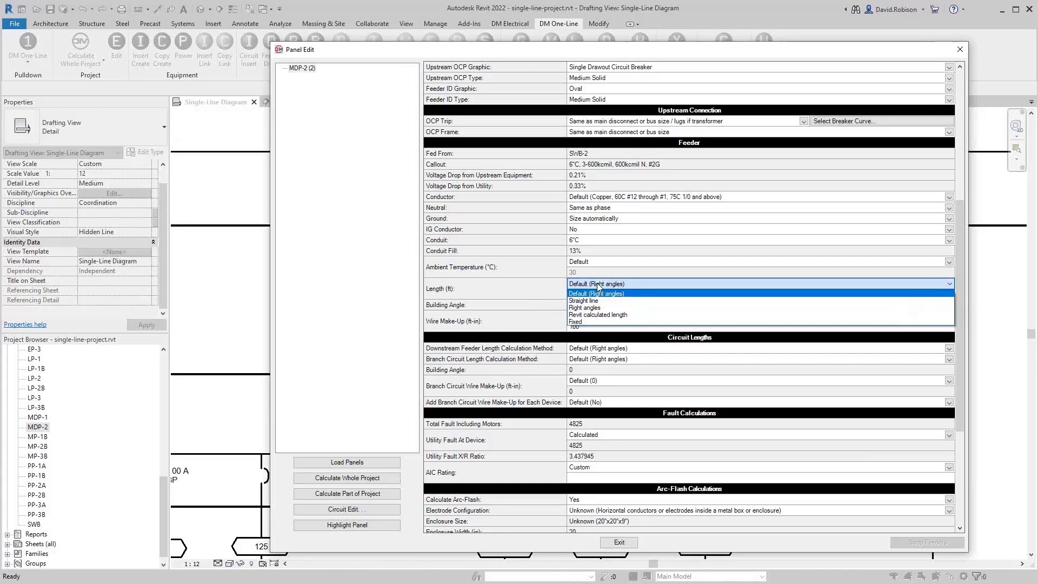
left_click(585, 307)
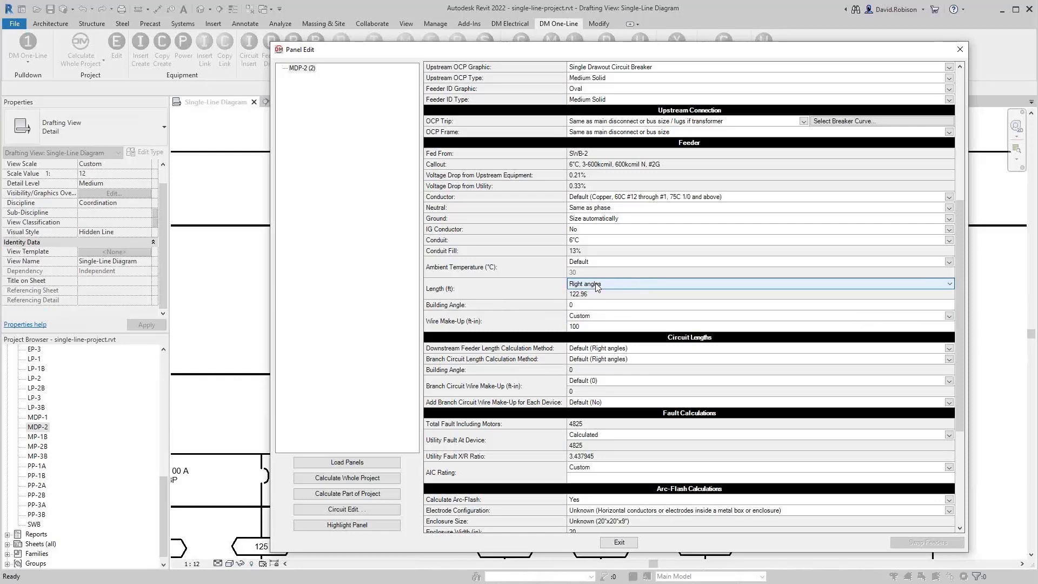
Step: Set the Building Angle of MDP-2's feeder to 30
left_click(590, 306)
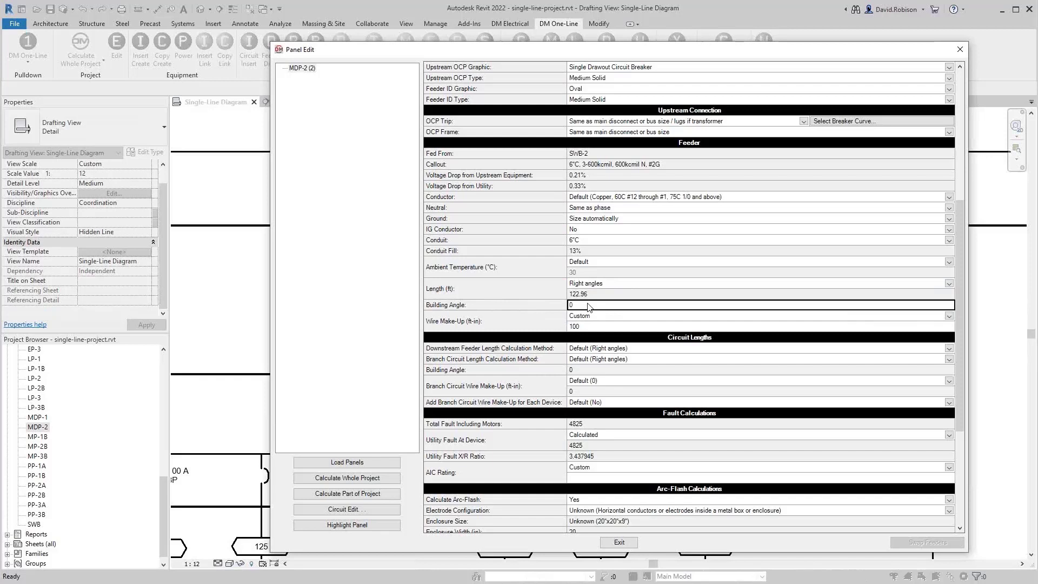
type("30")
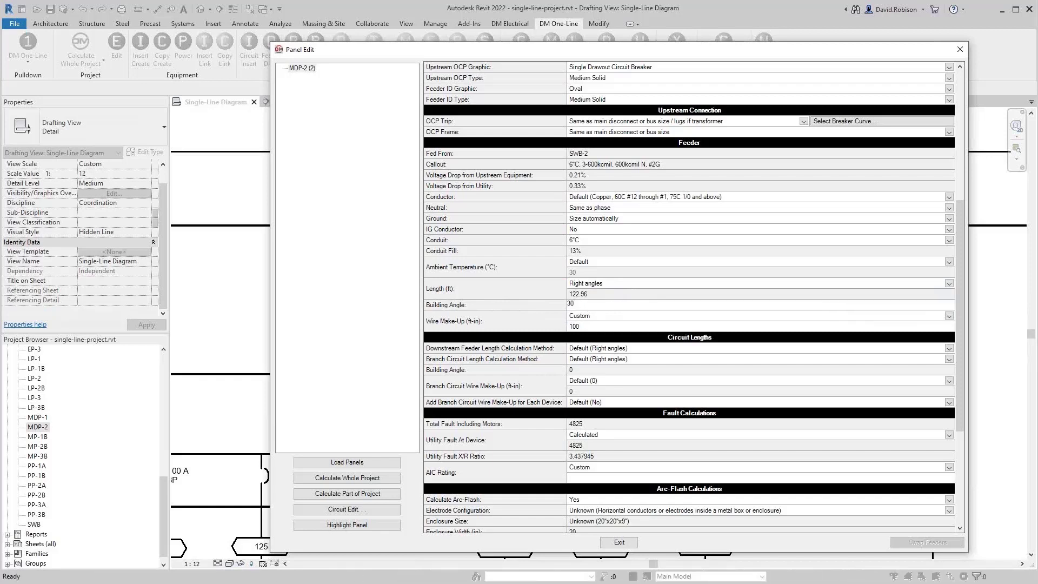
key("Return")
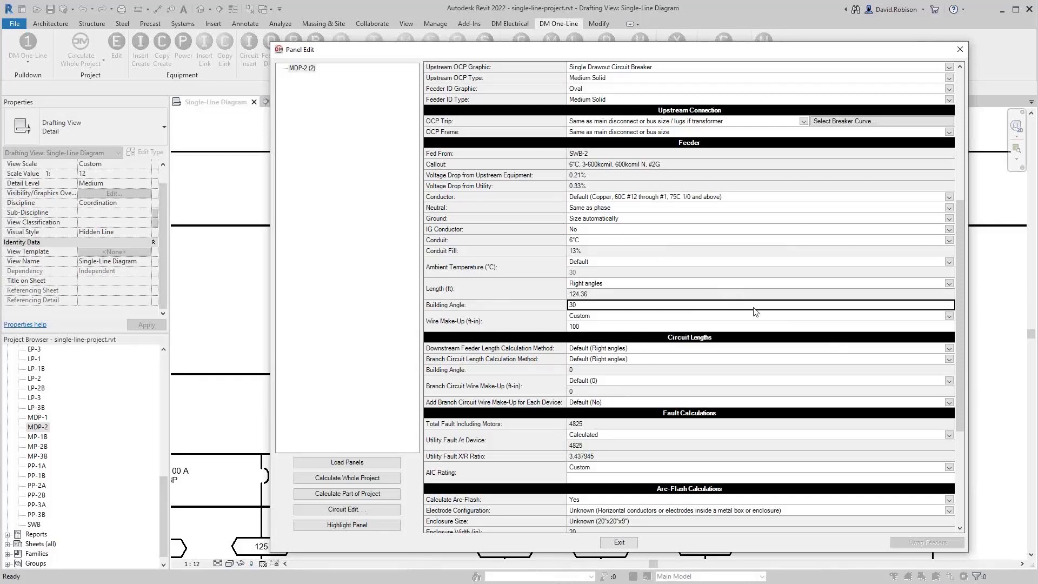
Step: Set both the Branch Circuit and Downstream Feeder Length Calculation Methods of MDP-2 to Straight line
left_click(505, 348)
scroll(549, 342, "down", 1)
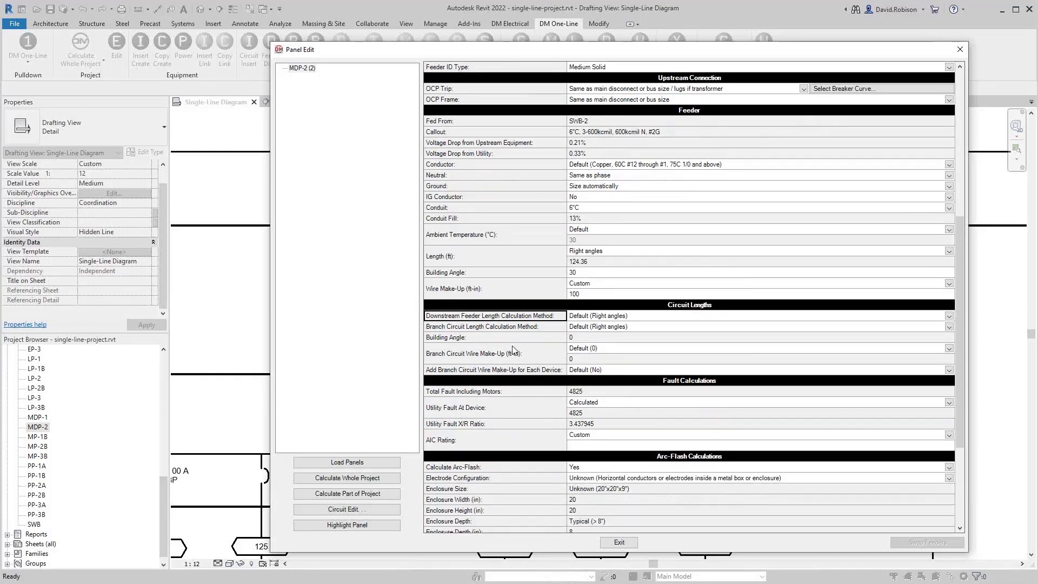
left_click(506, 258)
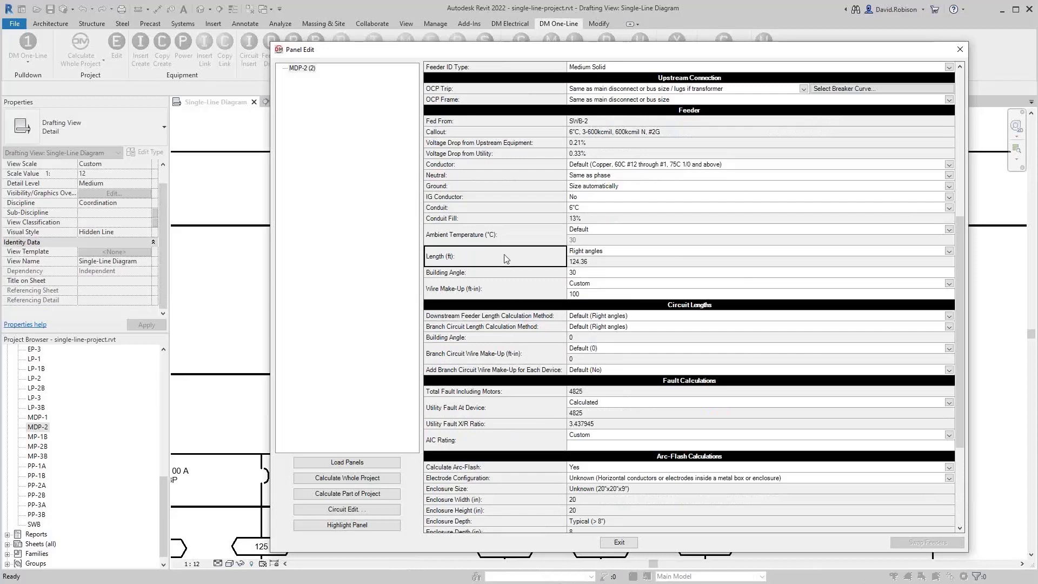
left_click(493, 320)
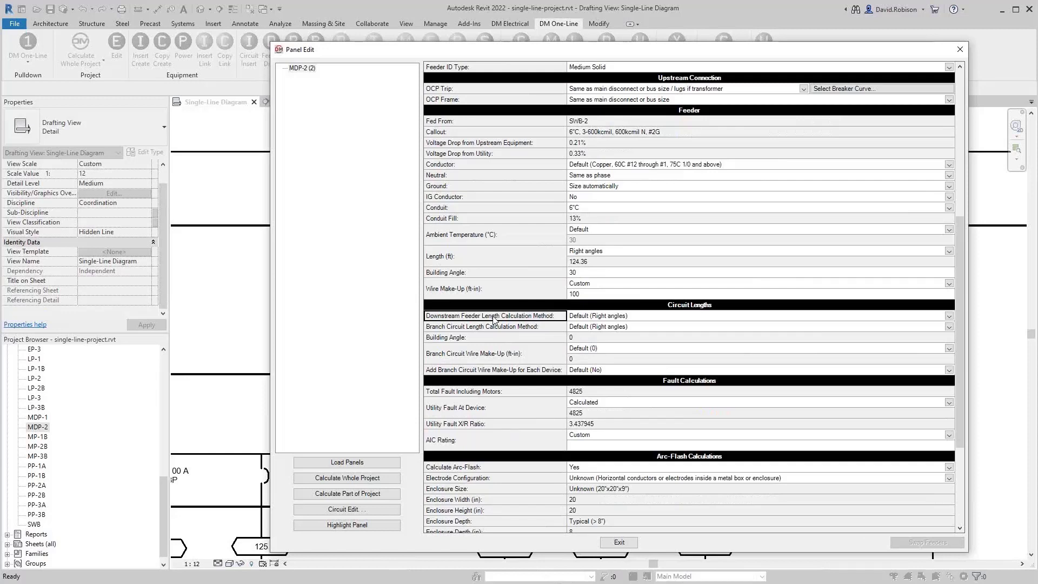
left_click(586, 327)
left_click(584, 344)
left_click(594, 315)
left_click(584, 333)
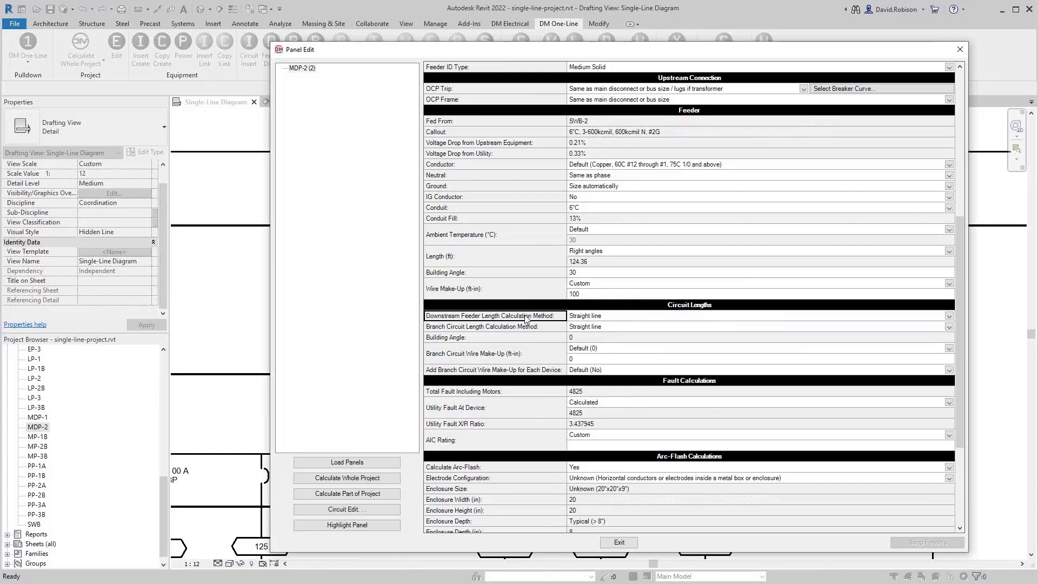
left_click(530, 359)
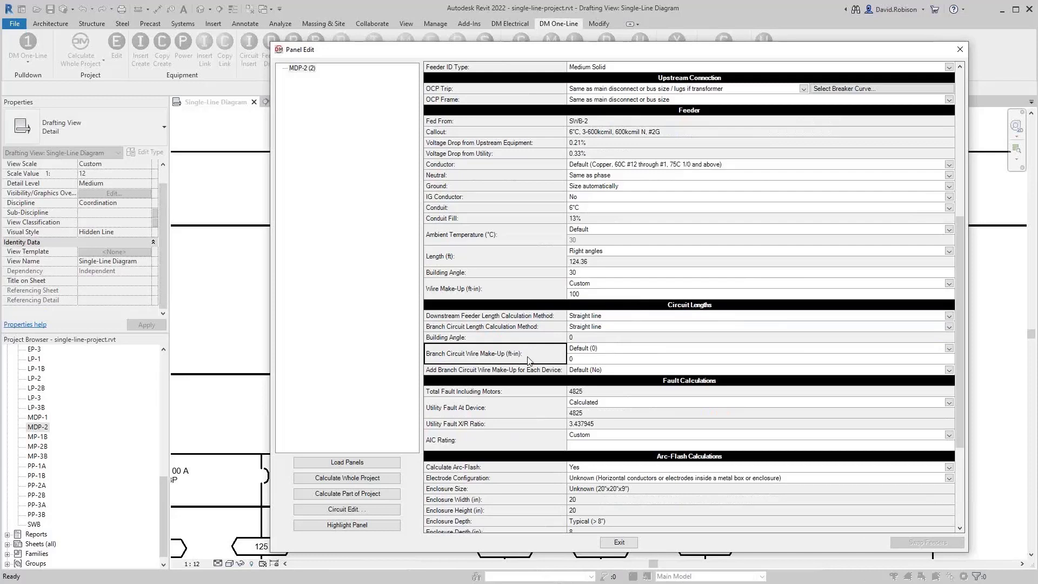
left_click(493, 371)
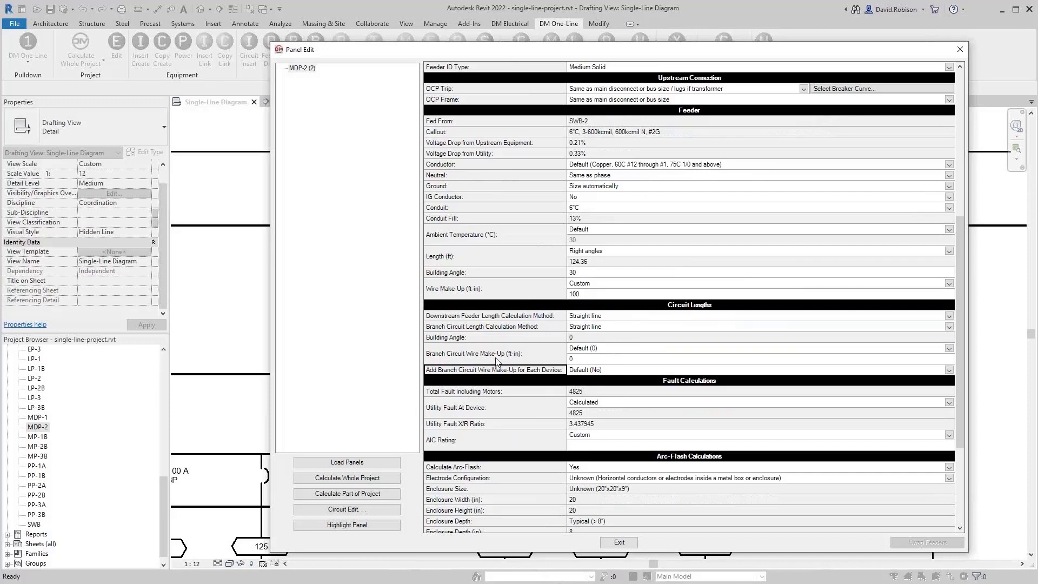
Step: Load all project panels and set T-SVC's Utility Fault At Device to Fixed with a value of 65000
left_click(495, 393)
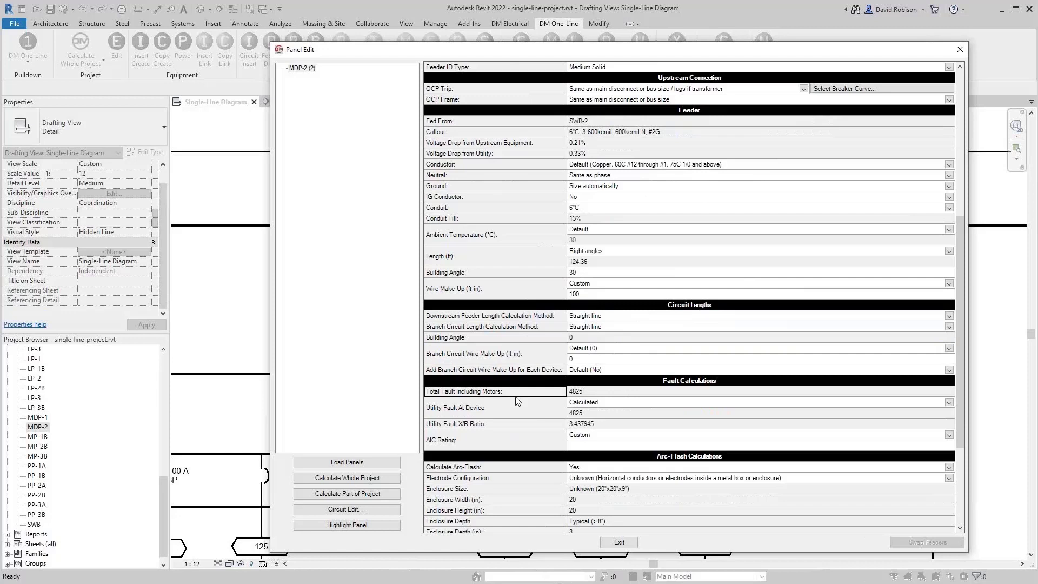
left_click(588, 393)
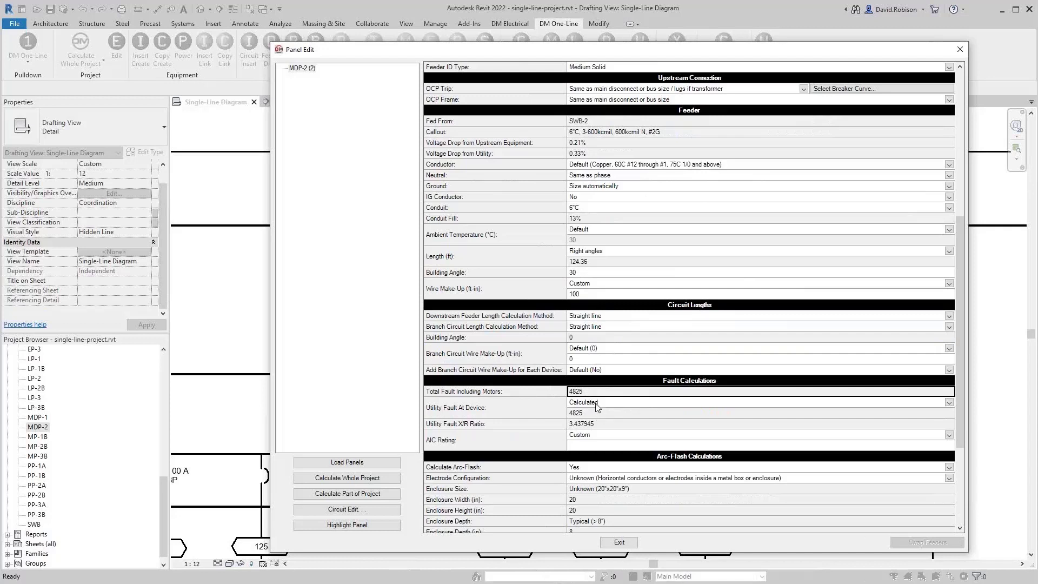
left_click(346, 462)
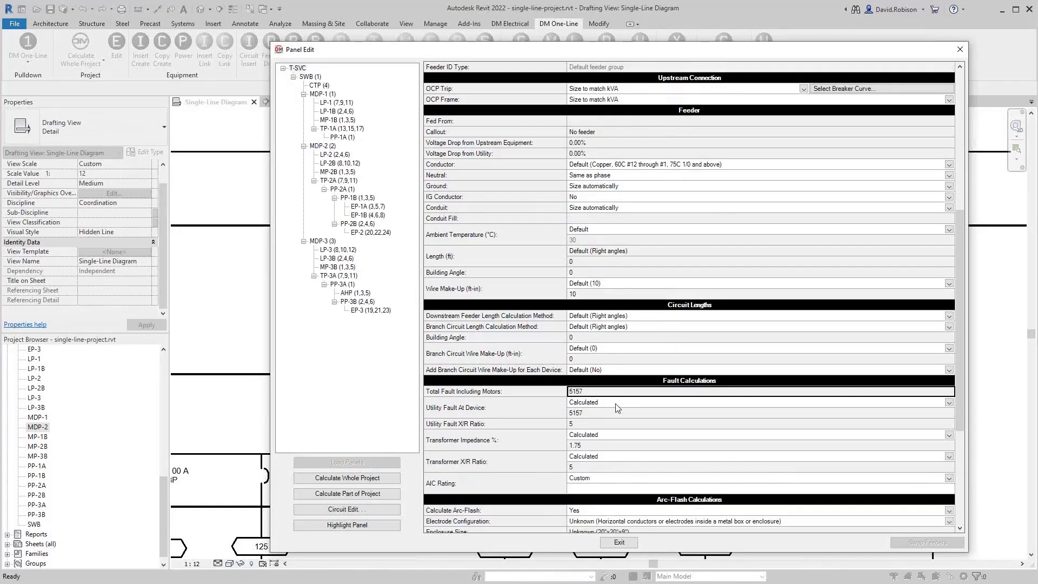
left_click(615, 403)
left_click(598, 420)
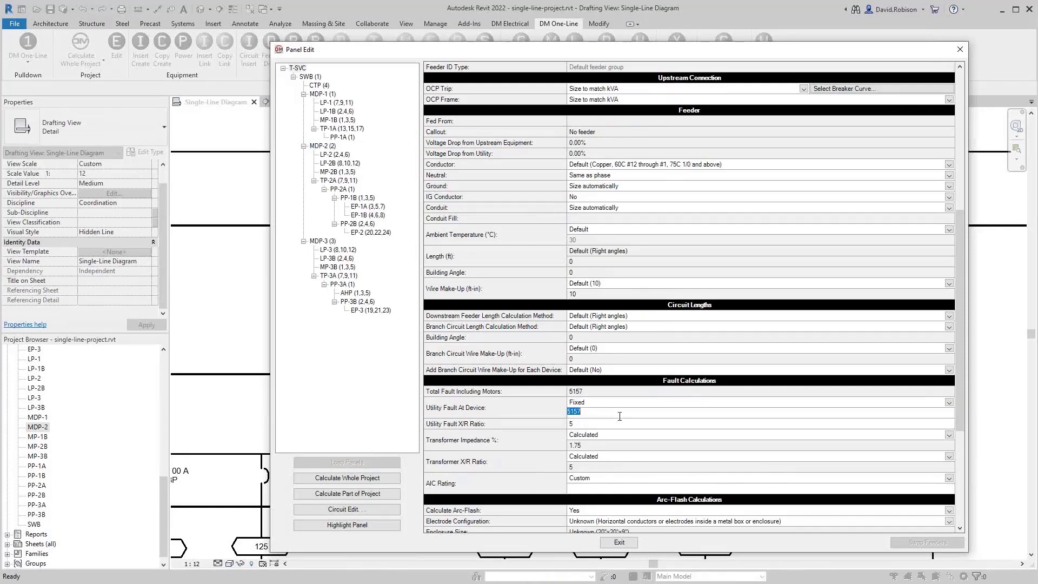
type("65000")
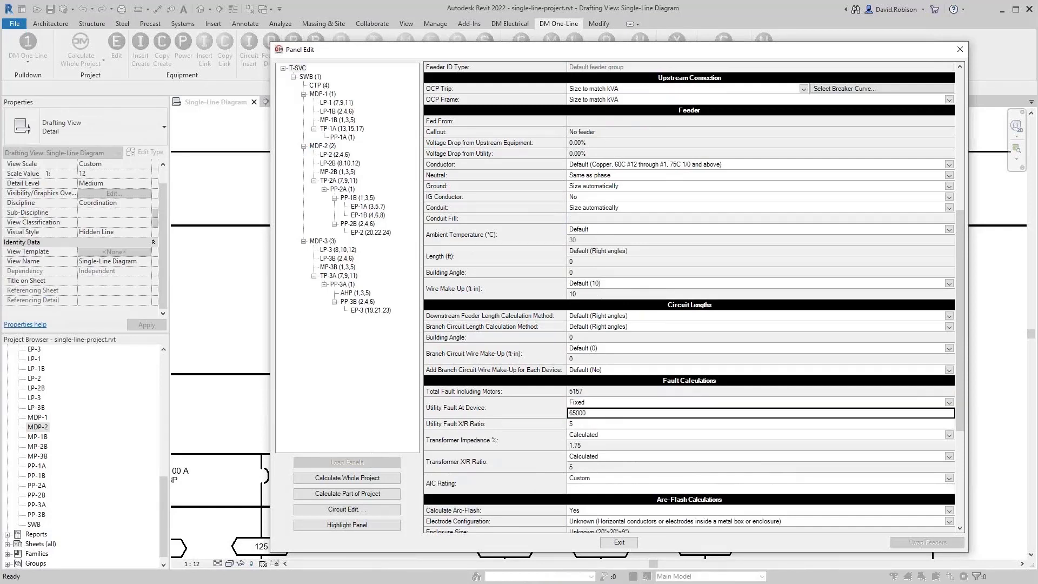
Step: Examine MDP-1's utility fault, X/R ratio and AIC Rating, and exit Panel Edit
left_click(325, 95)
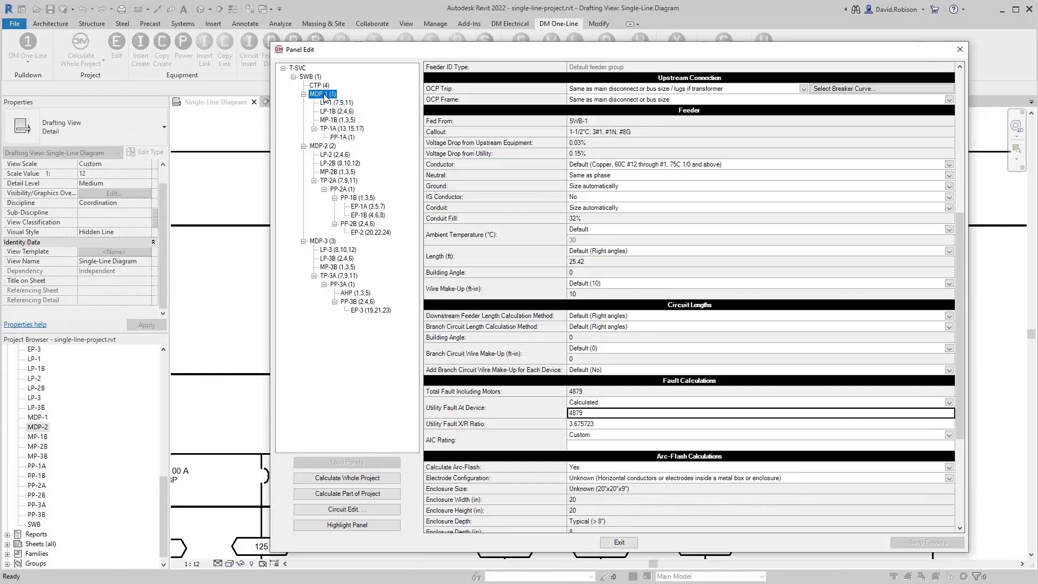
left_click(582, 415)
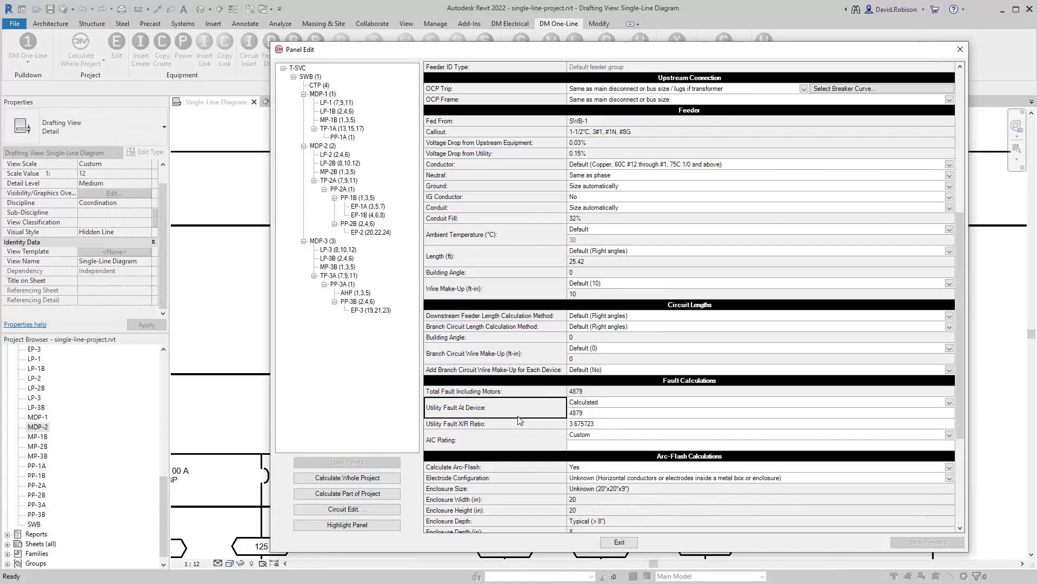
left_click(594, 424)
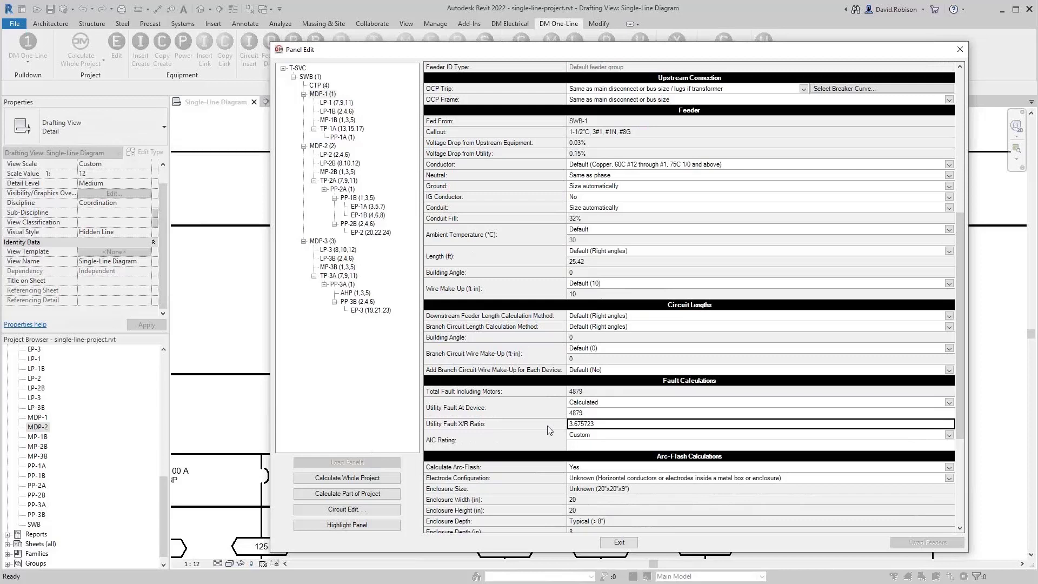
left_click(577, 441)
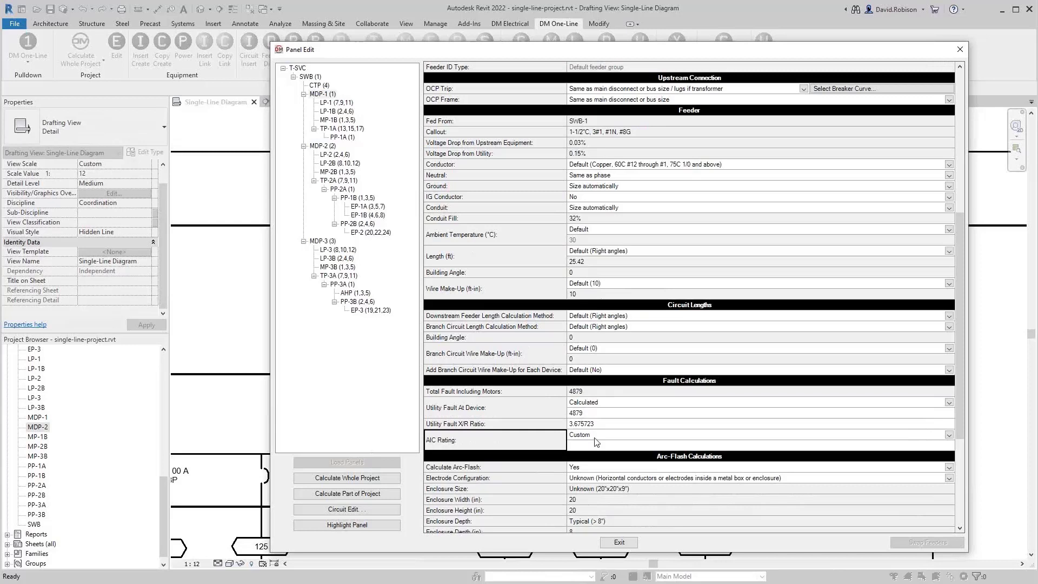
left_click(619, 542)
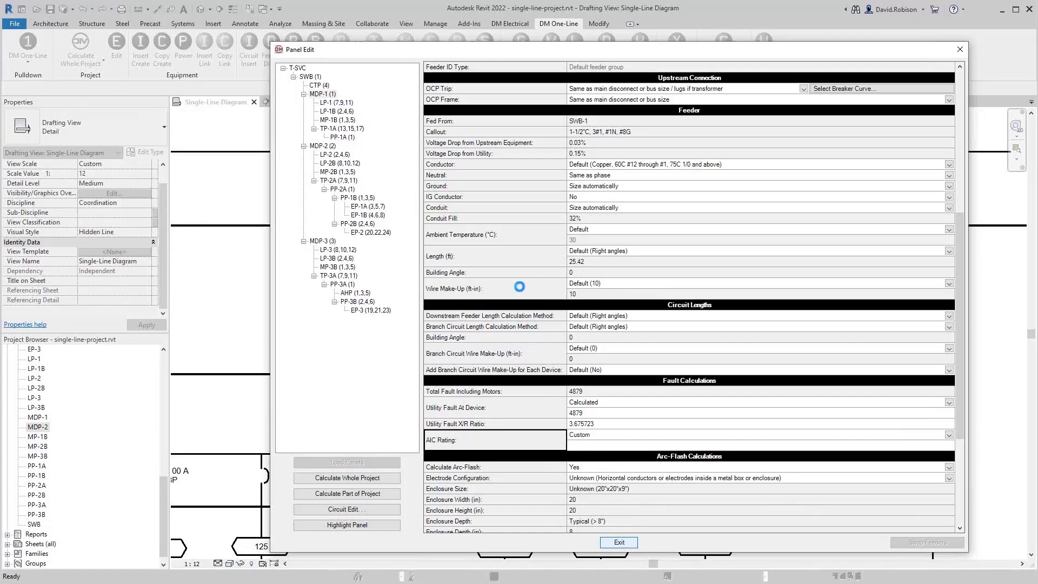
Step: Check MDP-2's Short Circuit Rating property in the section view, and set the panel's AIC Rating to 20,000 in Panel Edit
scroll(69, 259, "down", 3)
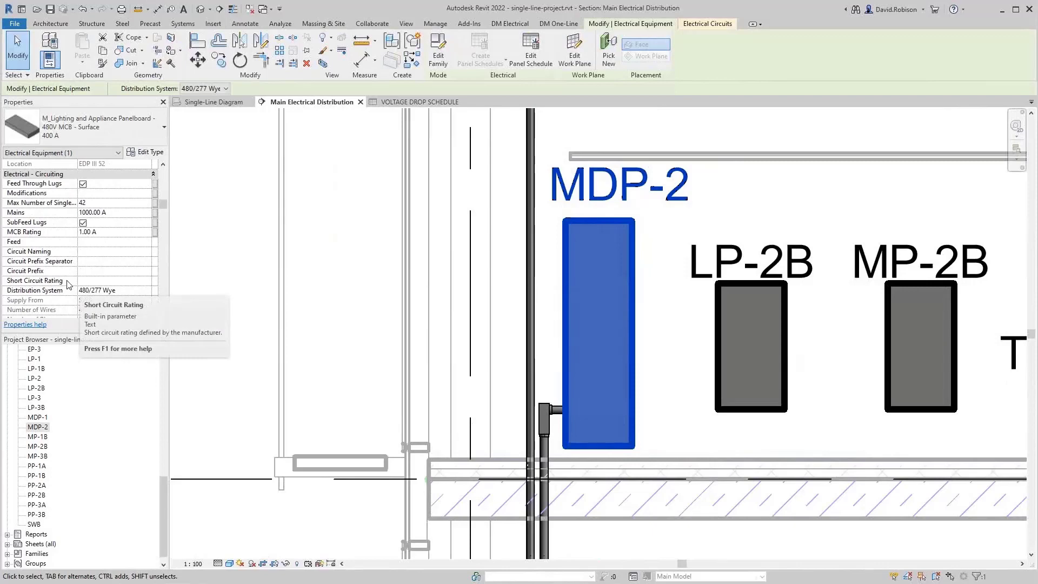
left_click(509, 24)
left_click(115, 49)
scroll(543, 353, "down", 5)
scroll(542, 348, "down", 1)
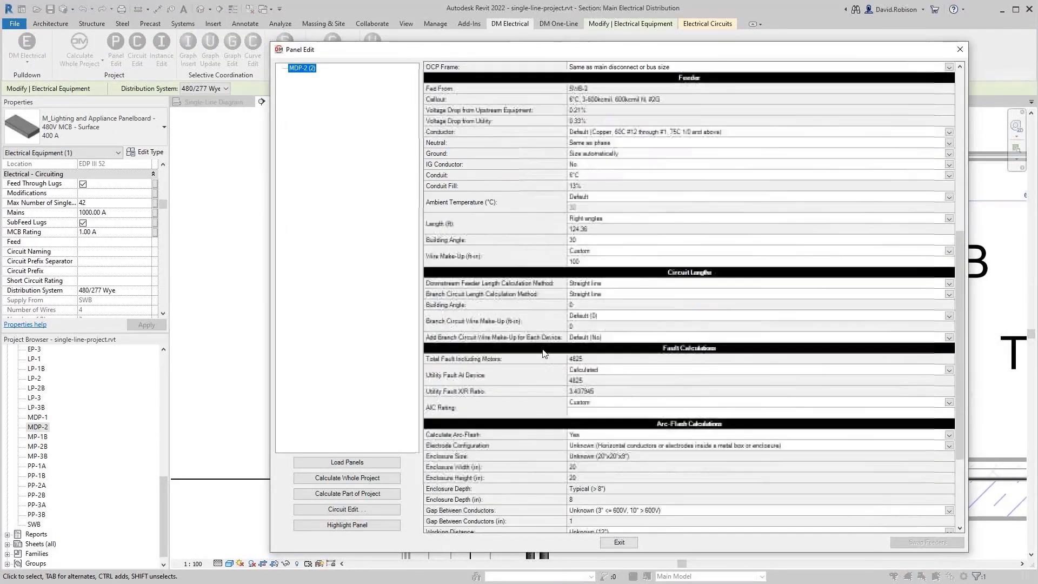
left_click(603, 414)
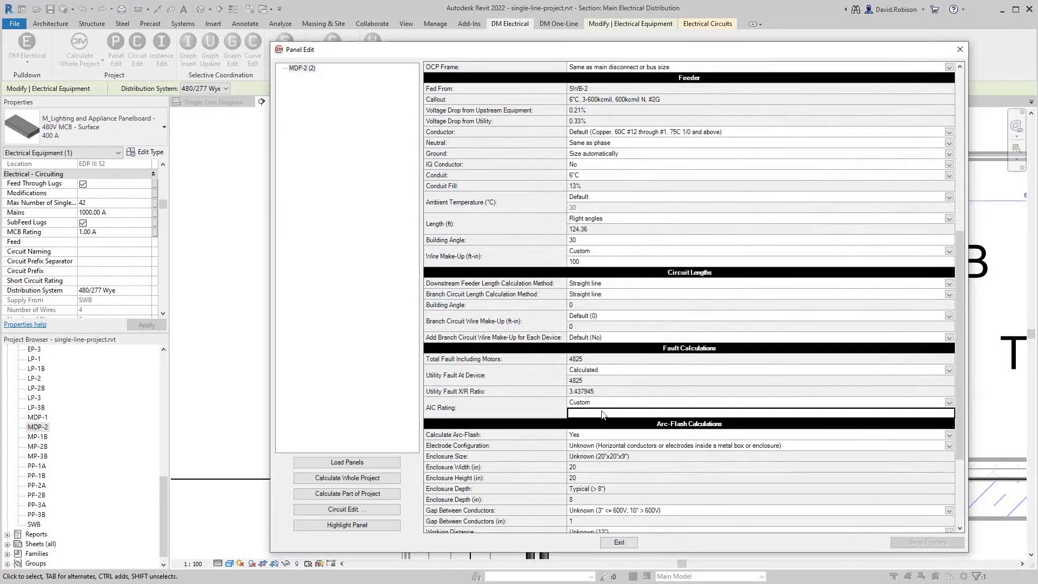
left_click(605, 403)
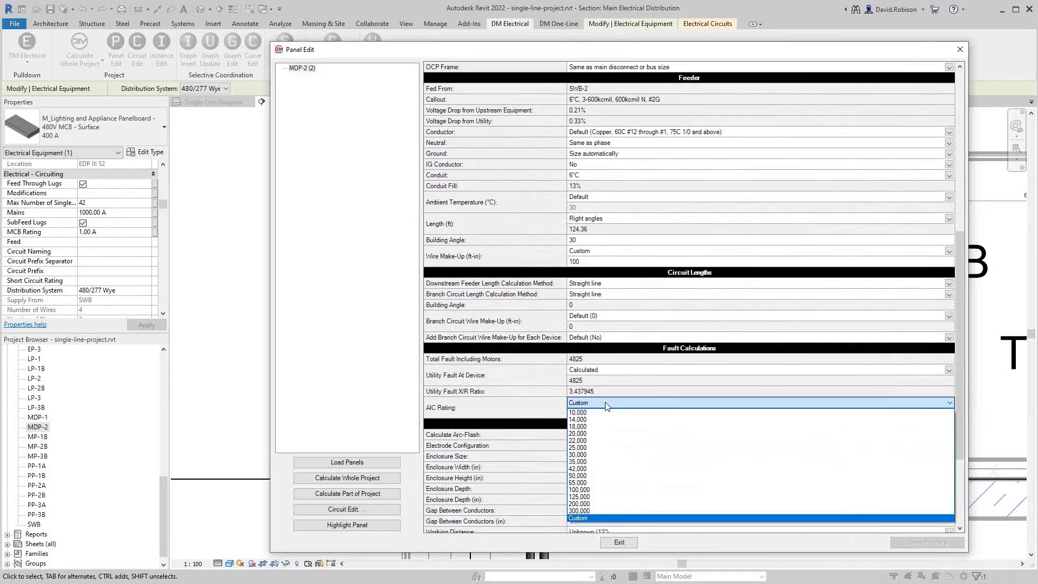
left_click(587, 433)
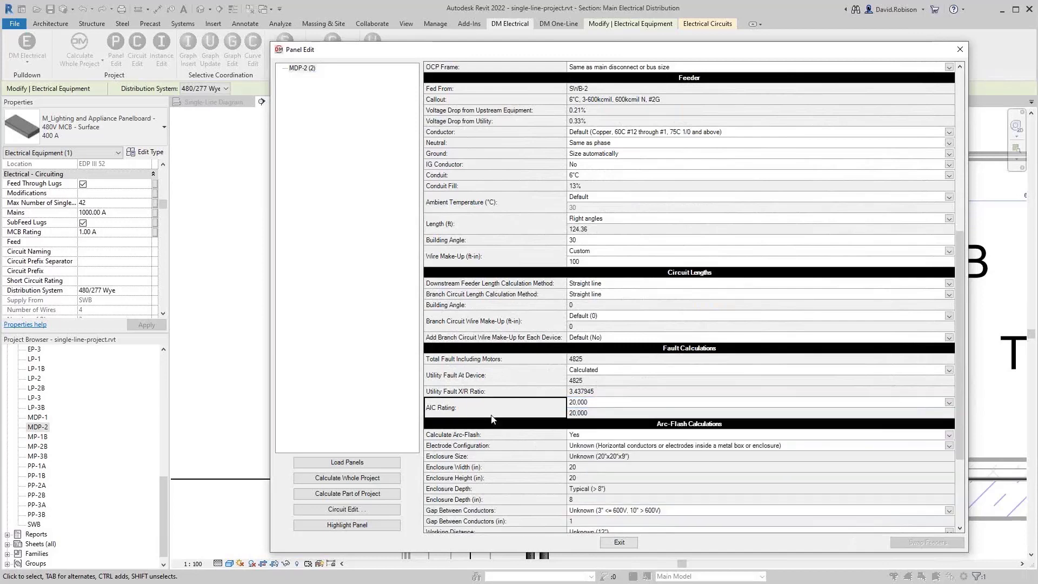
Step: Examine MDP-2's arc-flash settings and the Design Master web article illustrating the VCB, VCBB, HCB, VOA and HOA electrode configurations
scroll(483, 451, "down", 4)
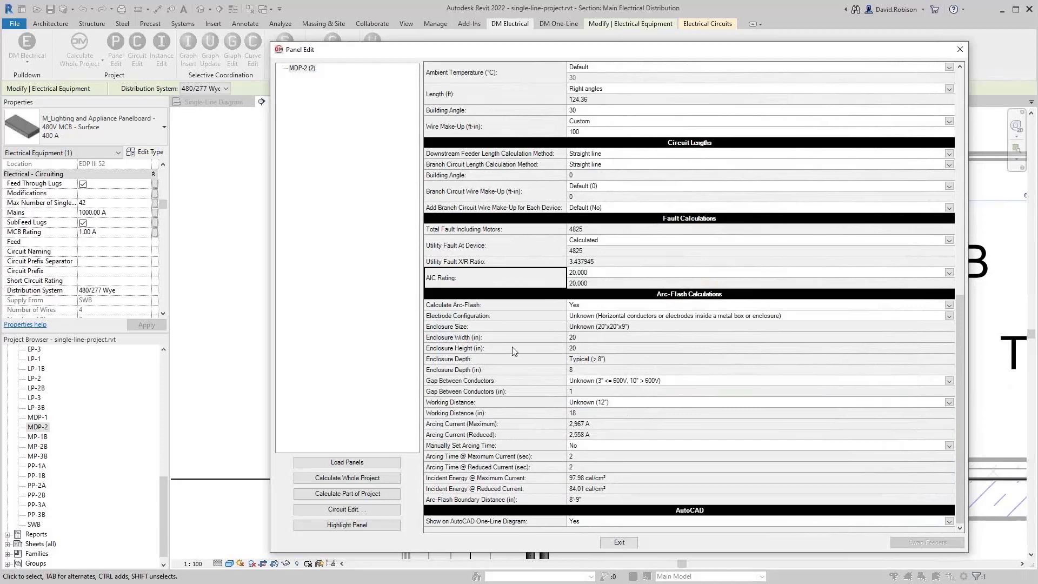
left_click(596, 250)
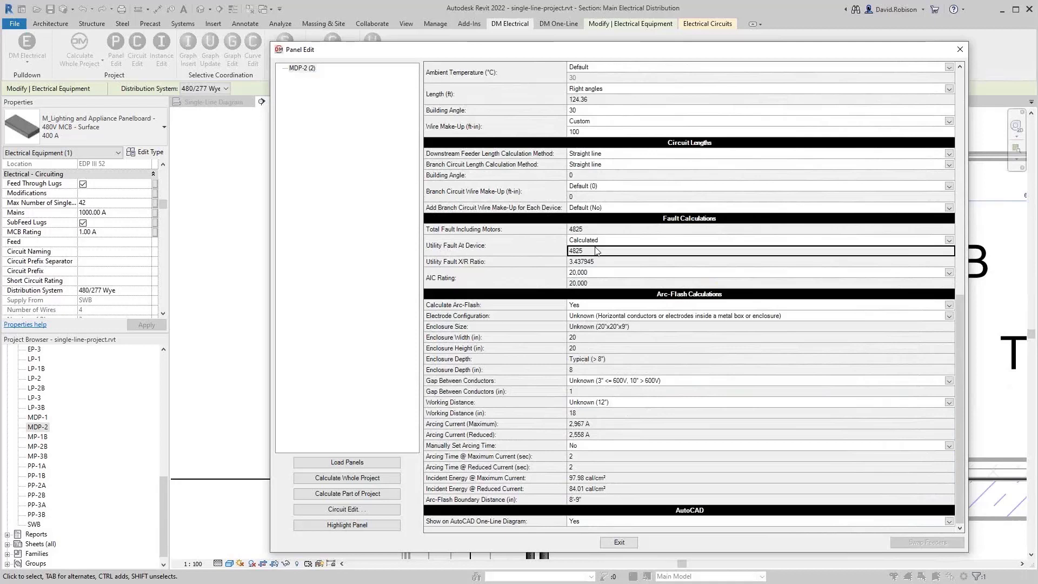
left_click(506, 319)
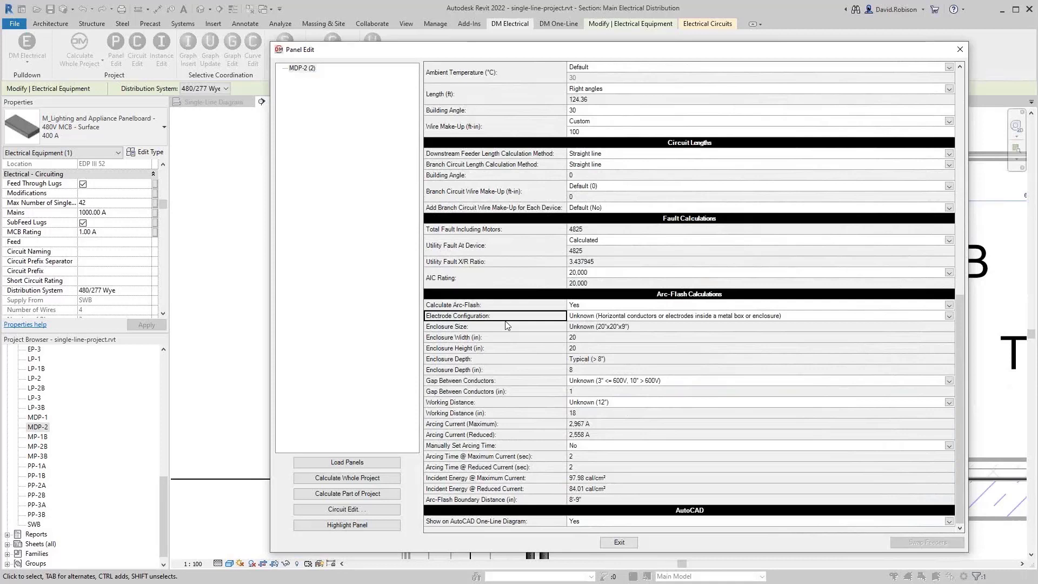
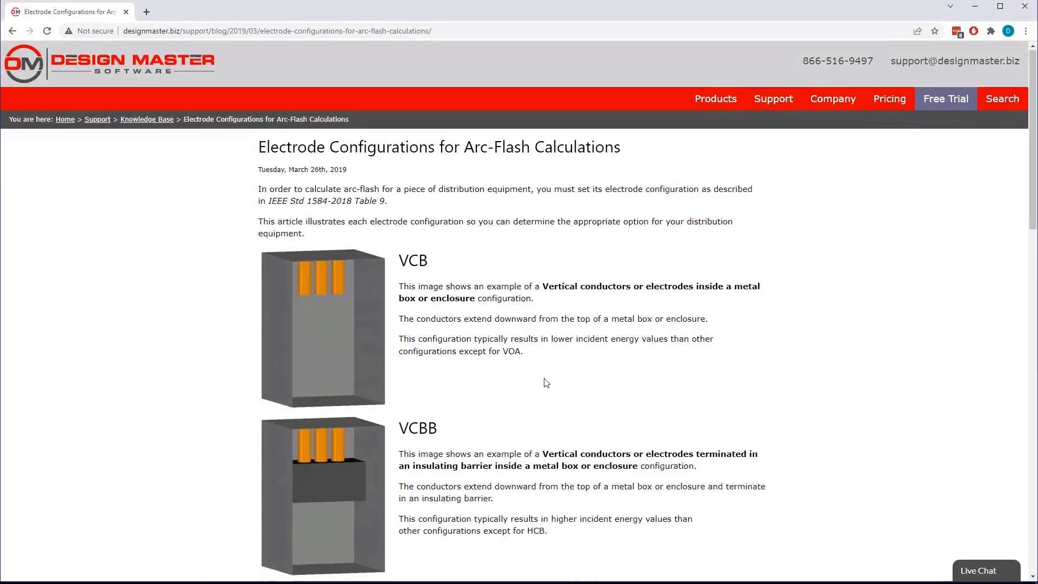
scroll(546, 381, "down", 3)
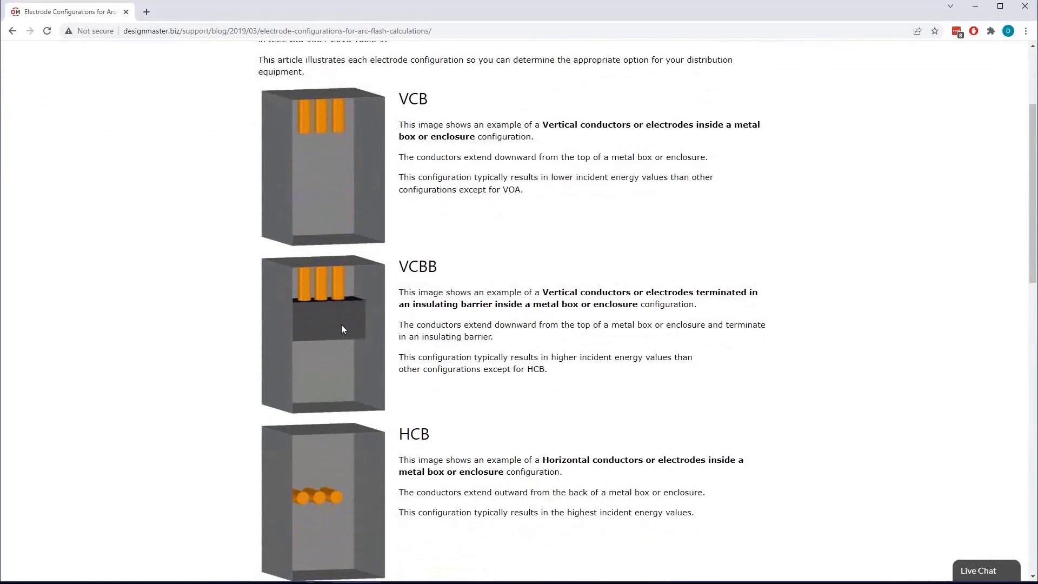
scroll(346, 360, "down", 3)
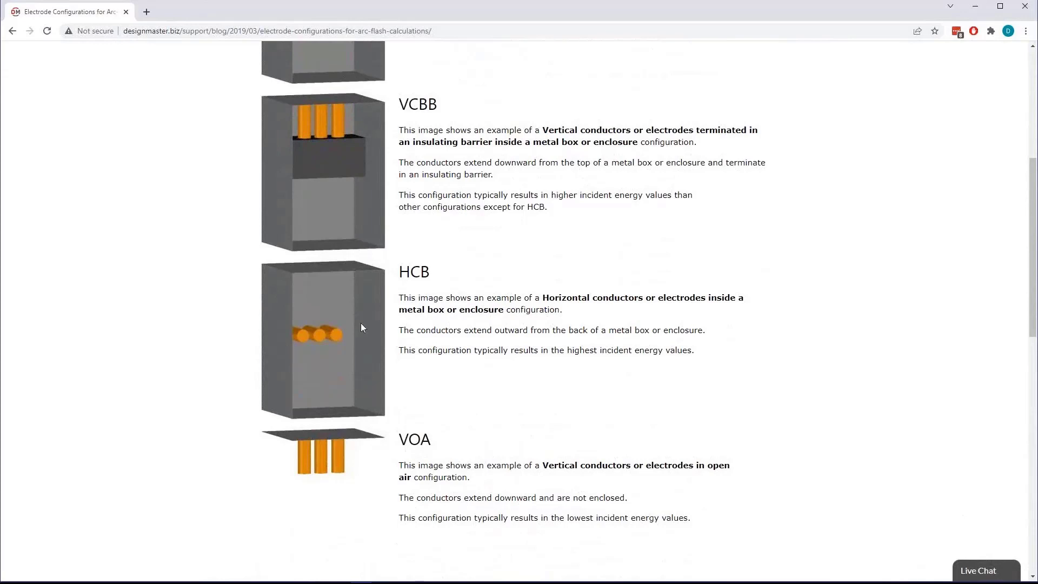
scroll(376, 336, "down", 4)
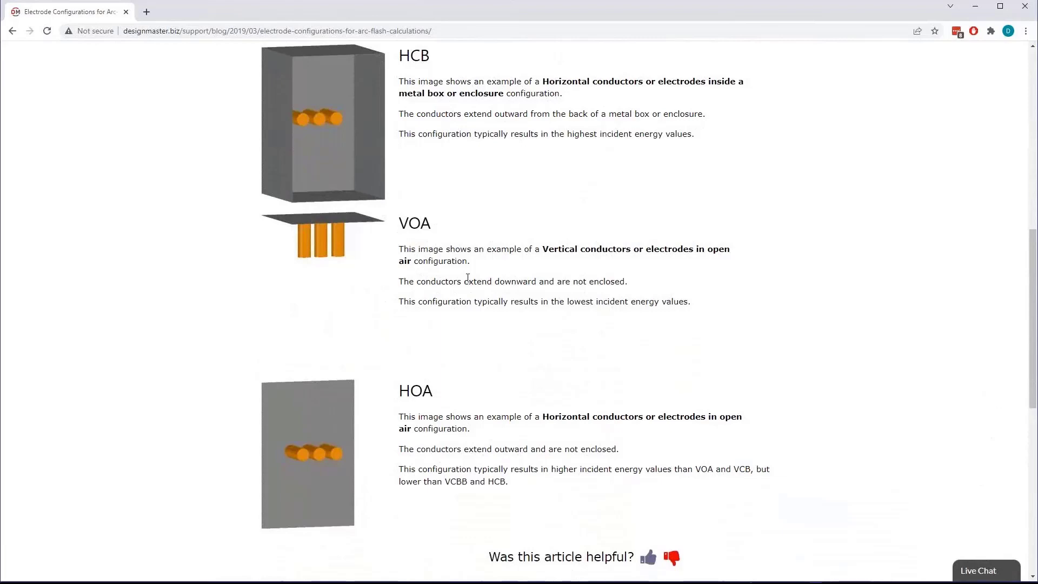
scroll(469, 277, "up", 6)
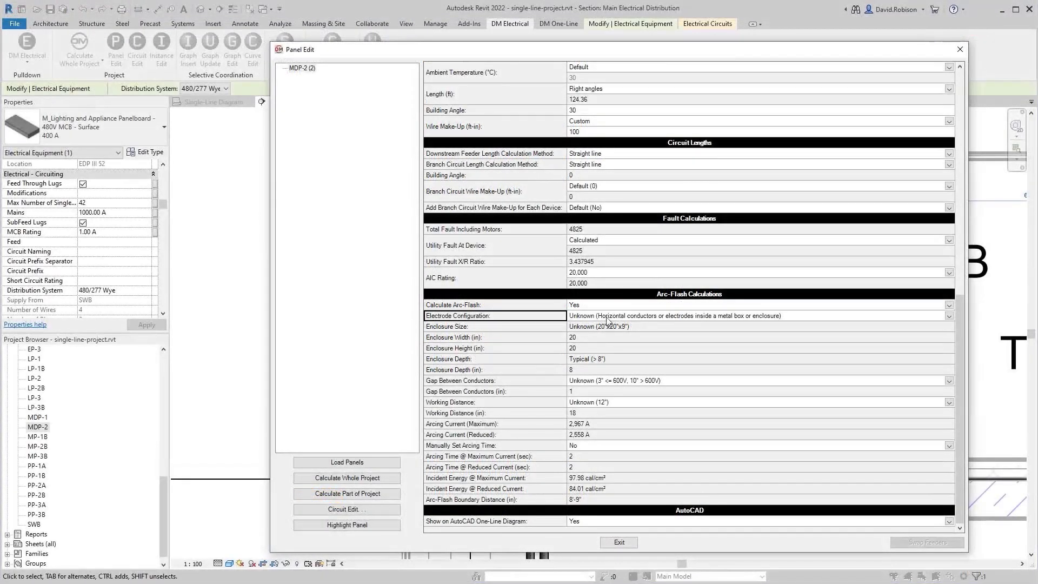
Step: Set MDP-2's arc-flash Electrode Configuration to Vertical conductors or electrodes inside a metal box or enclosure
left_click(645, 316)
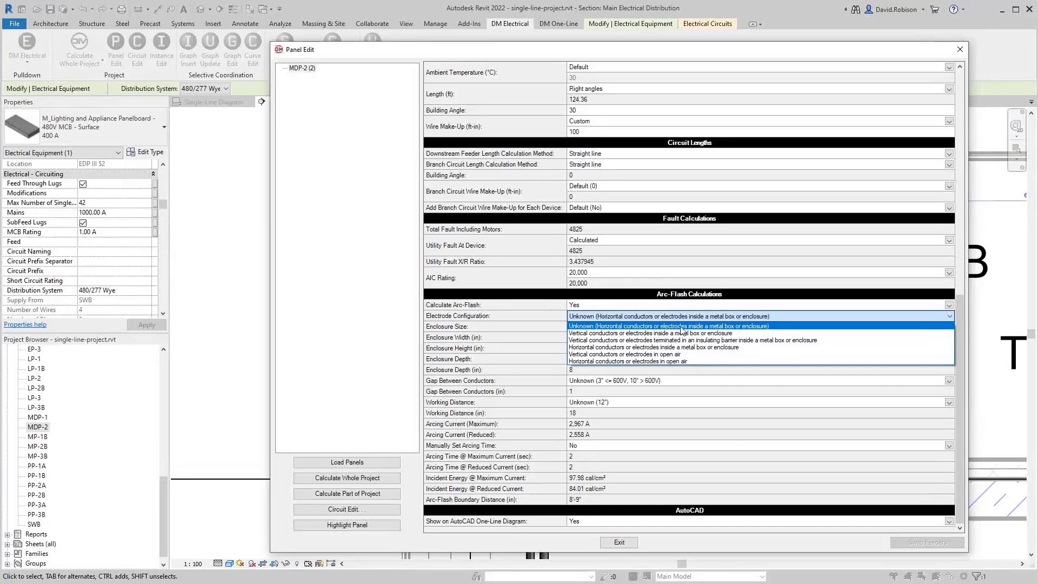
left_click(749, 326)
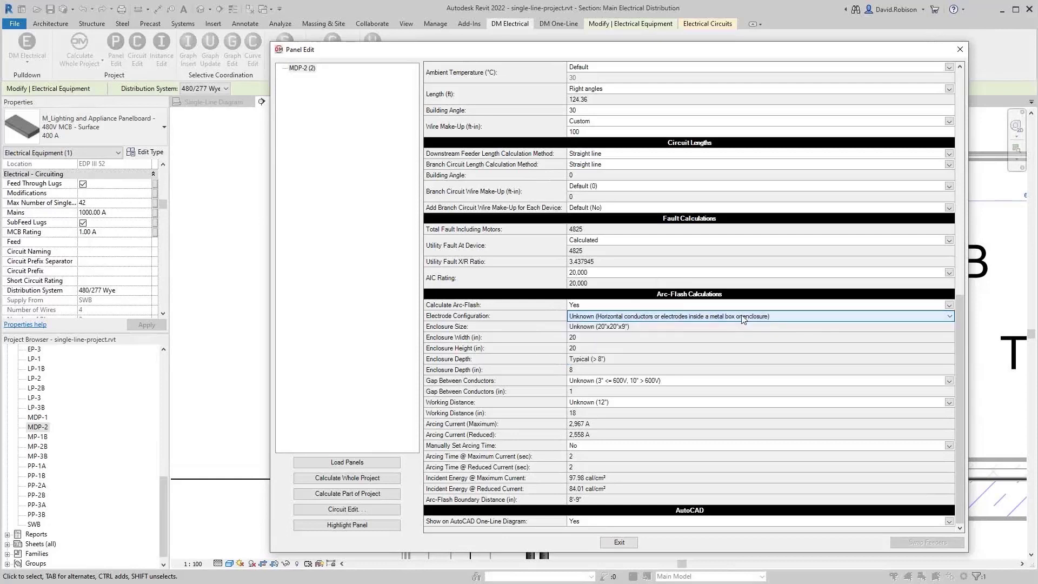
left_click(631, 317)
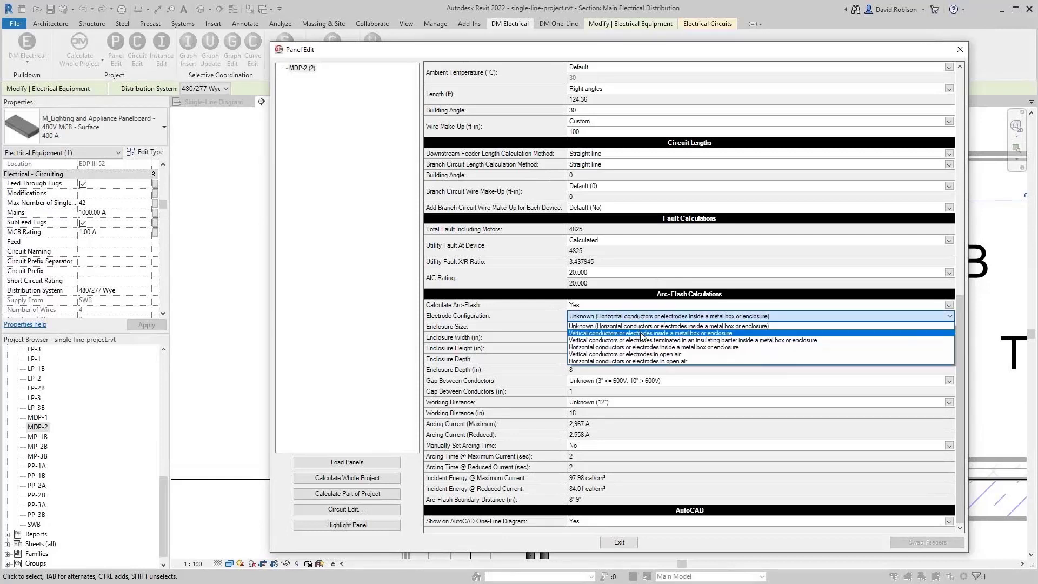
left_click(649, 334)
left_click(531, 339)
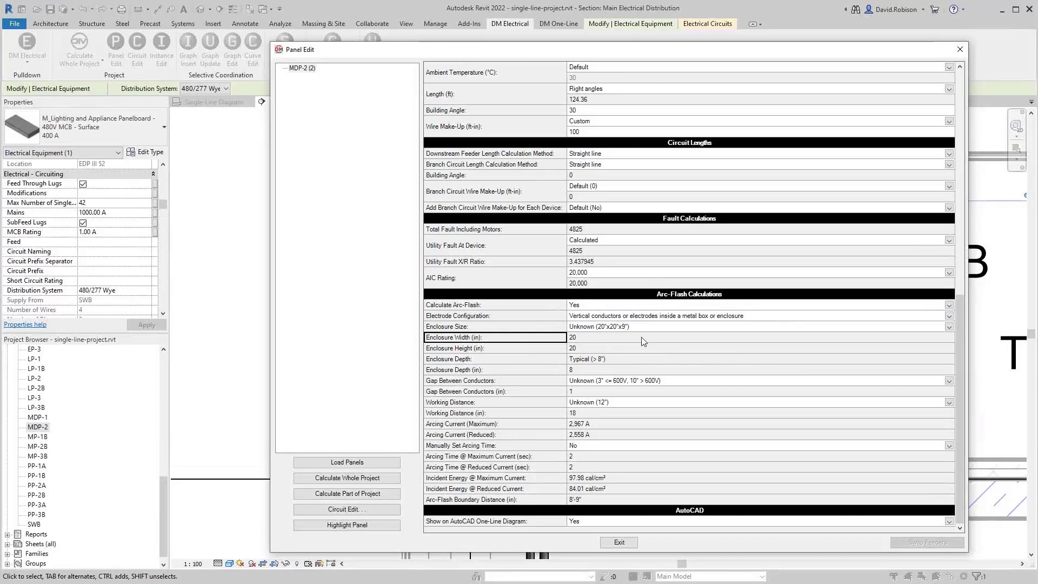
Step: Examine MDP-2's Gap Between Conductors and the available Working Distance options
left_click(516, 381)
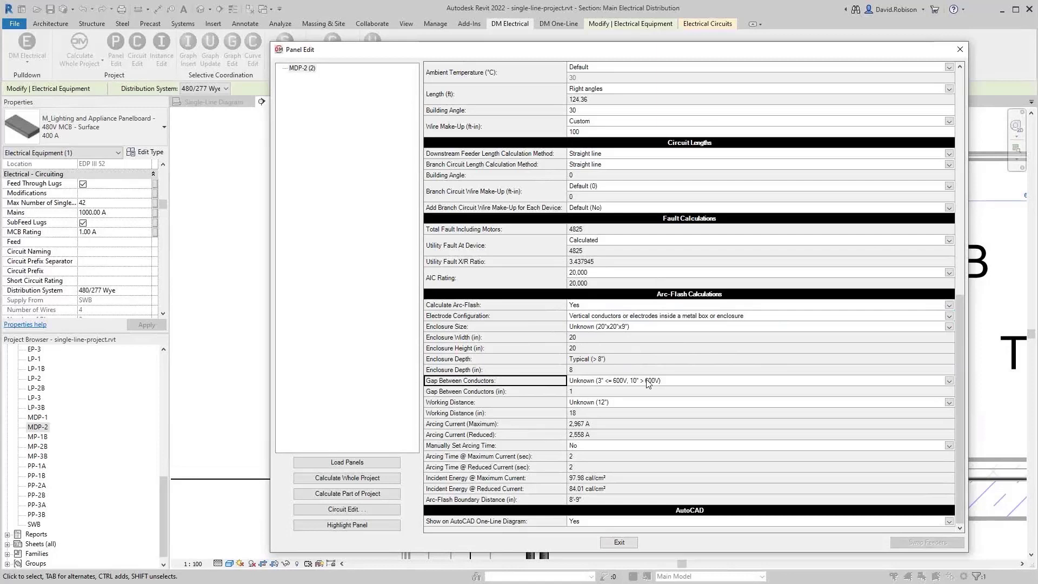
left_click(650, 381)
left_click(514, 383)
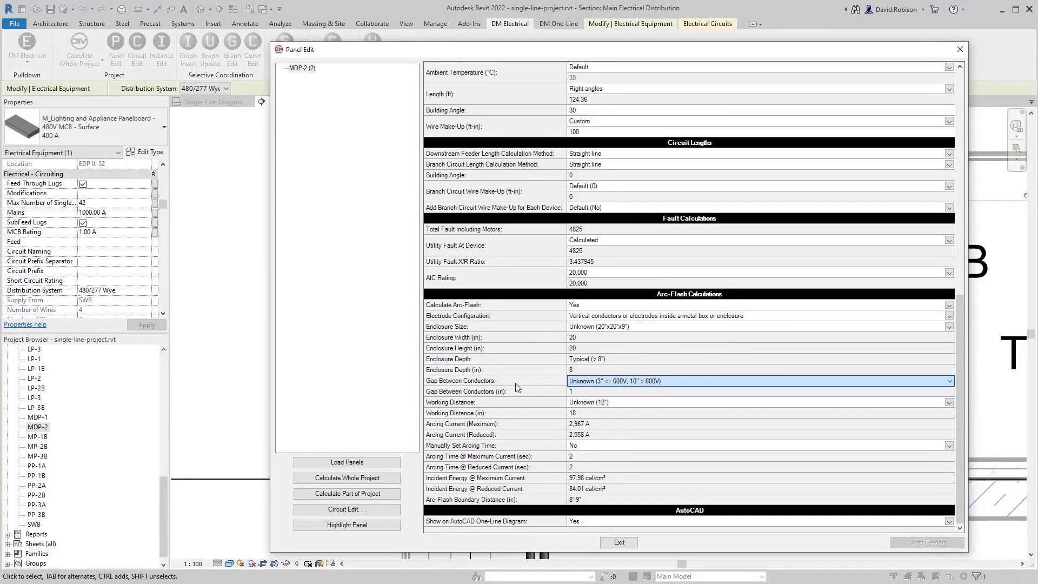
left_click(529, 403)
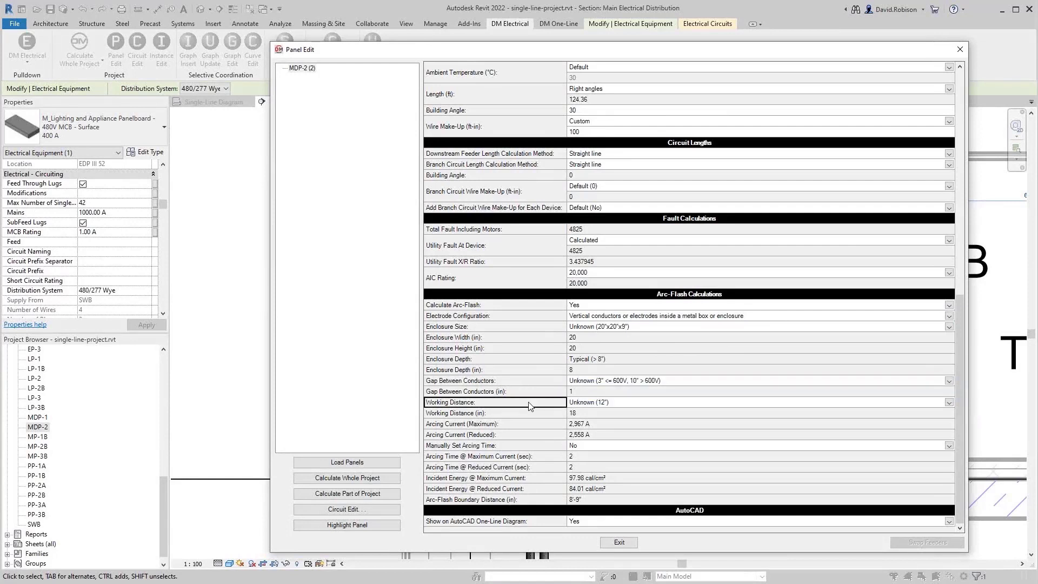
left_click(618, 402)
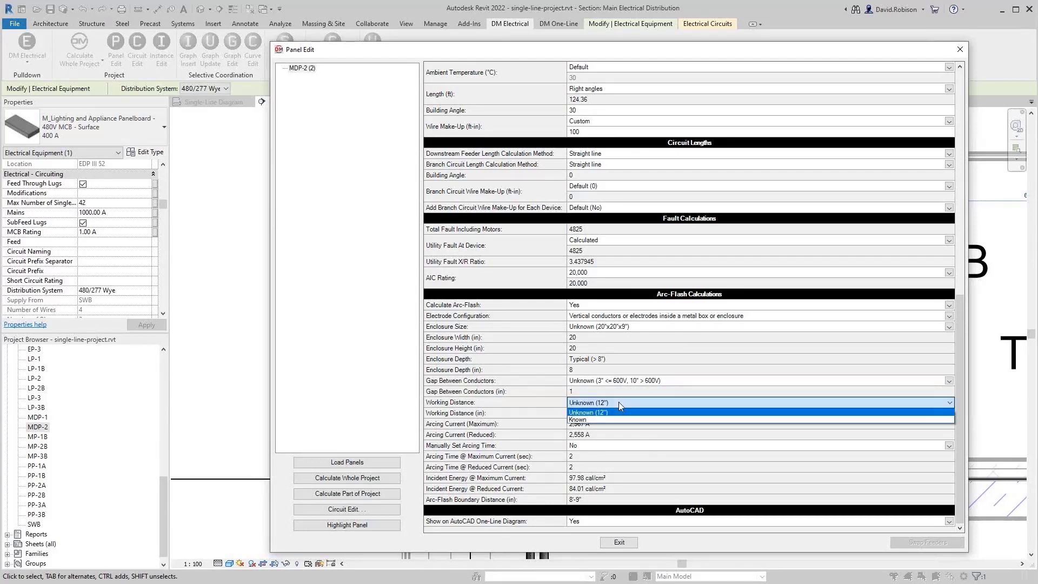
left_click(532, 406)
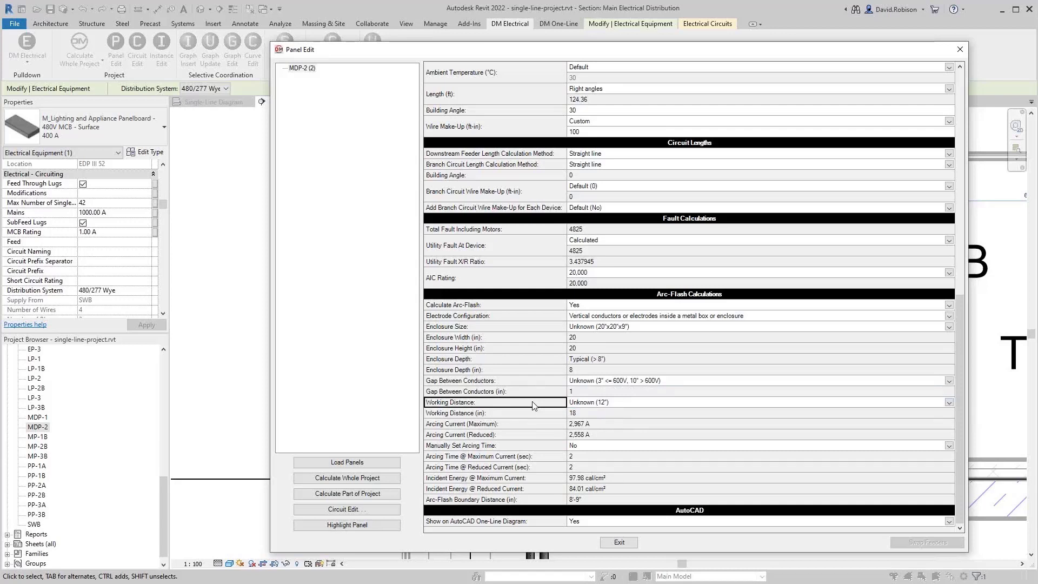
left_click(525, 414)
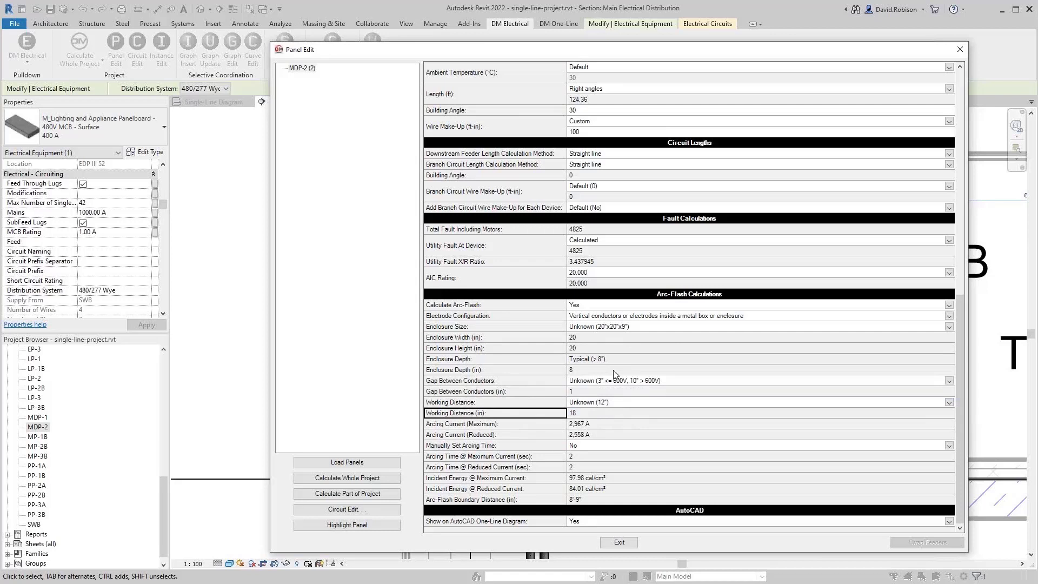
Step: Examine MDP-2's maximum and reduced arcing currents, its arcing times, and the breaker curve settings in its disconnect and upstream connection
left_click(599, 425)
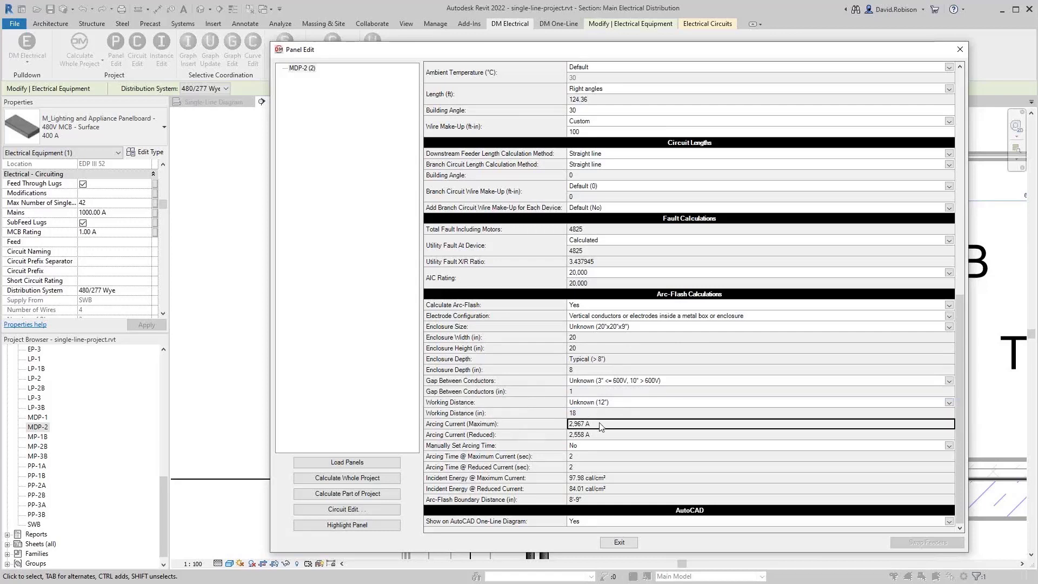
left_click(597, 432)
key("Up")
left_click(589, 458)
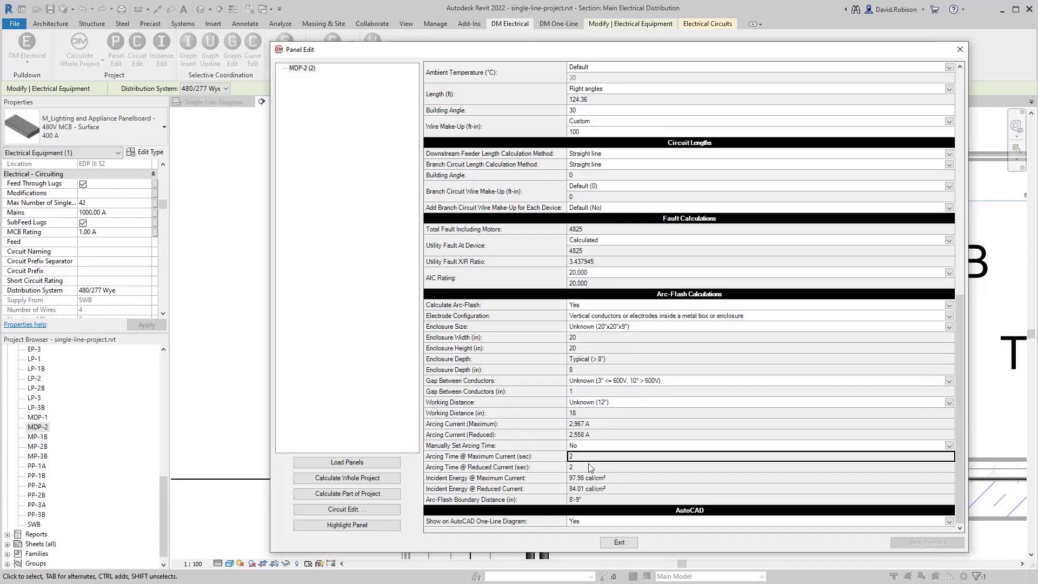
scroll(589, 467, "up", 12)
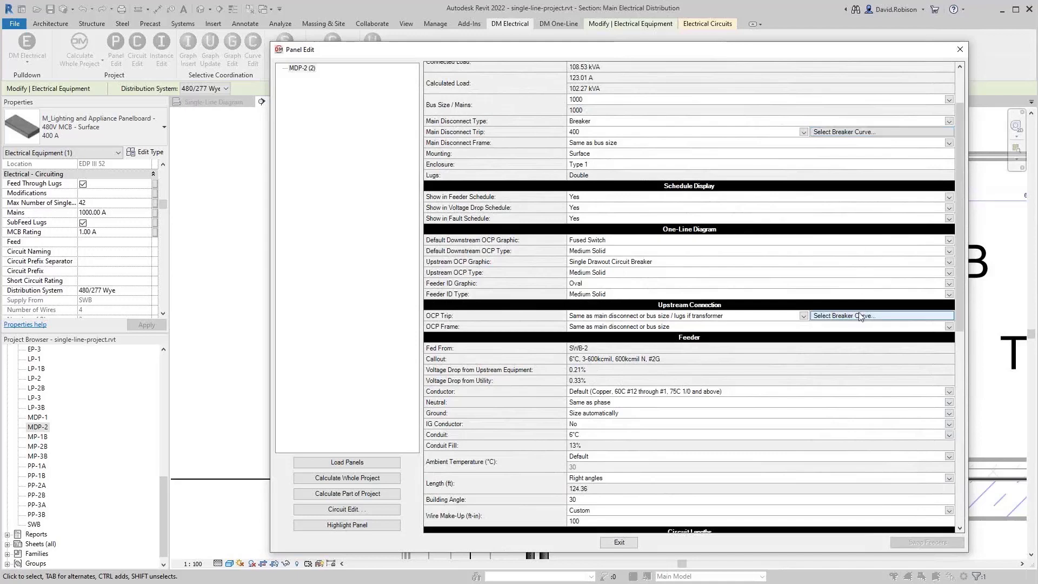
scroll(845, 365, "down", 12)
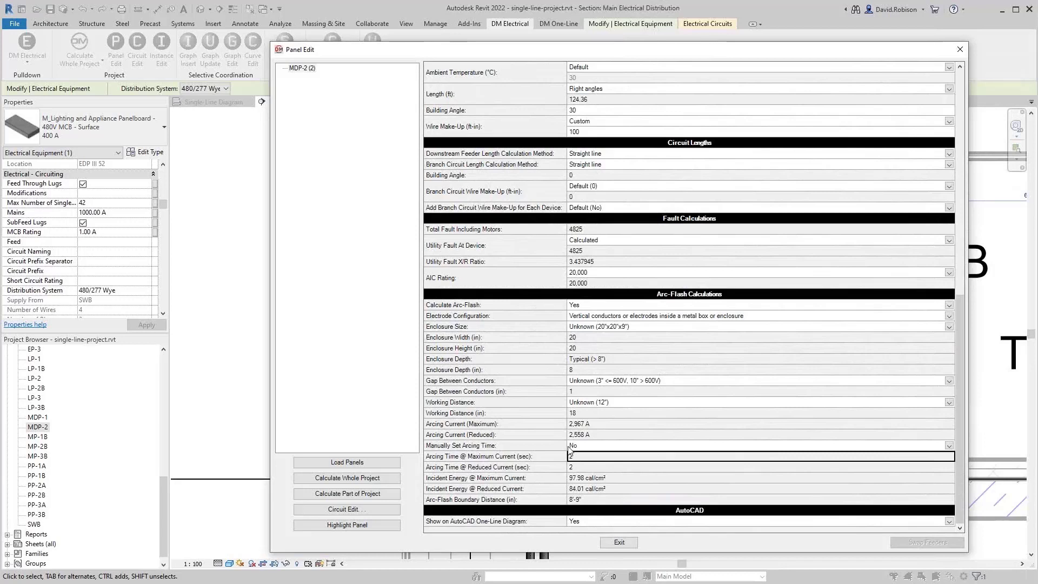
Step: Review the Manually Set Arcing Time options, keeping No, and check the arc-flash boundary distance and AutoCAD one-line setting
left_click(596, 446)
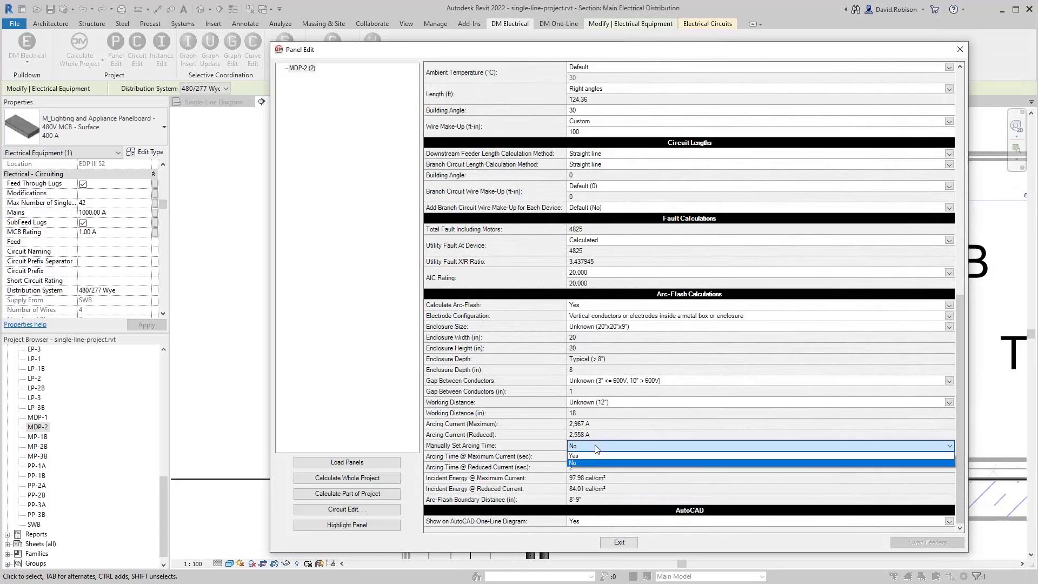
left_click(597, 447)
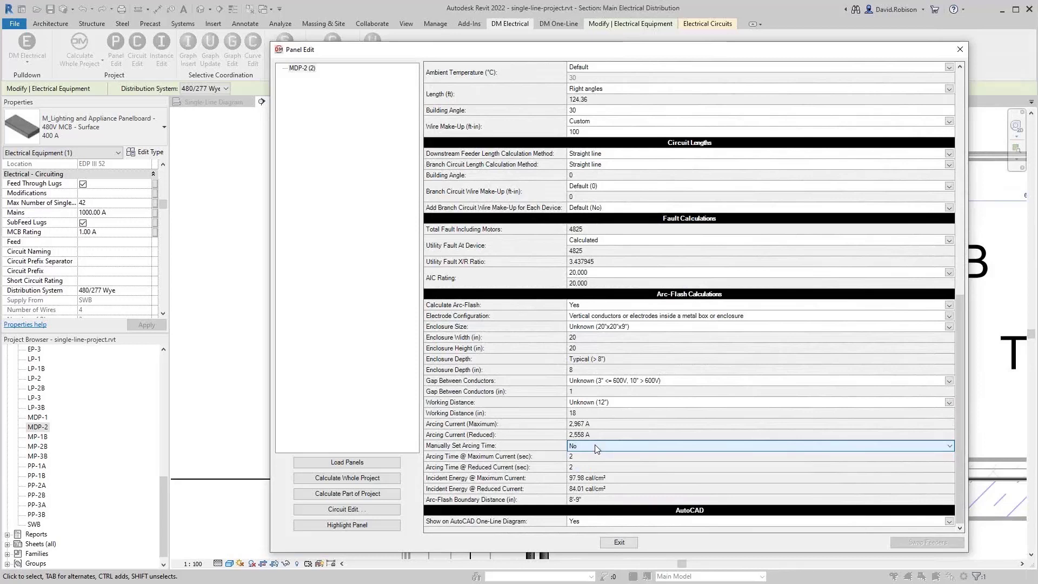
left_click(596, 447)
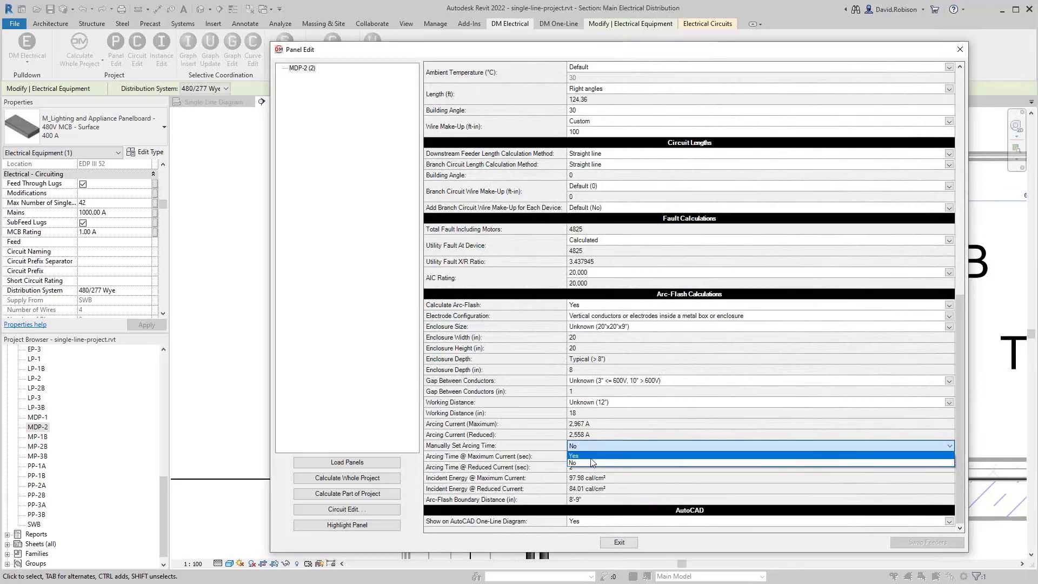
left_click(587, 462)
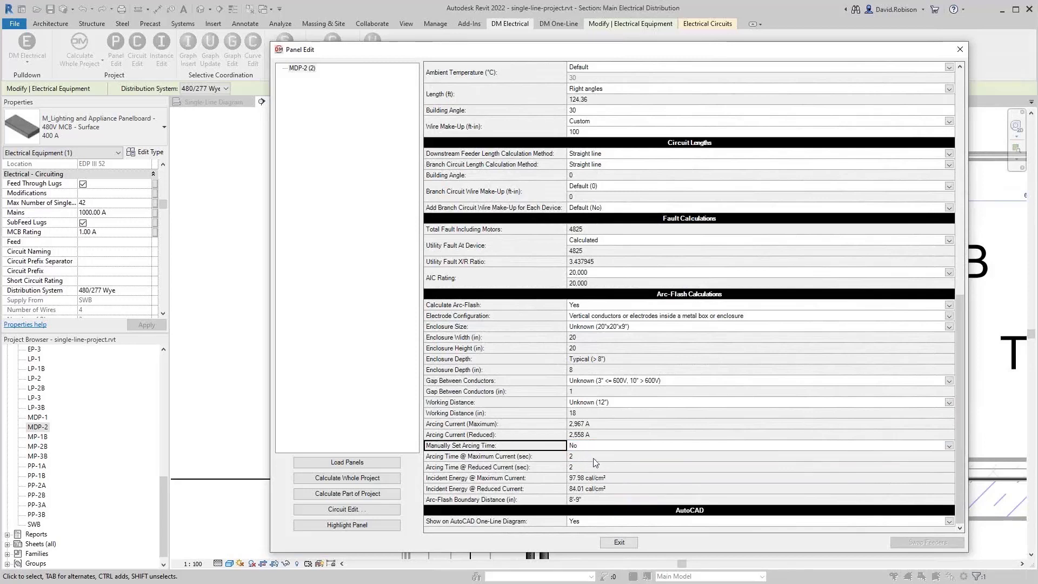
left_click(597, 500)
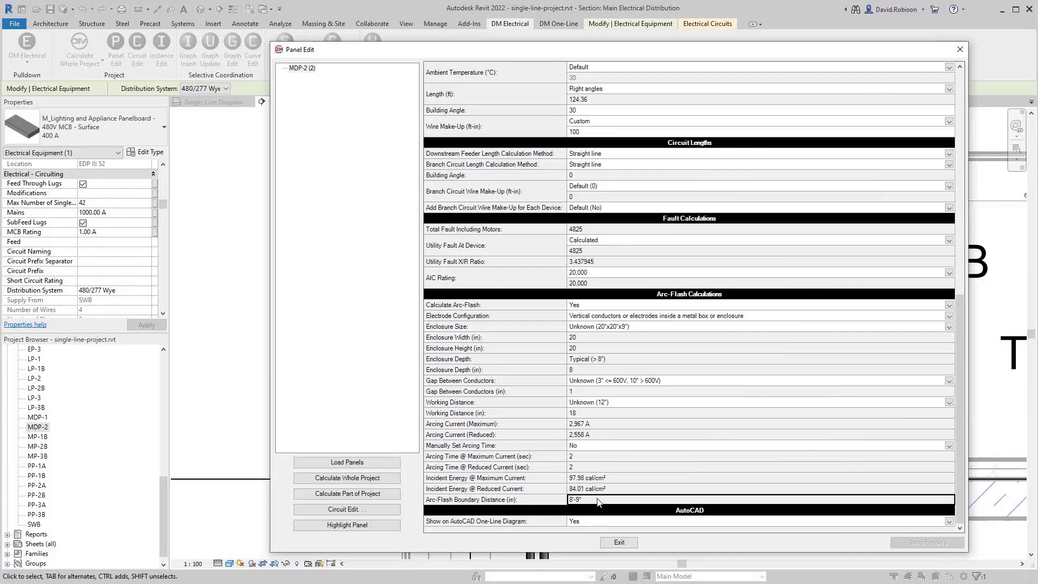
left_click(599, 517)
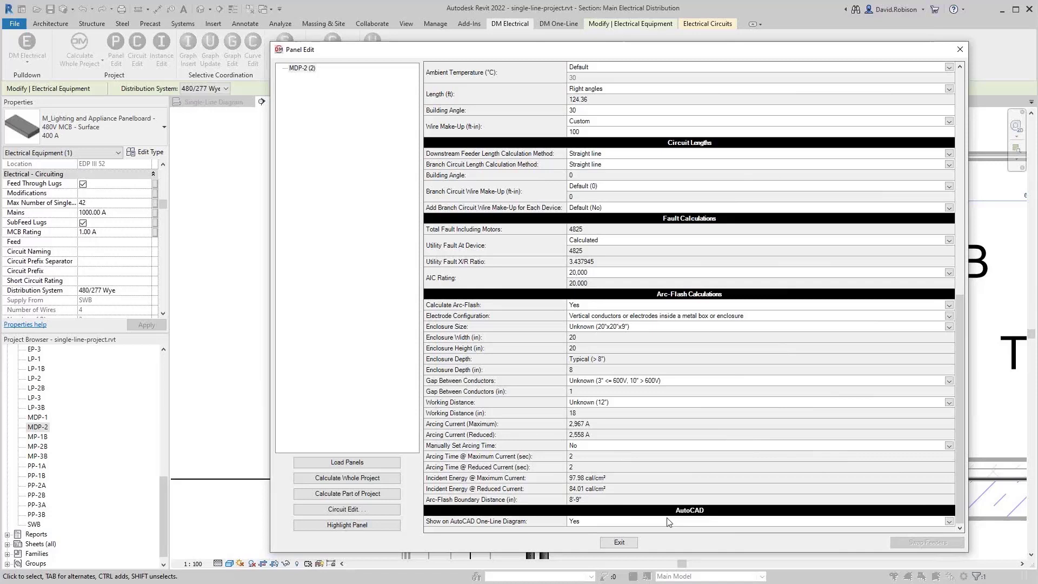
Step: Load all project panels and display the settings of transformer TP-1A from the start of its Definition section
left_click(361, 464)
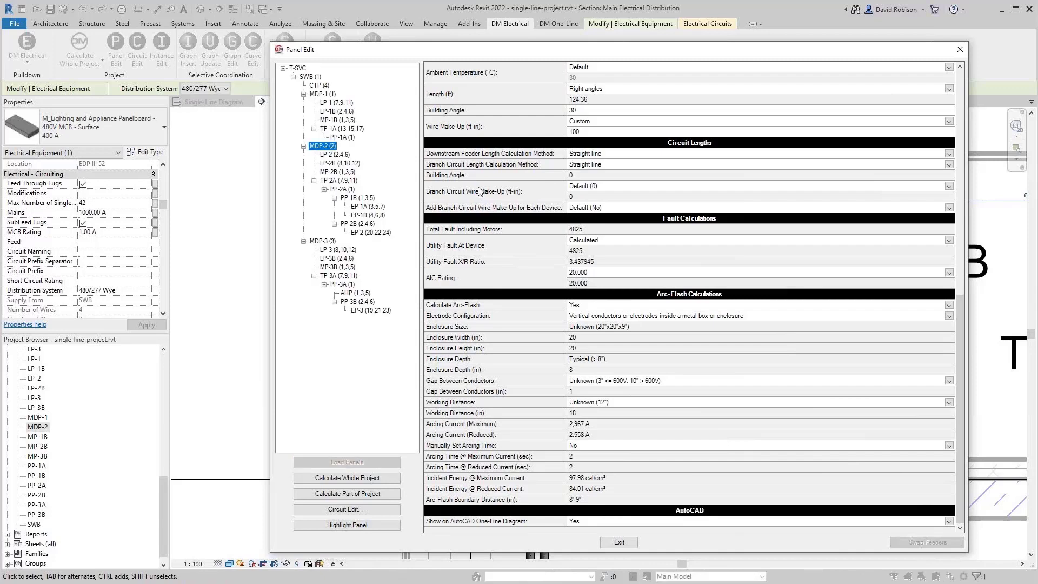
left_click(348, 130)
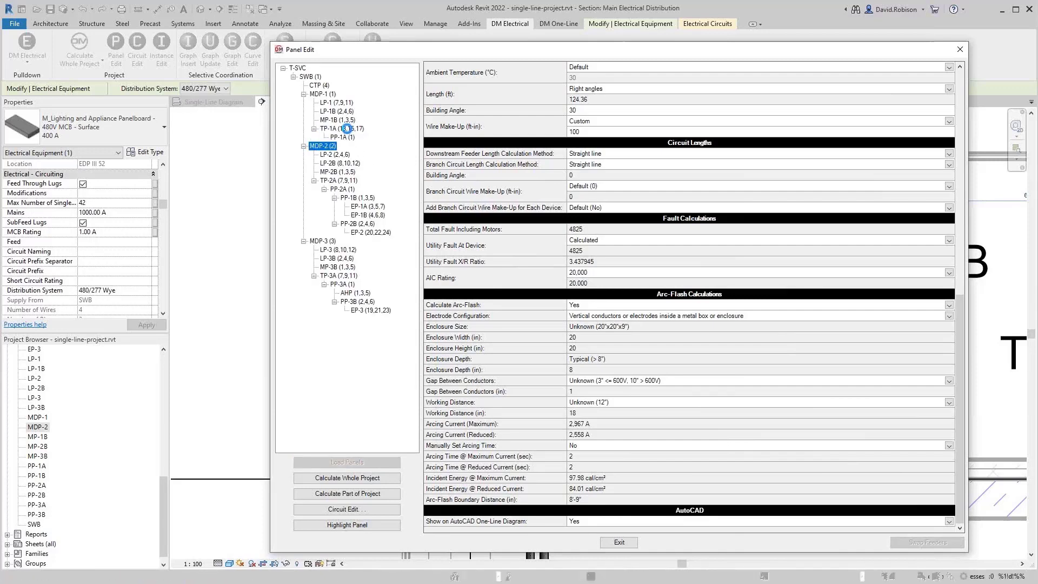
left_click_drag(961, 370, 961, 151)
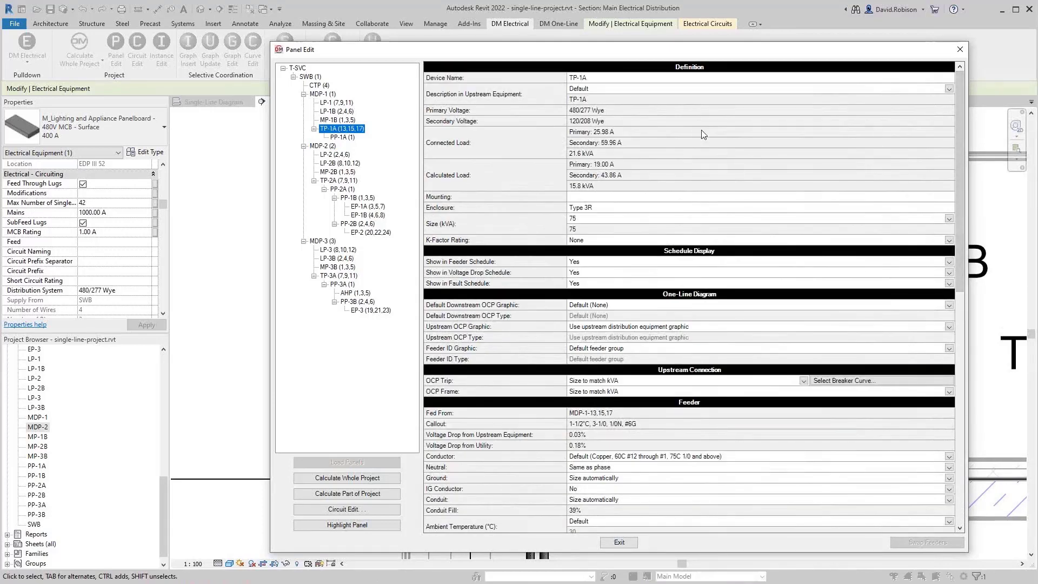
Step: Examine TP-1A's primary voltage and the available kVA sizes and K-Factor Rating options without changing them
left_click(513, 111)
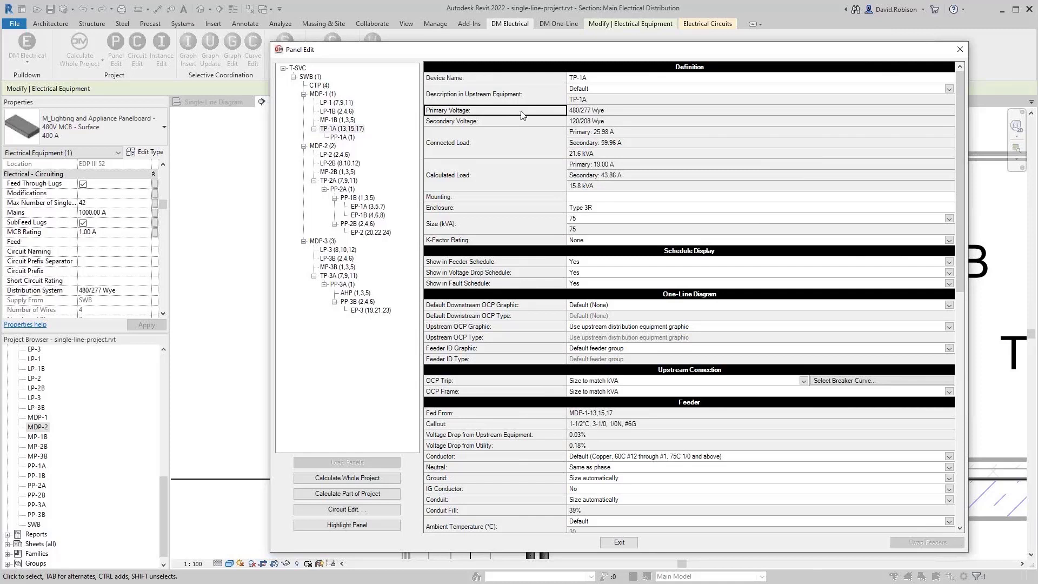
left_click(524, 219)
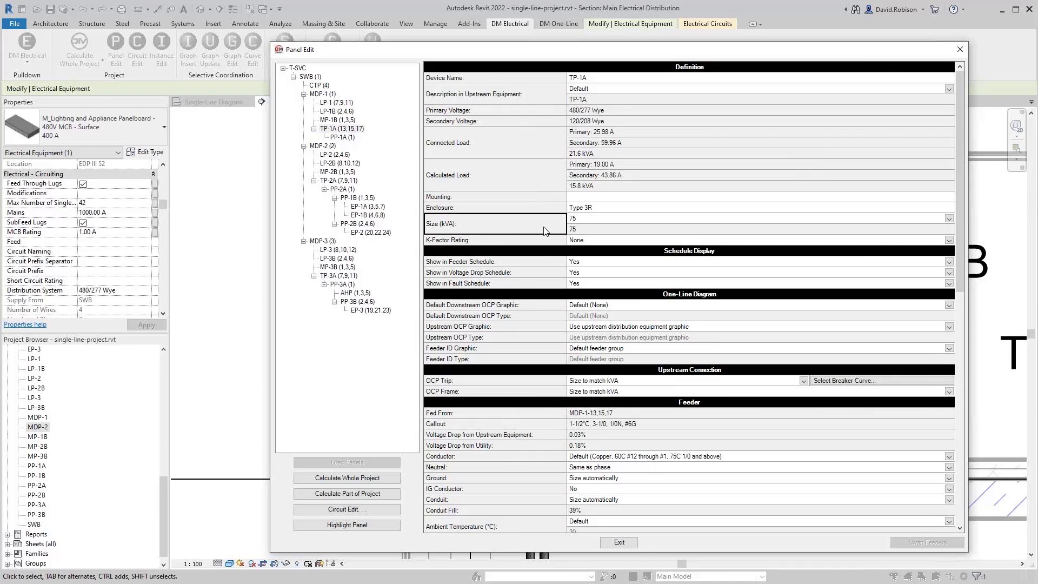
left_click(595, 221)
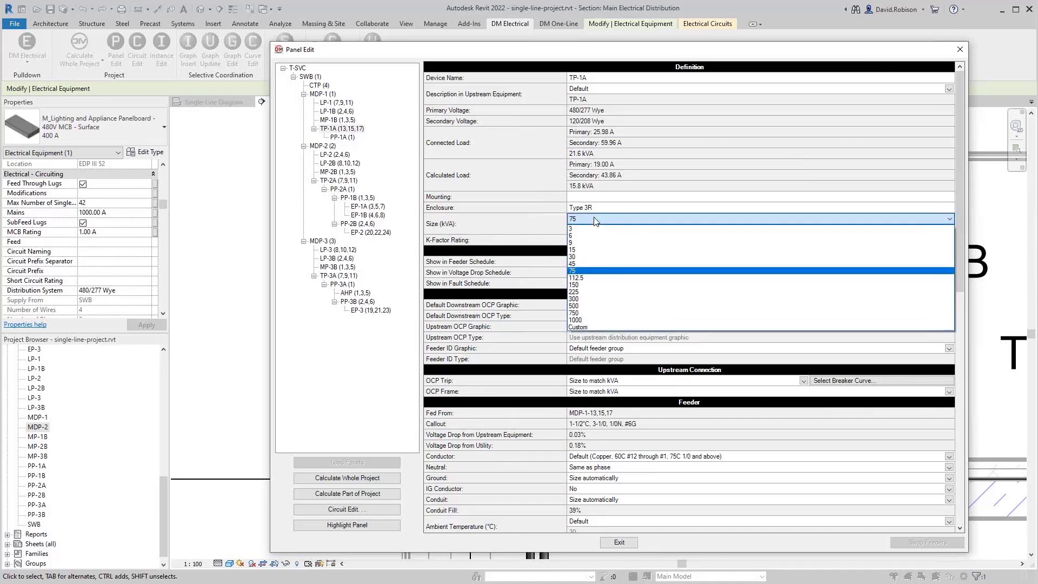
left_click(492, 227)
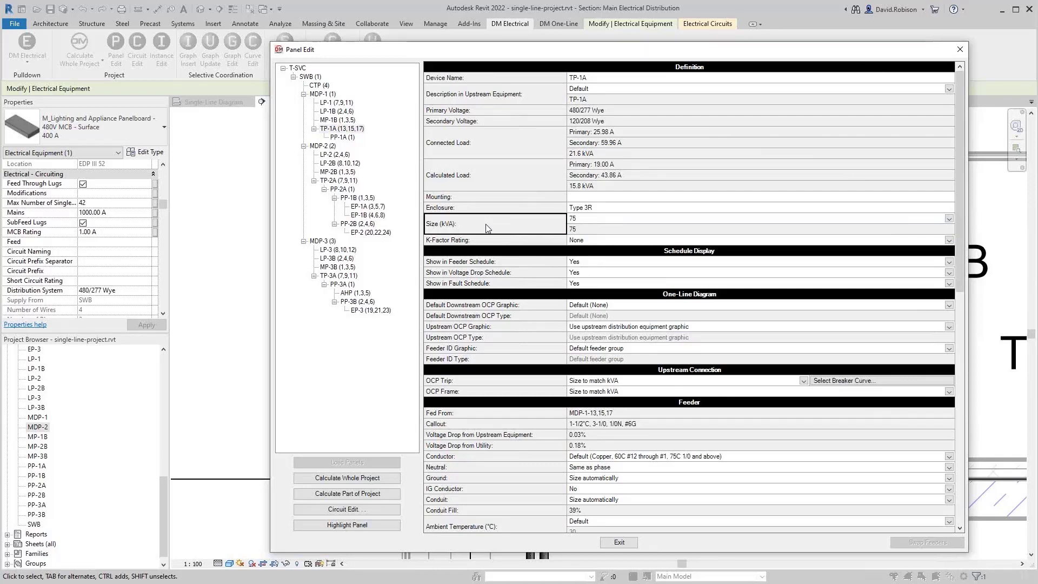
left_click(489, 242)
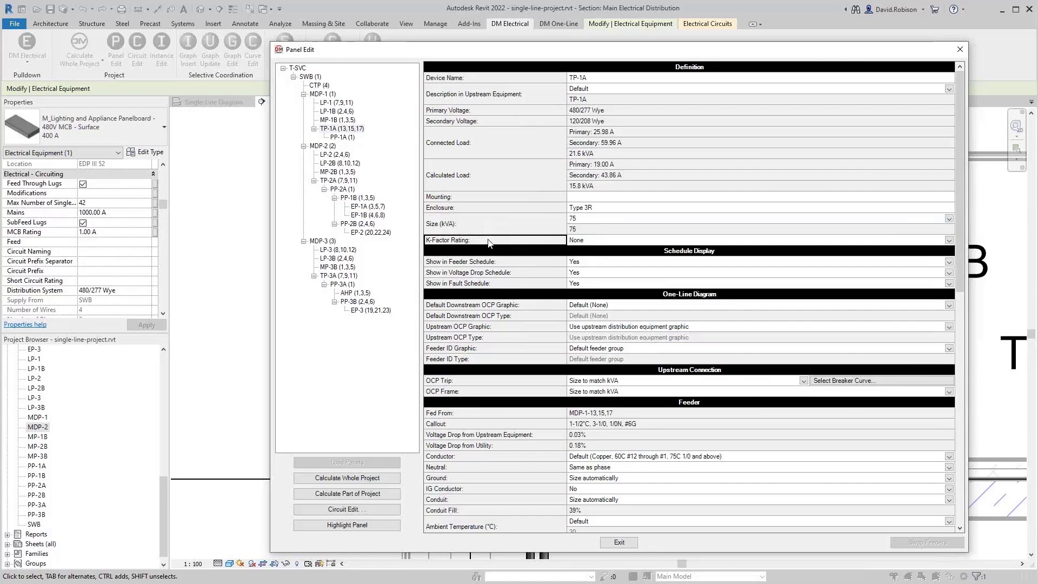
left_click(600, 240)
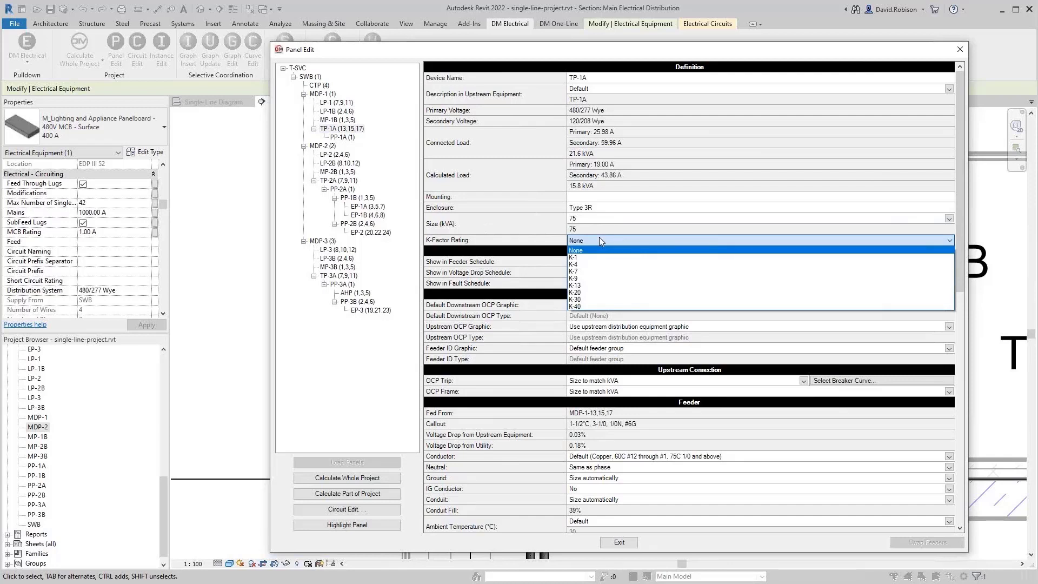
left_click(519, 242)
Step: Examine TP-1A's fault calculations, focusing on Transformer Impedance % and Transformer X/R Ratio
scroll(490, 348, "down", 1)
scroll(490, 349, "down", 7)
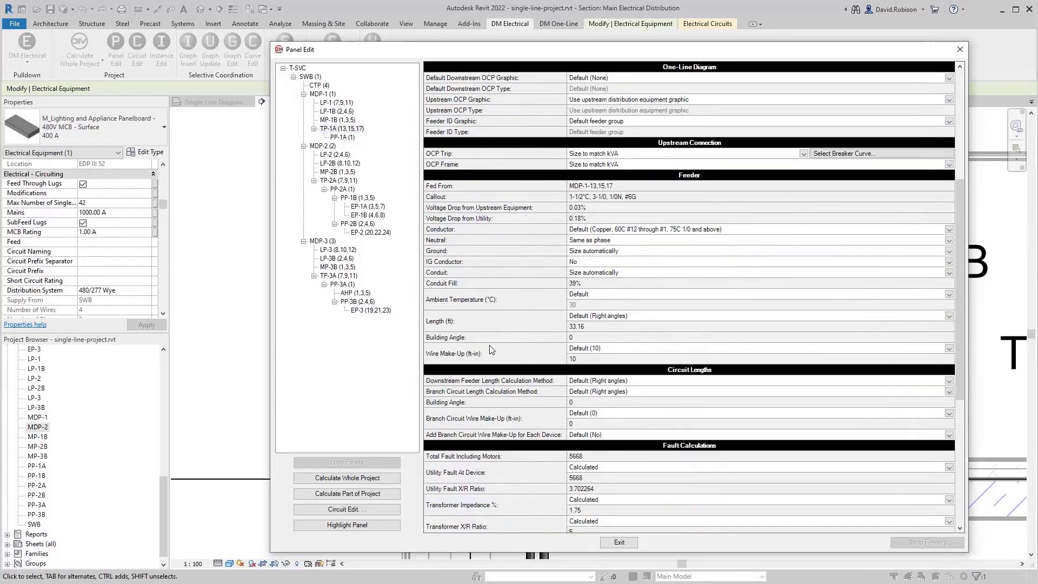
scroll(490, 348, "down", 2)
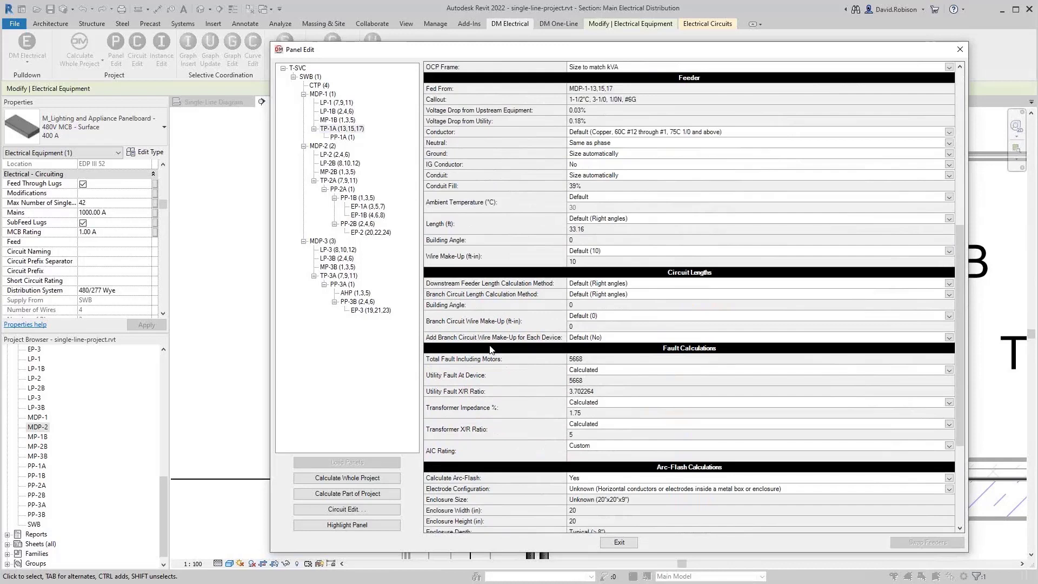
scroll(490, 349, "down", 4)
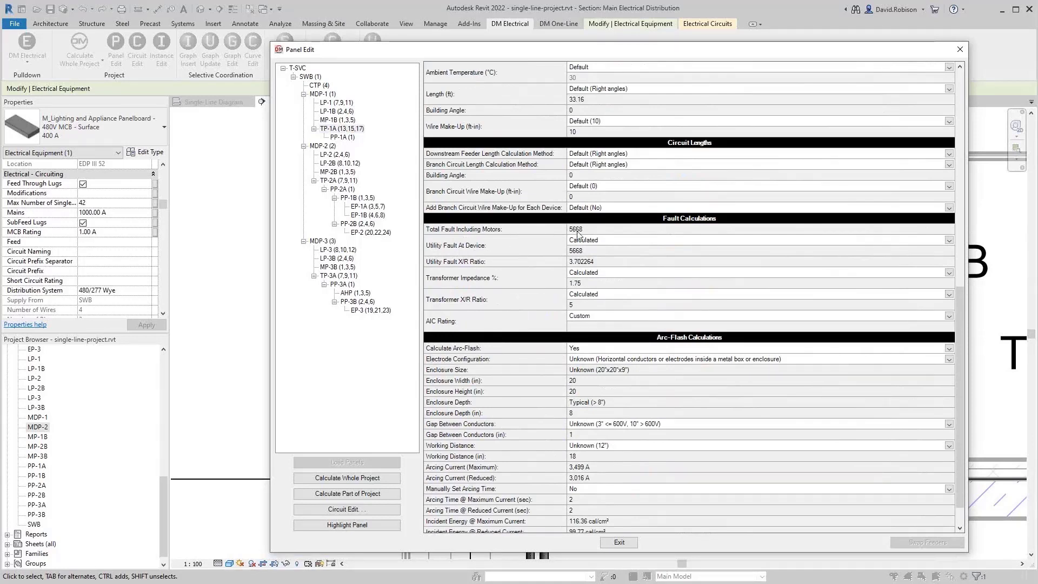
left_click(492, 283)
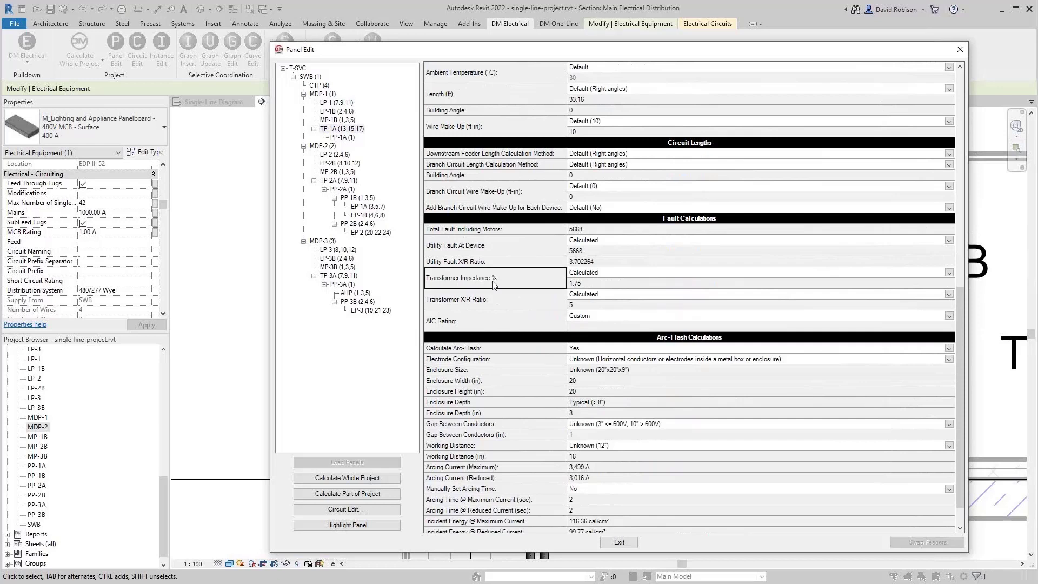
left_click(506, 304)
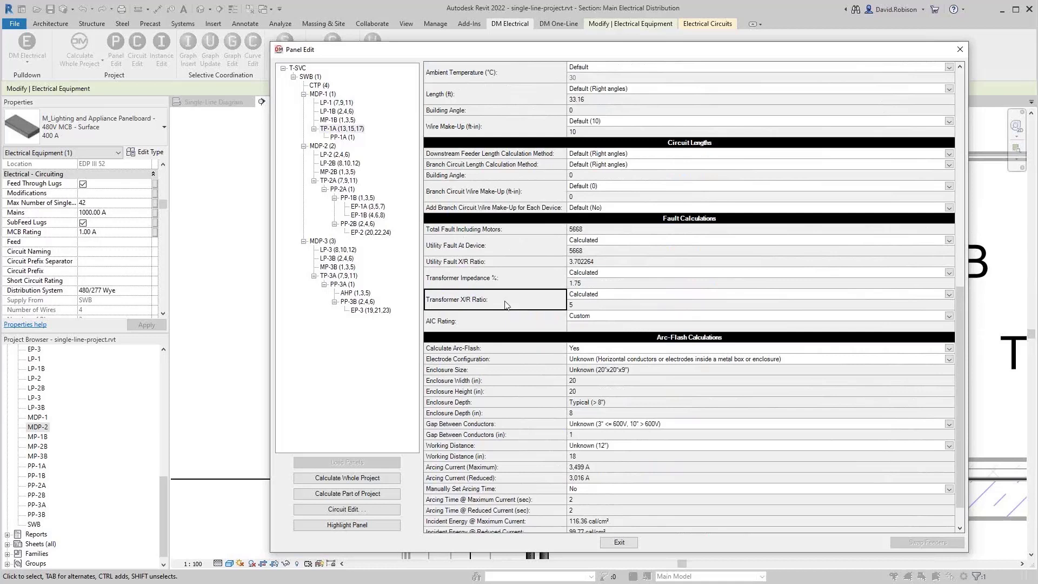
left_click(518, 287)
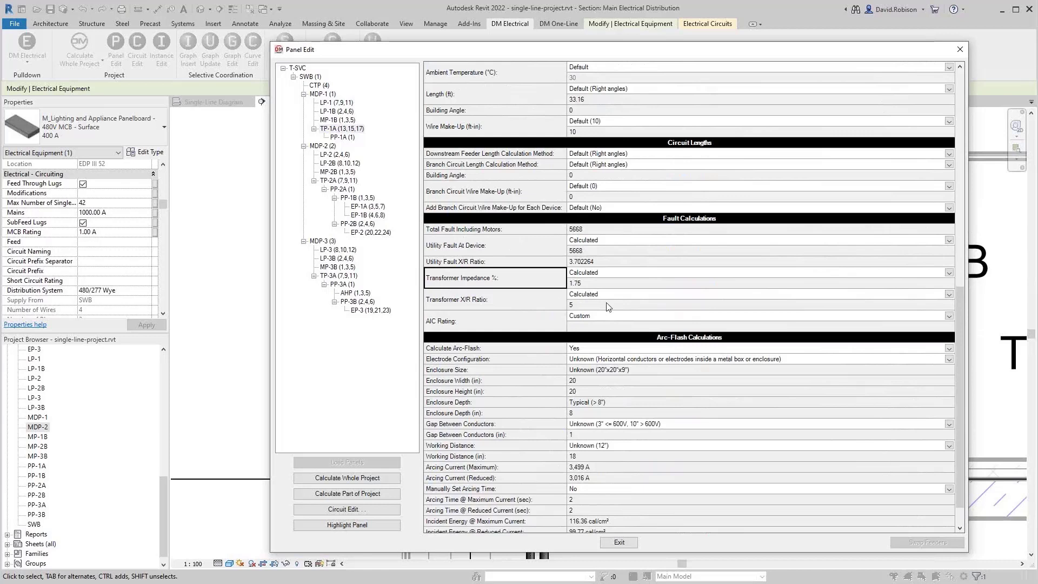
Step: Check TP-1A's arc-flash settings and leave Panel Edit to show MDP-2 in the Single-Line Diagram view
scroll(528, 385, "down", 1)
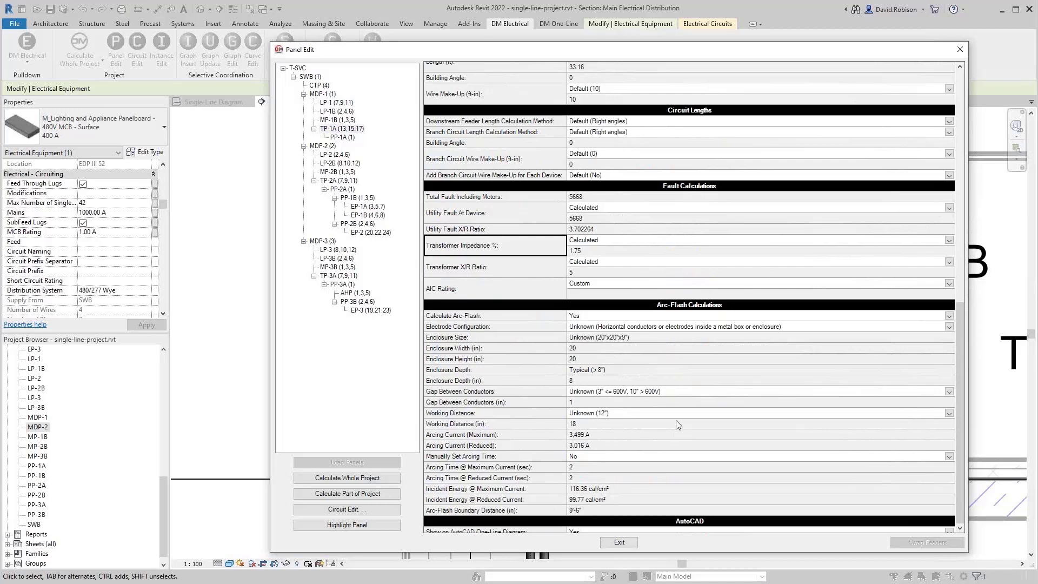
left_click(619, 542)
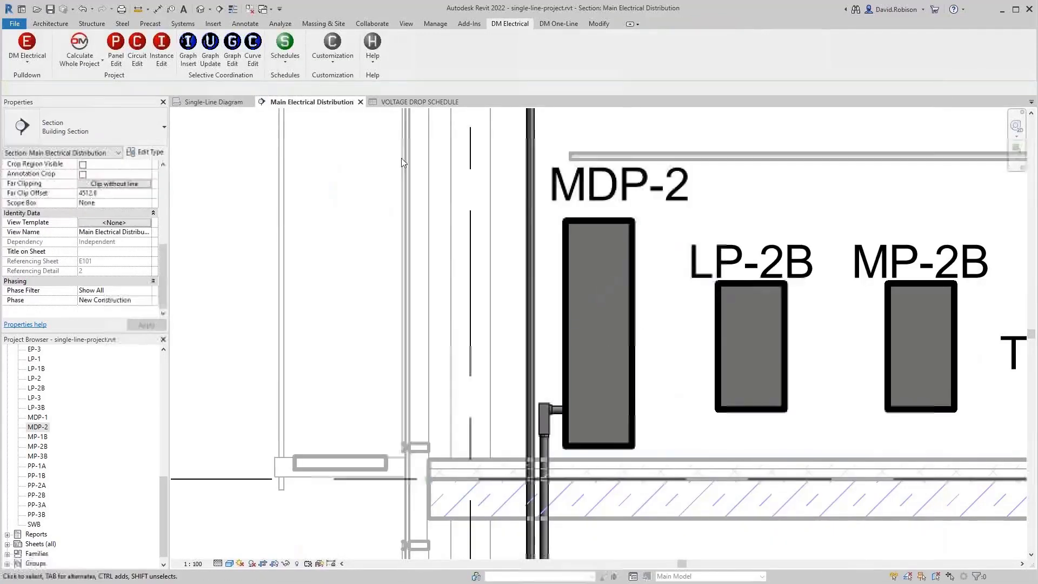
middle_click_drag(682, 316, 622, 205)
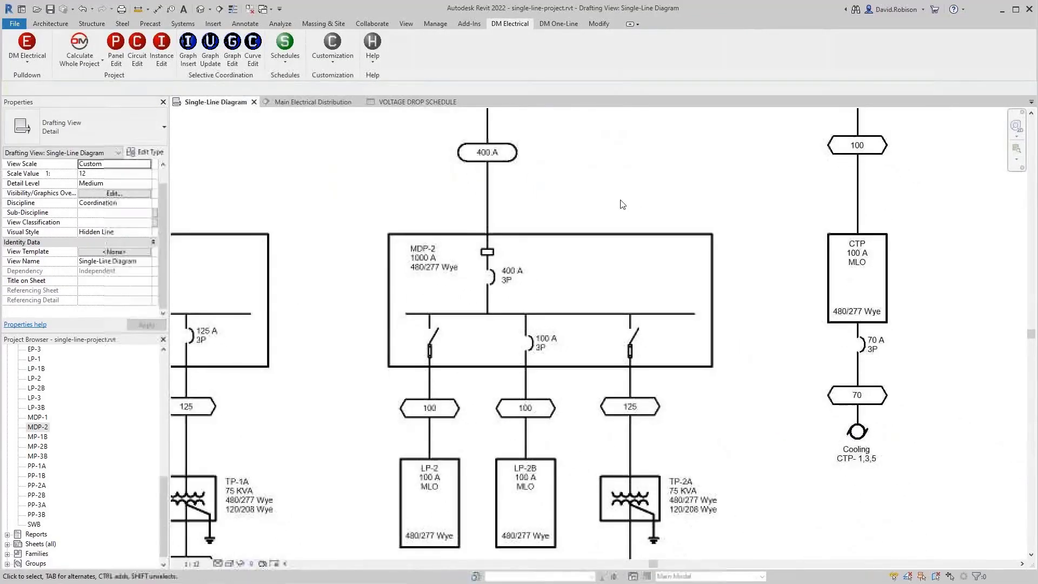
Step: Examine the arc-flash, fault, feeder and panel parameters stored on MDP-2's switchboard symbol
left_click(536, 236)
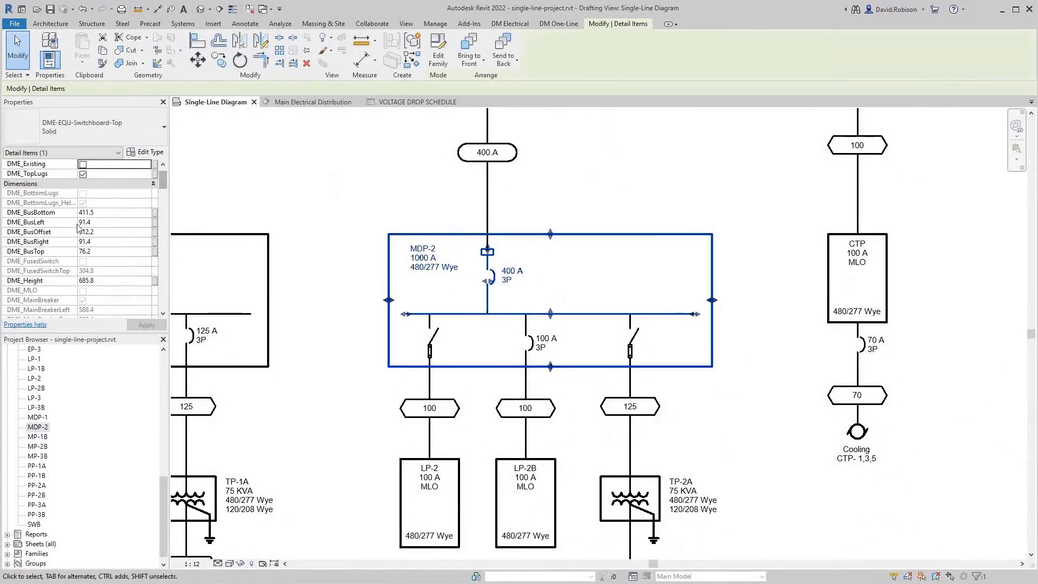
scroll(61, 266, "down", 4)
scroll(62, 266, "down", 5)
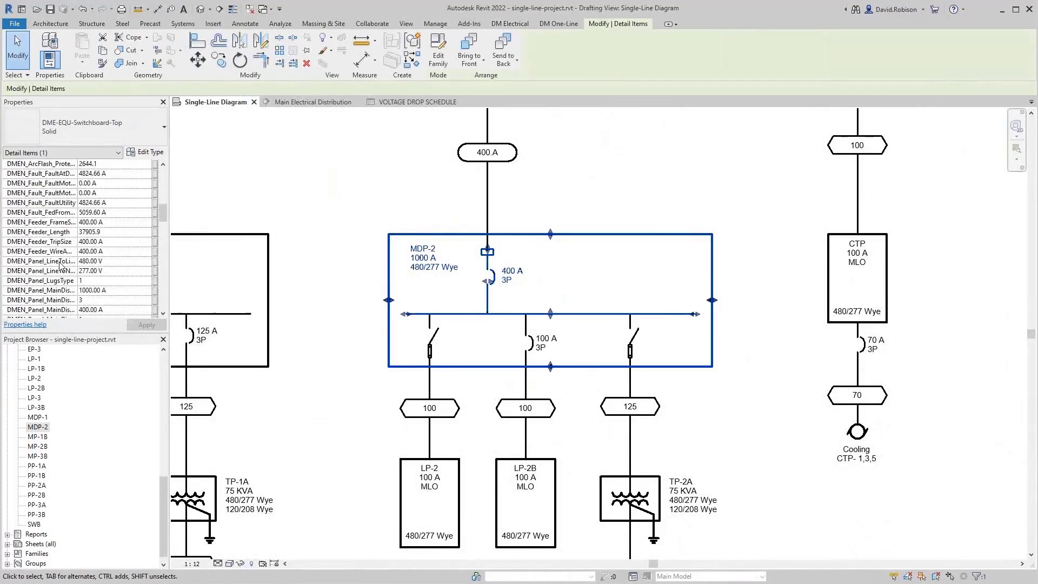
left_click(576, 196)
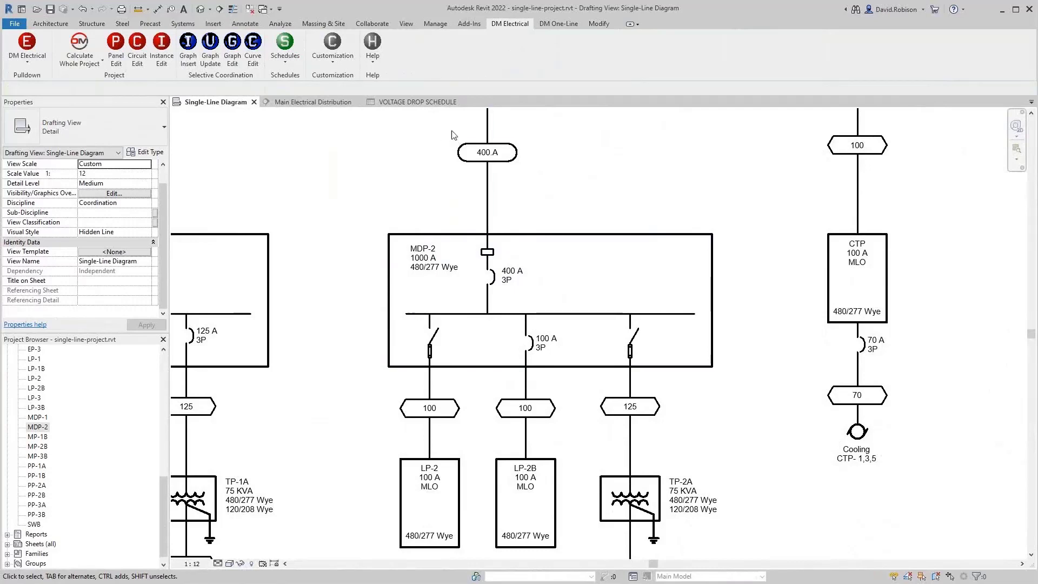
Step: Start loading a family and browse from c:\dmrevit\trunk to the Customization folder
left_click(214, 25)
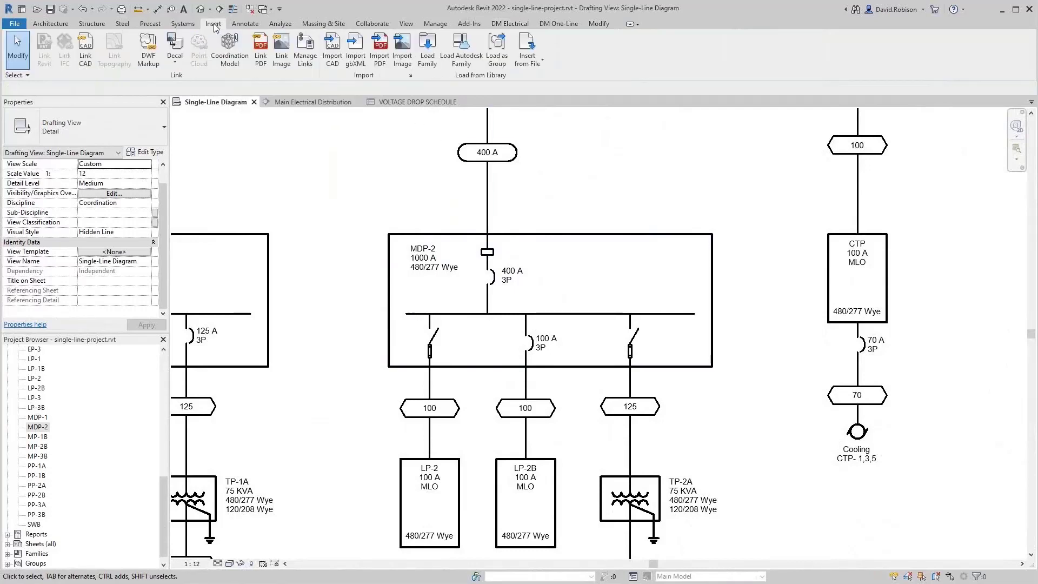
left_click(432, 59)
left_click_drag(466, 192, 444, 191)
type("c:\\dmrevit\\trunk")
key("Return")
double_click(422, 261)
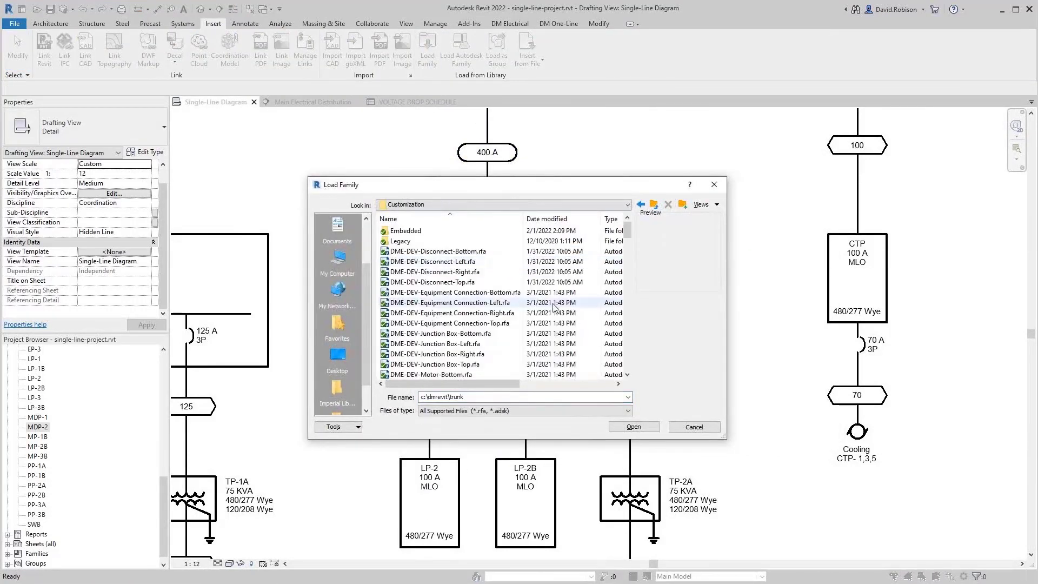
Step: Browse from %appdata% to the Design Master Software\Electrical RT folder, and return to the Customization folder
left_click(516, 400)
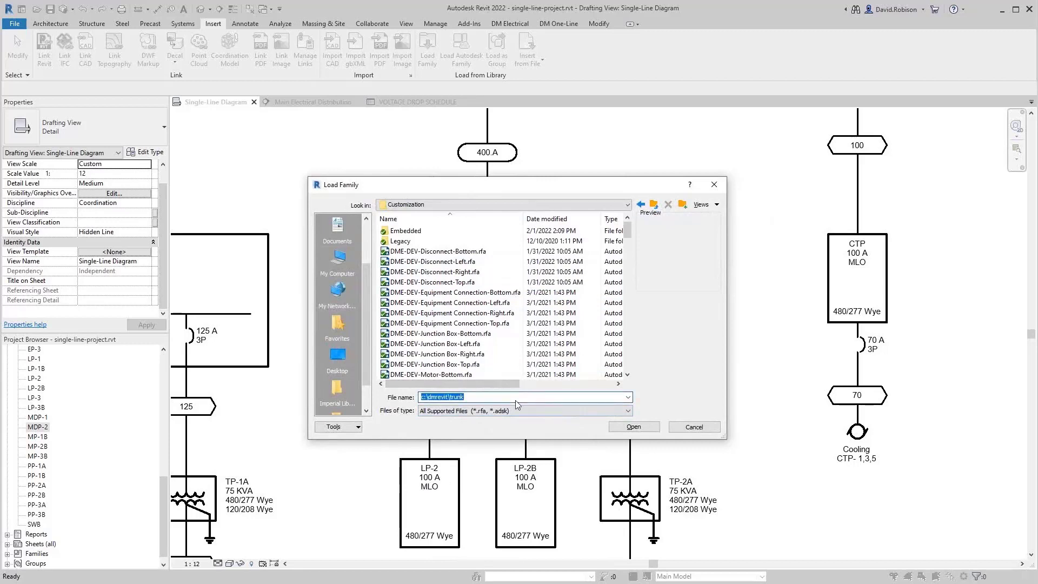
type("%appdata%")
key("Return")
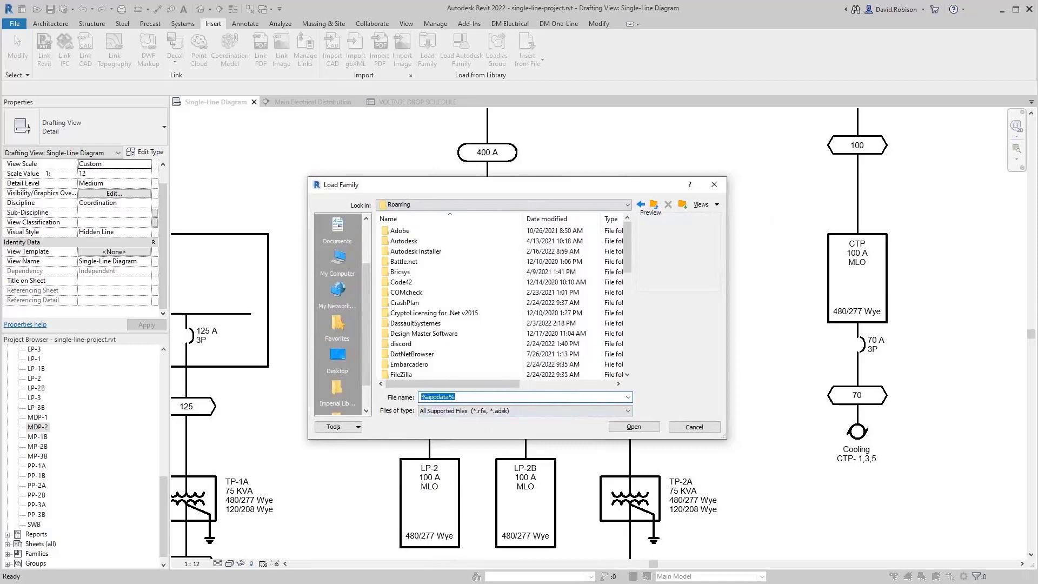
left_click(437, 333)
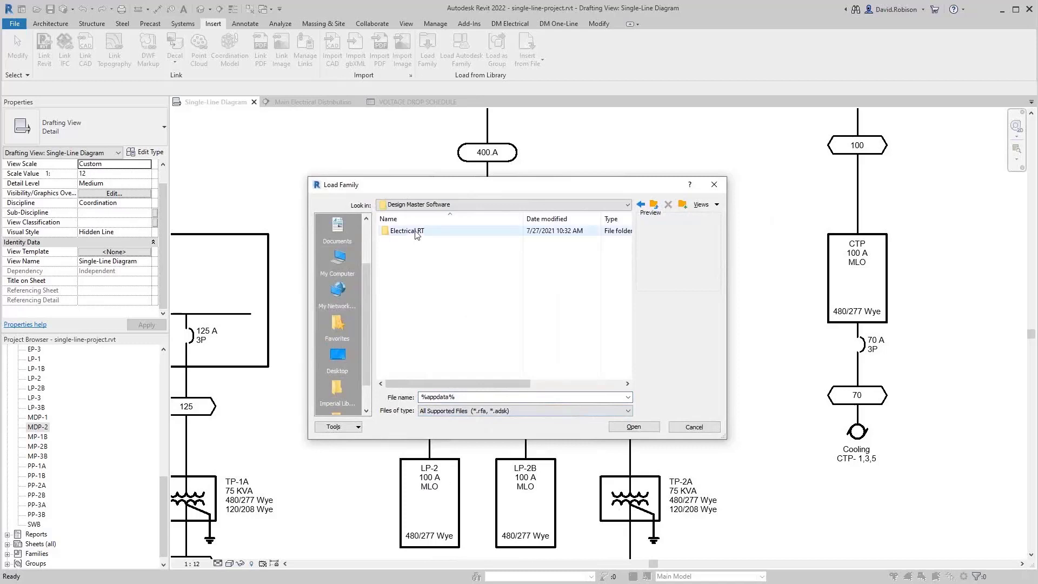
double_click(416, 233)
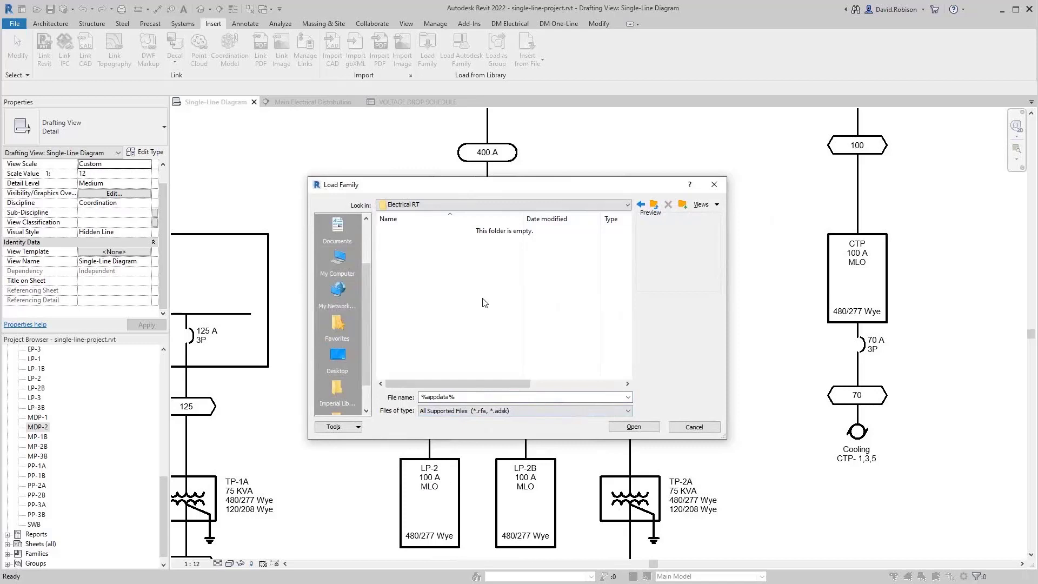
left_click(641, 210)
left_click(642, 211)
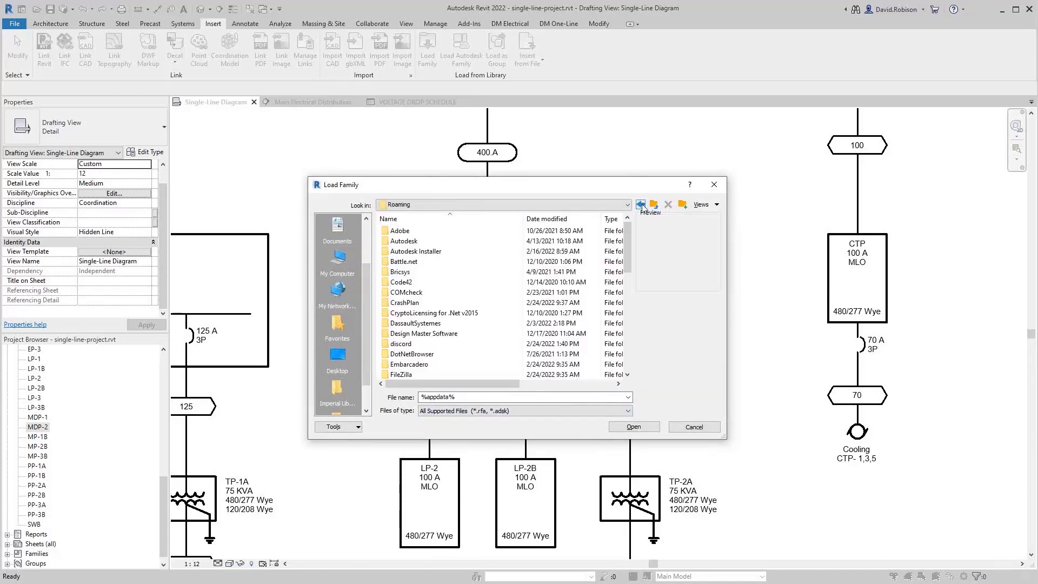
left_click(641, 207)
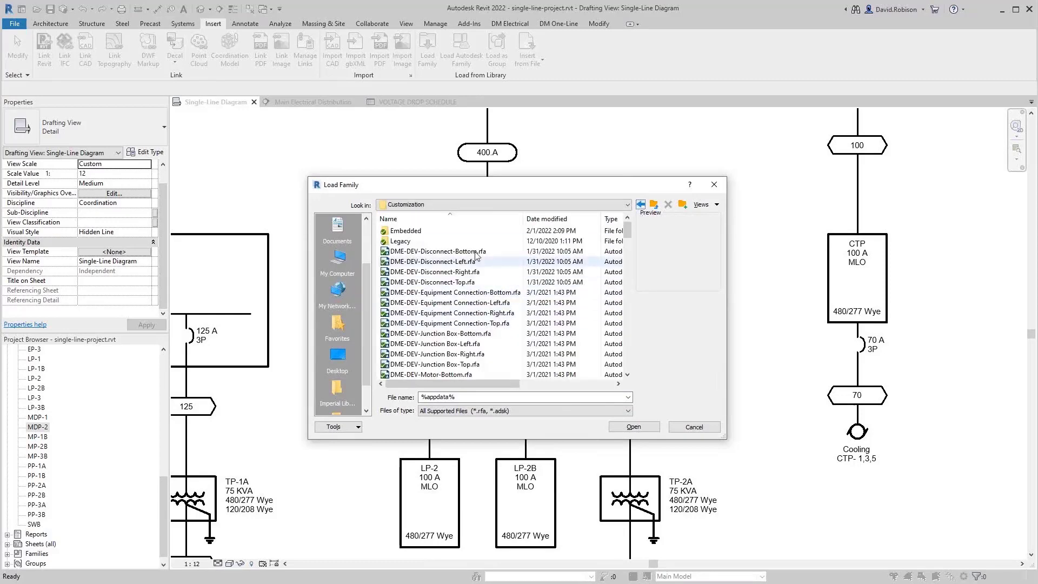
Step: Load the DME-TAG-Device-Fault-C.rfa tag family from the Customization folder into the project
scroll(465, 357, "down", 3)
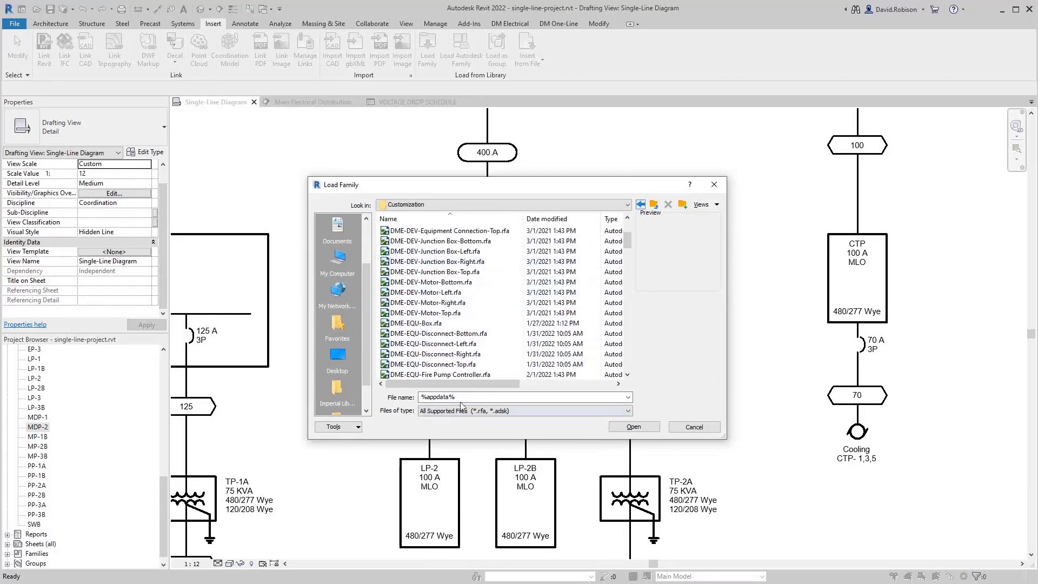
left_click_drag(631, 244, 630, 340)
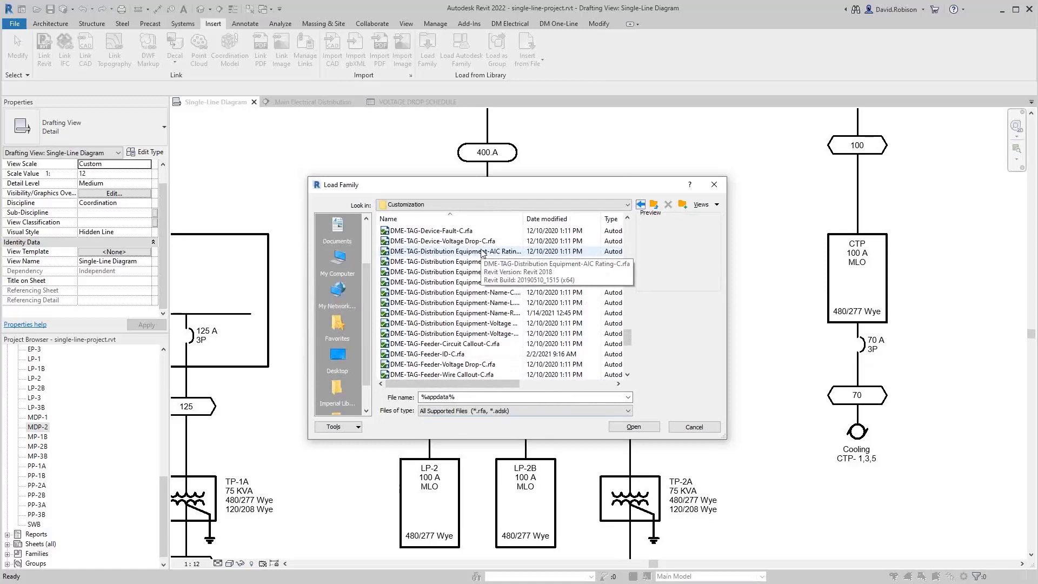
left_click(447, 232)
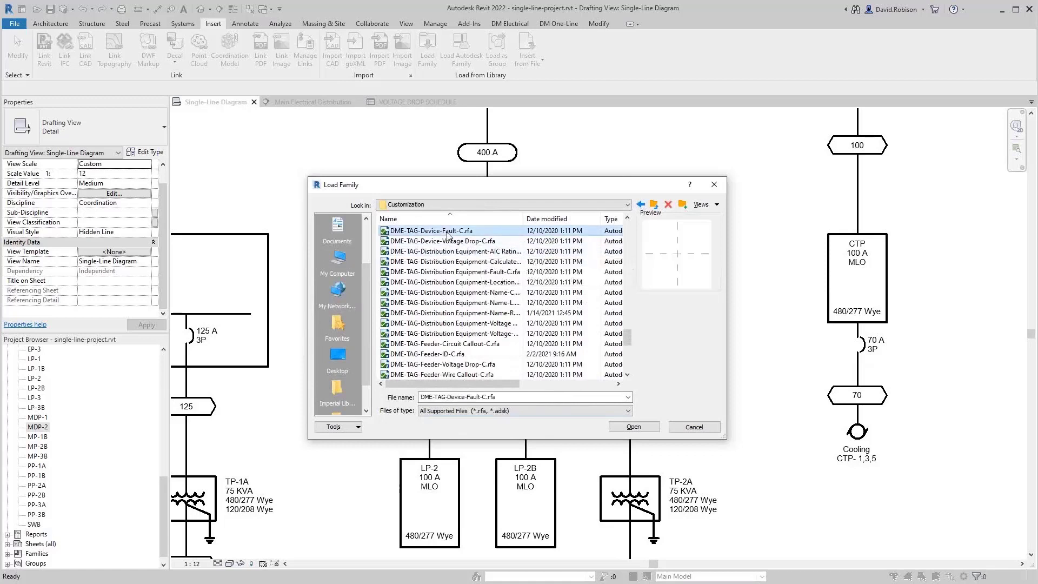
left_click(642, 431)
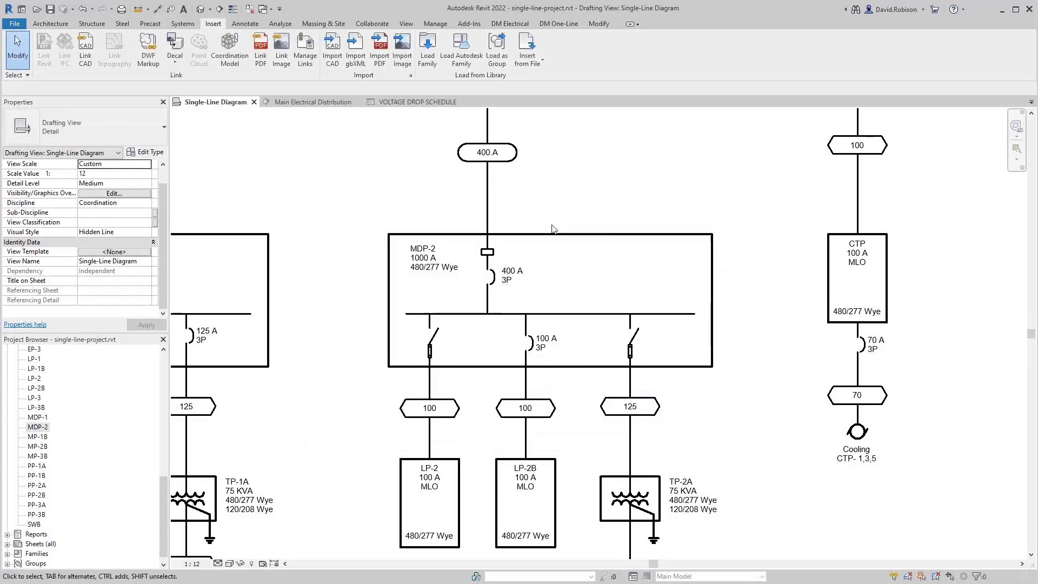
Step: Tag the MDP-2 switchboard symbol with its fault value above the symbol's upper edge
left_click(566, 234)
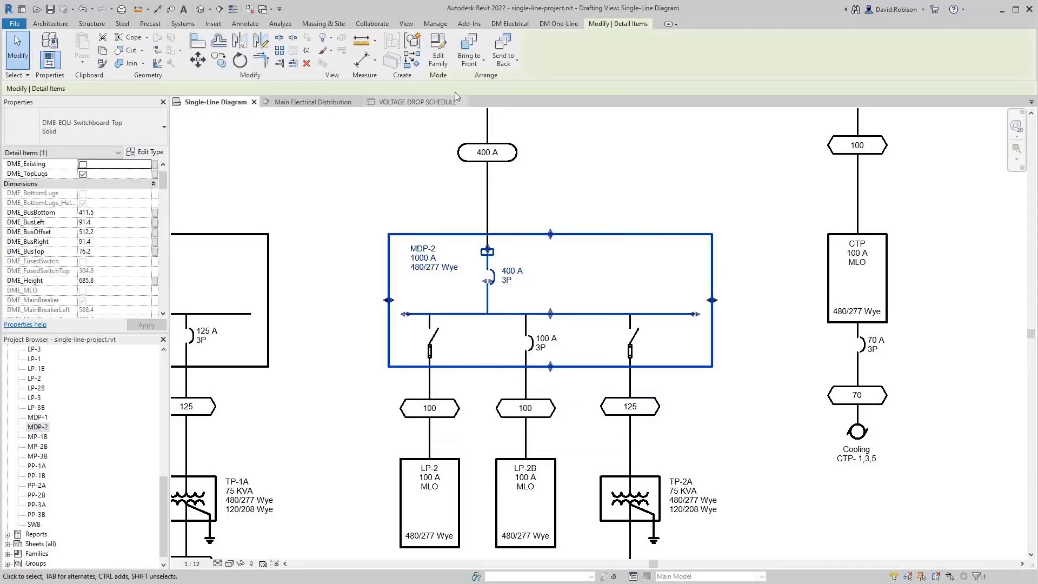
left_click(246, 24)
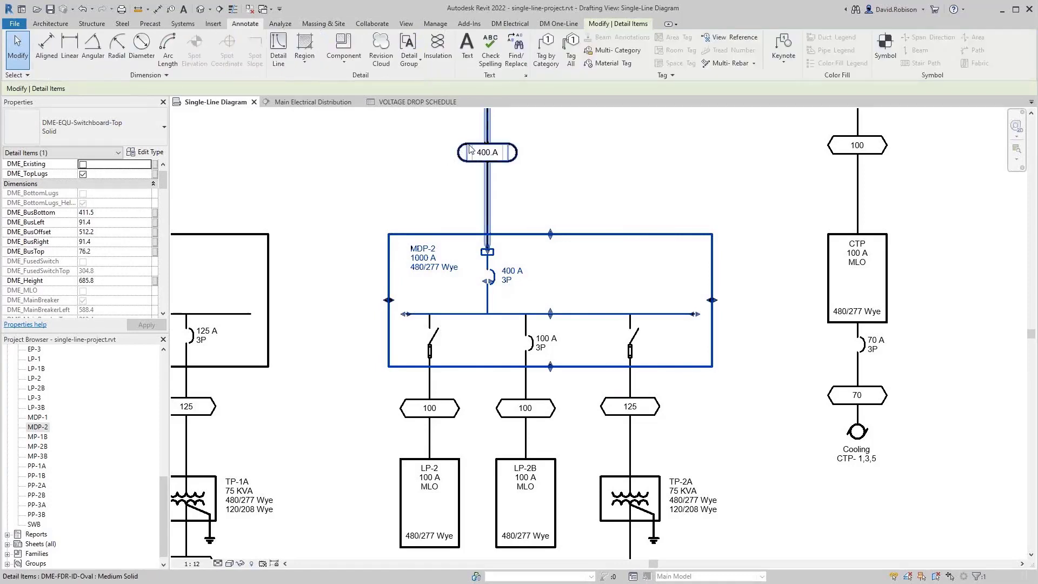
key("t")
key("g")
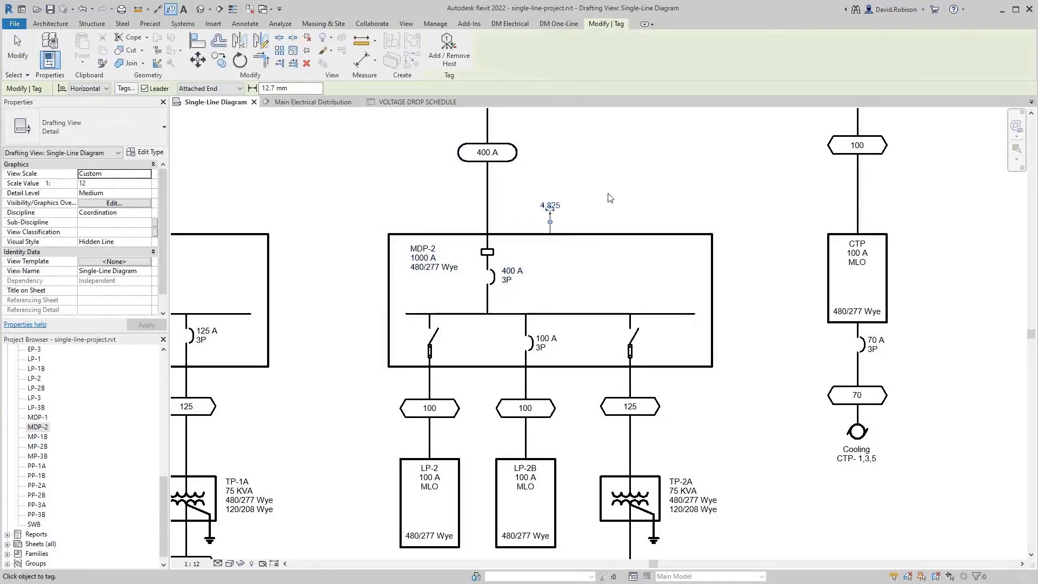
left_click(565, 211)
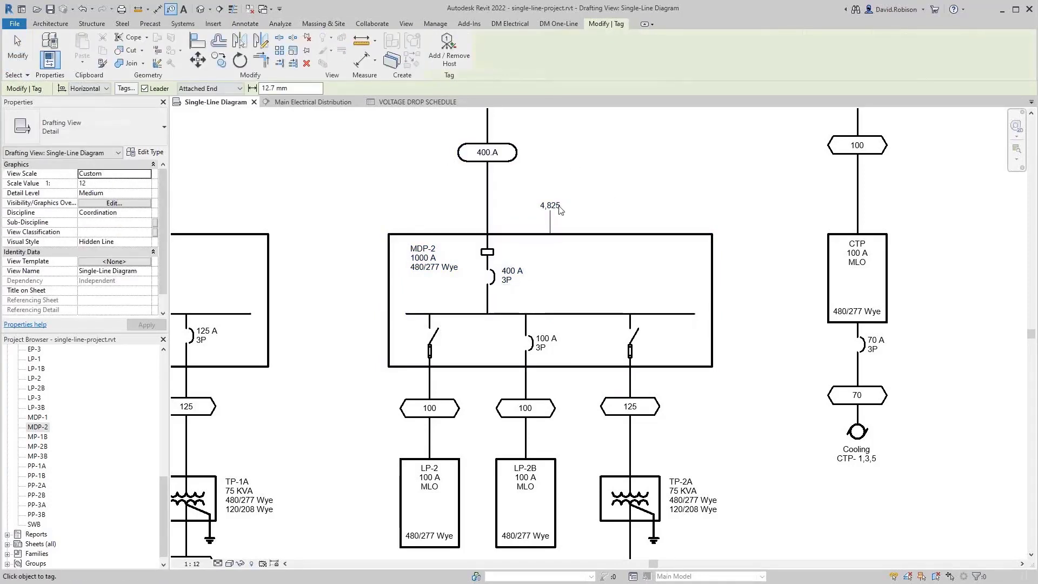
scroll(559, 210, "up", 3)
scroll(573, 310, "down", 2)
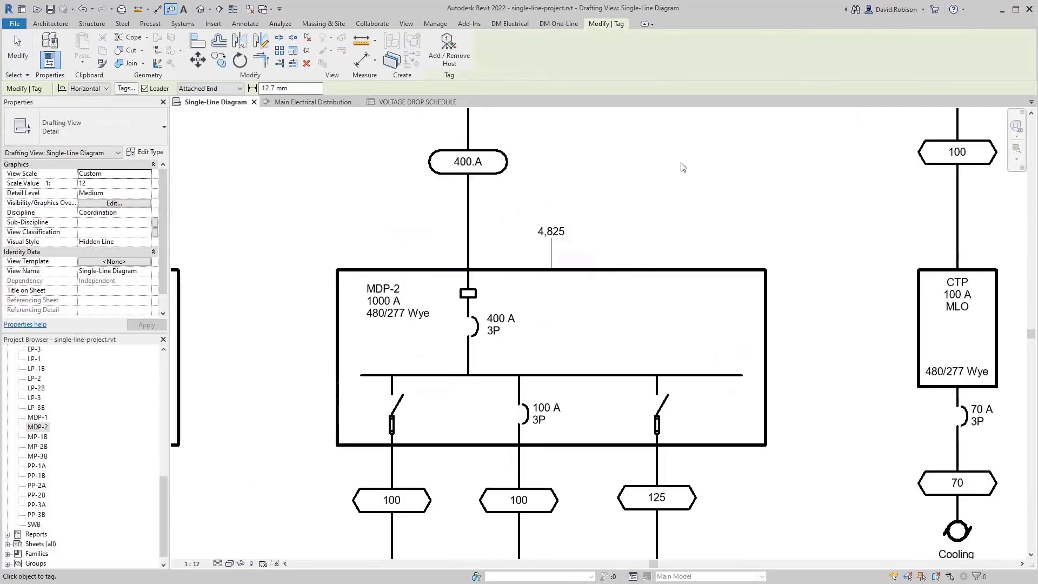
key("Escape")
Step: Turn off the fault tag's leader line and move the tag beside the feeder, just above MDP-2's outline
left_click(550, 231)
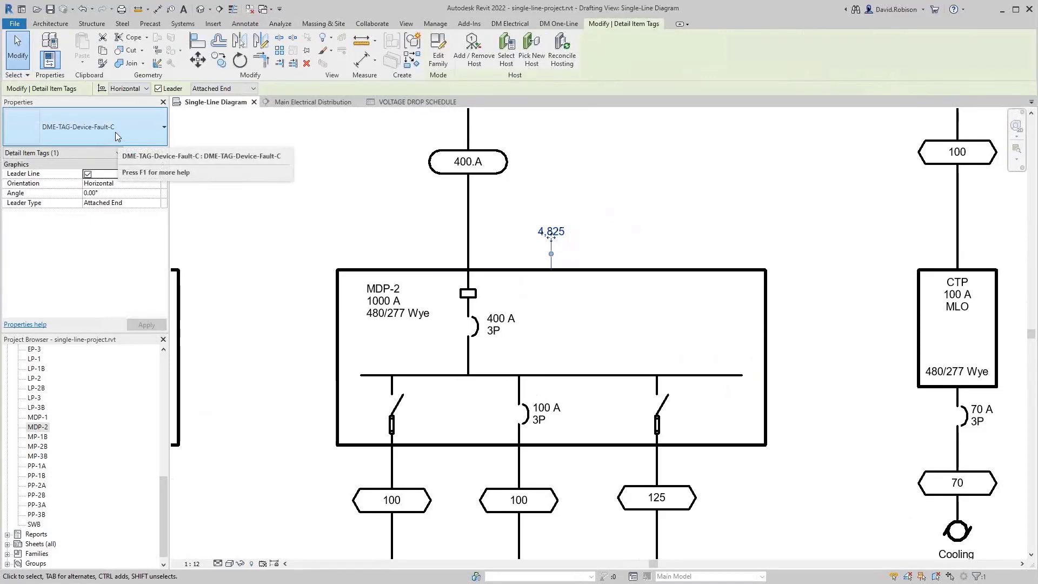
left_click(88, 174)
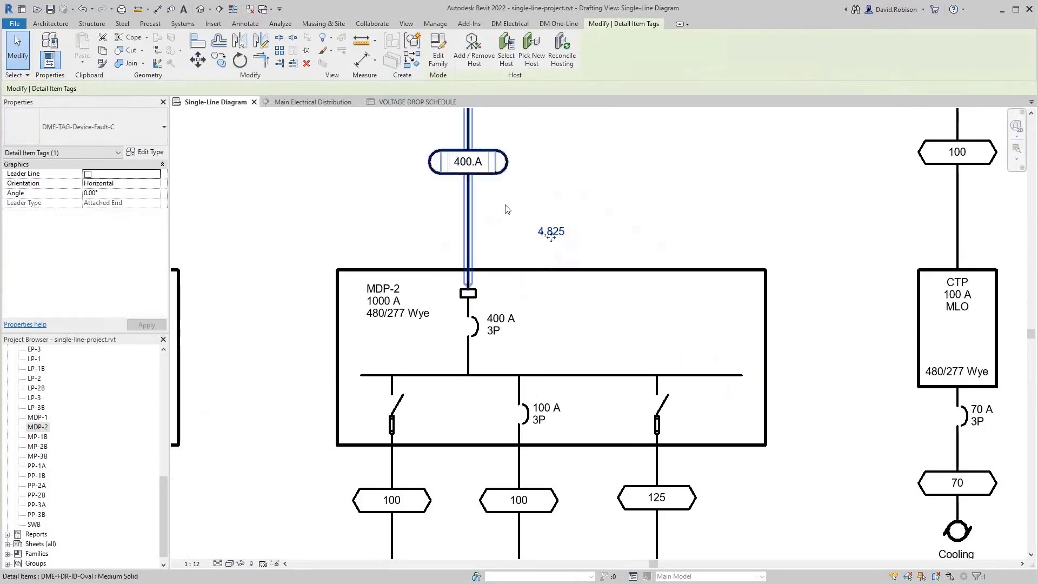
left_click_drag(518, 251, 458, 274)
left_click(632, 220)
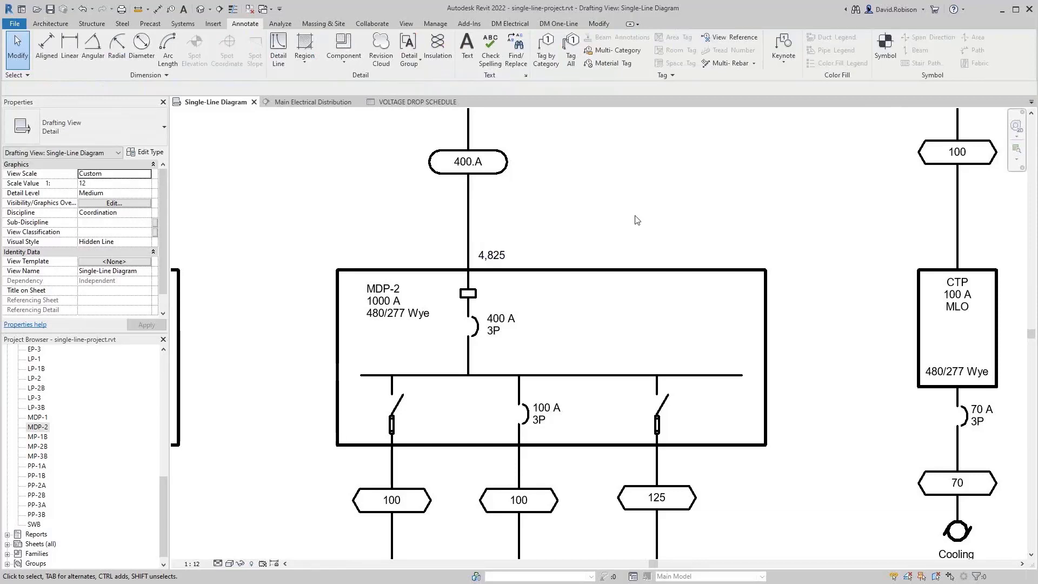
Step: Open the DME-TAG-Device-Fault-C family of MDP-2's fault tag for editing
left_click(505, 256)
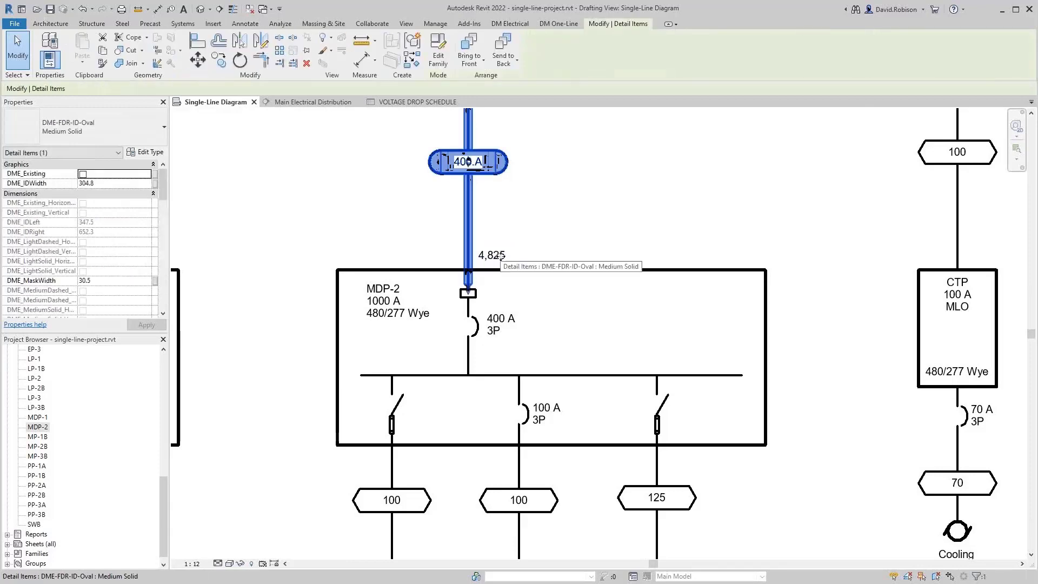
left_click(504, 257)
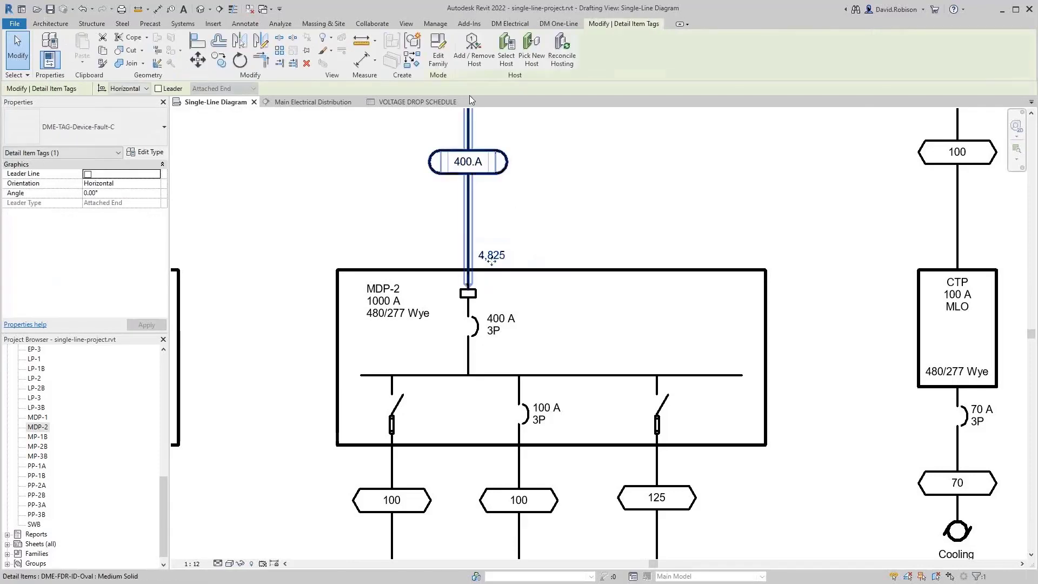
left_click(442, 55)
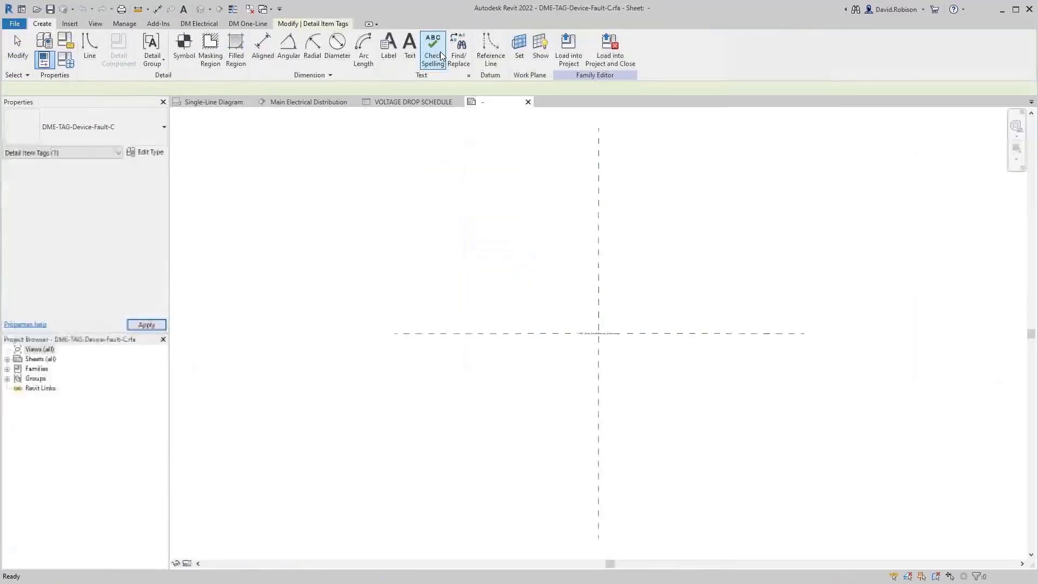
Step: Inspect which parameter the fault tag's label uses, and close the label definition without changes
scroll(582, 339, "up", 5)
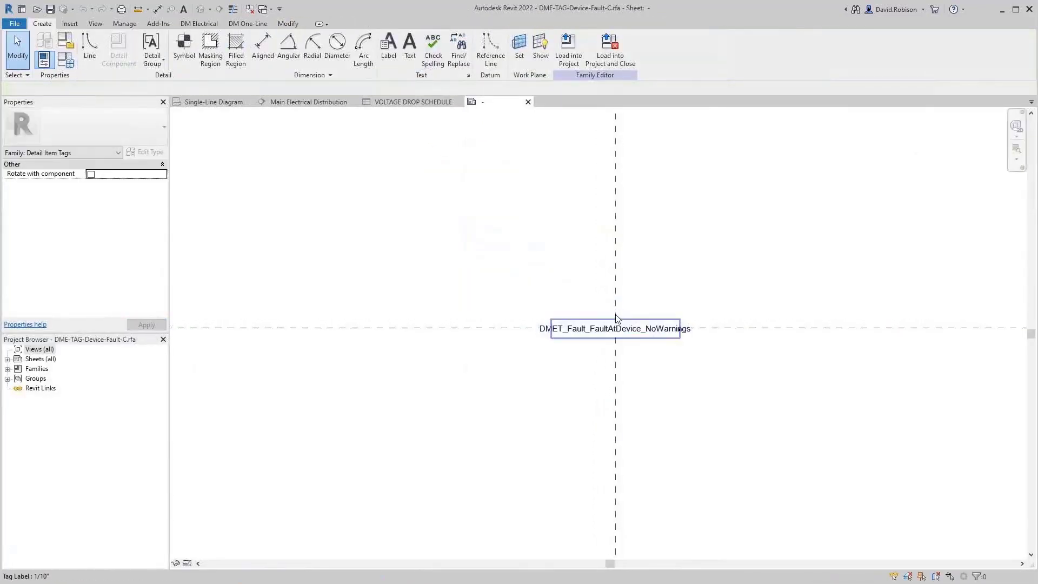
left_click(586, 339)
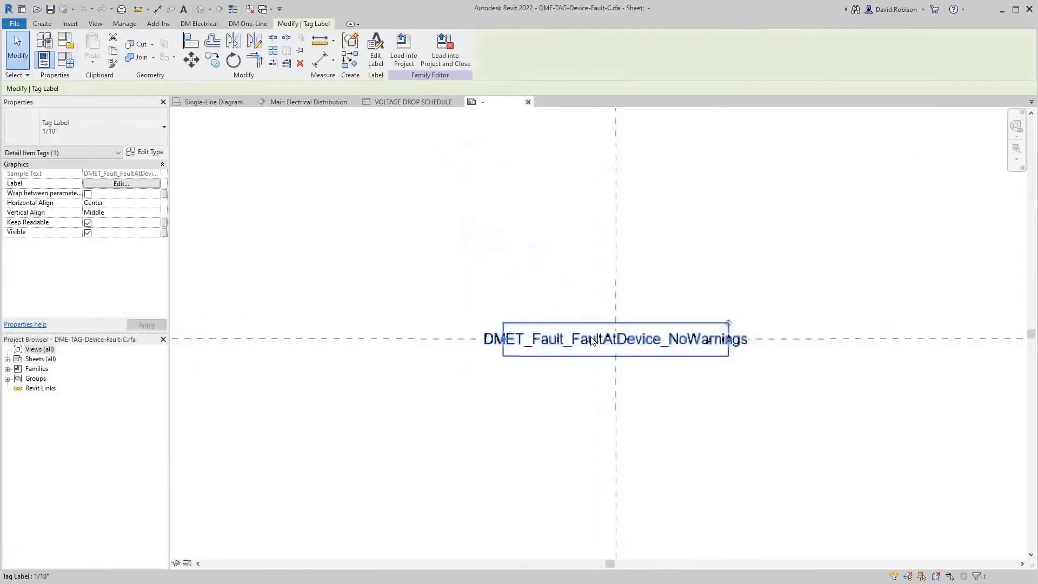
left_click(123, 185)
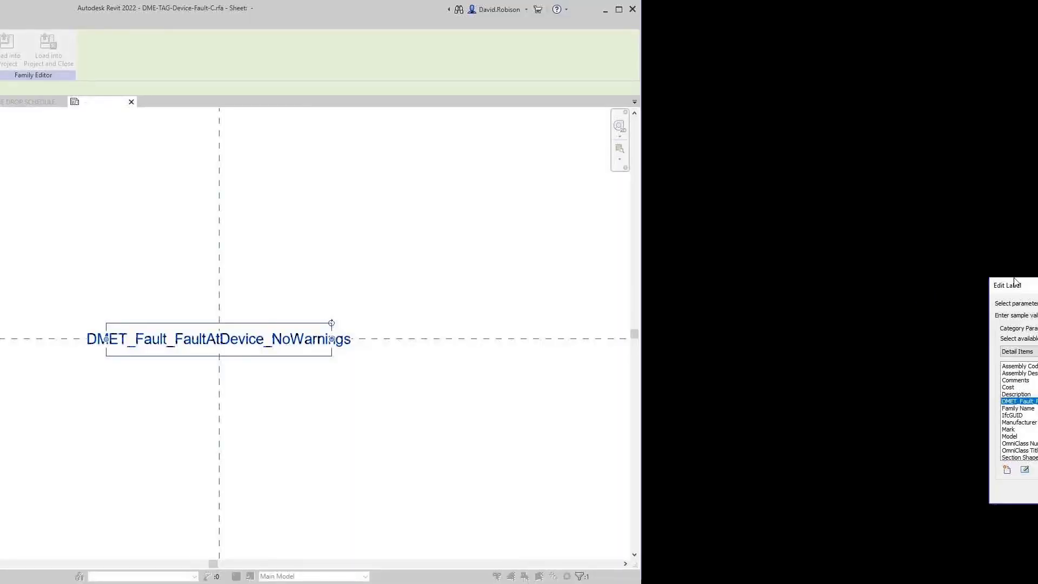
left_click_drag(1014, 282, 316, 244)
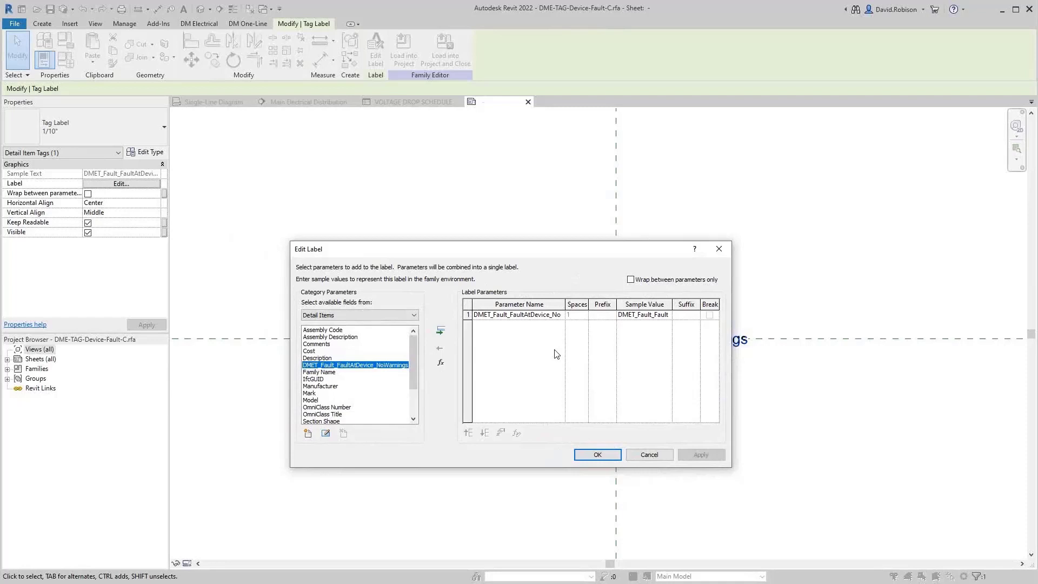
left_click(654, 457)
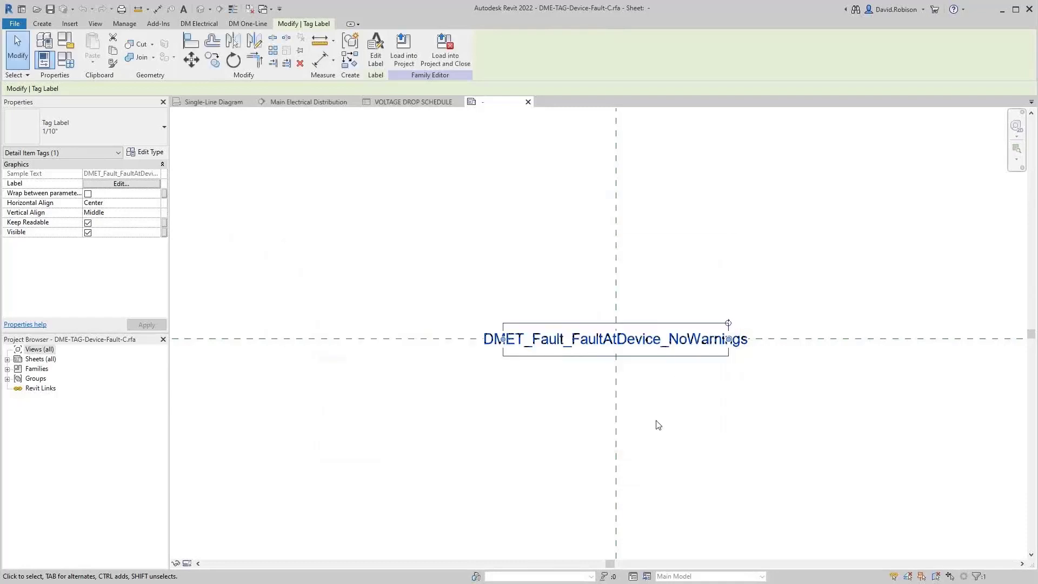
Step: Check which shared parameter file and parameter group are in use, and close the shared parameter settings without changes
left_click(125, 24)
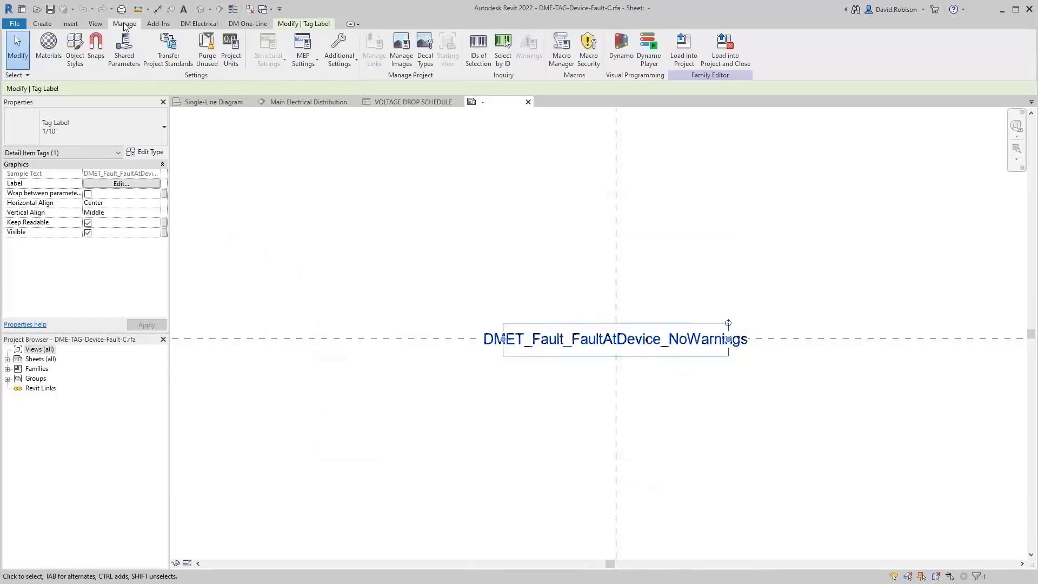
left_click(125, 51)
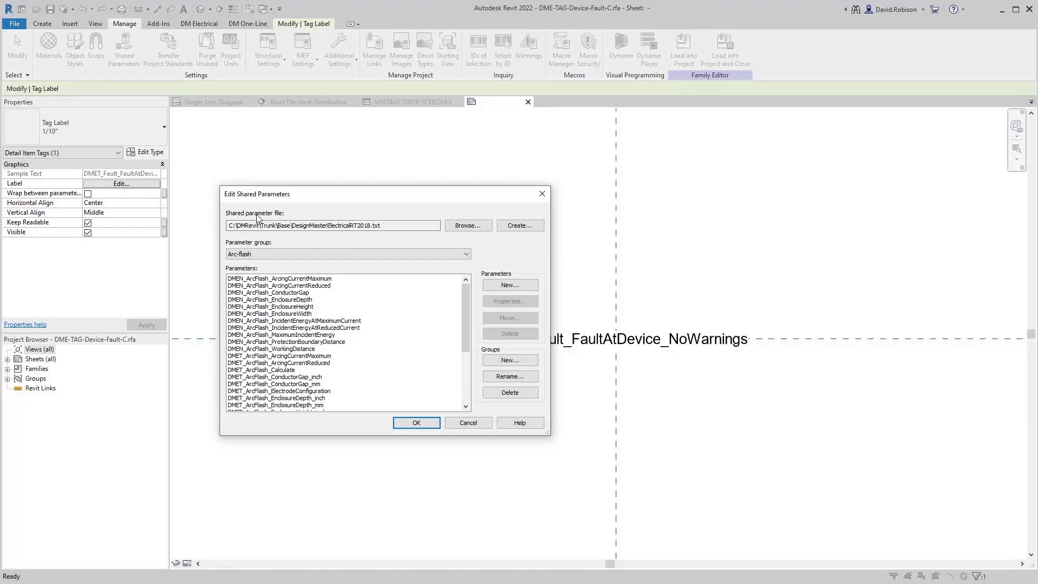
left_click(468, 423)
Step: Add the Arc-flash shared parameter DMET_ArcFlash_IncidentEnergyAtMaximumCurrent_cal to the tag label's available fields
left_click(543, 349)
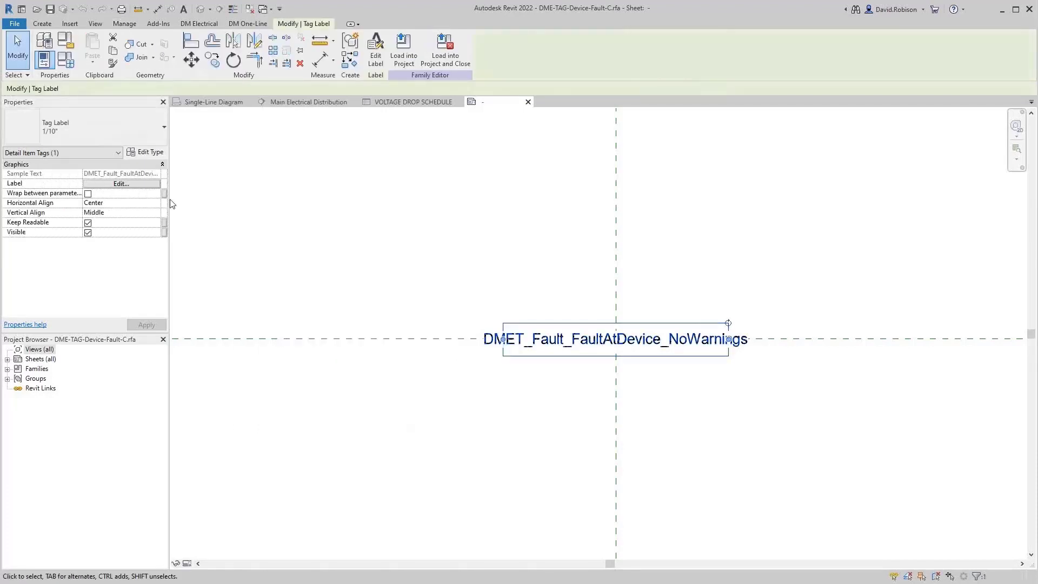
left_click(135, 184)
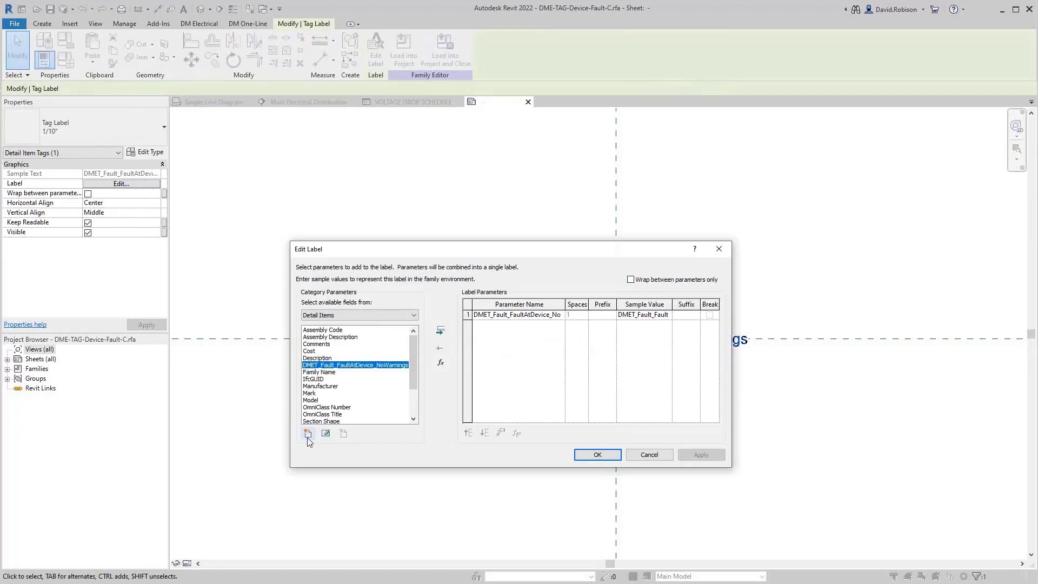
left_click(308, 433)
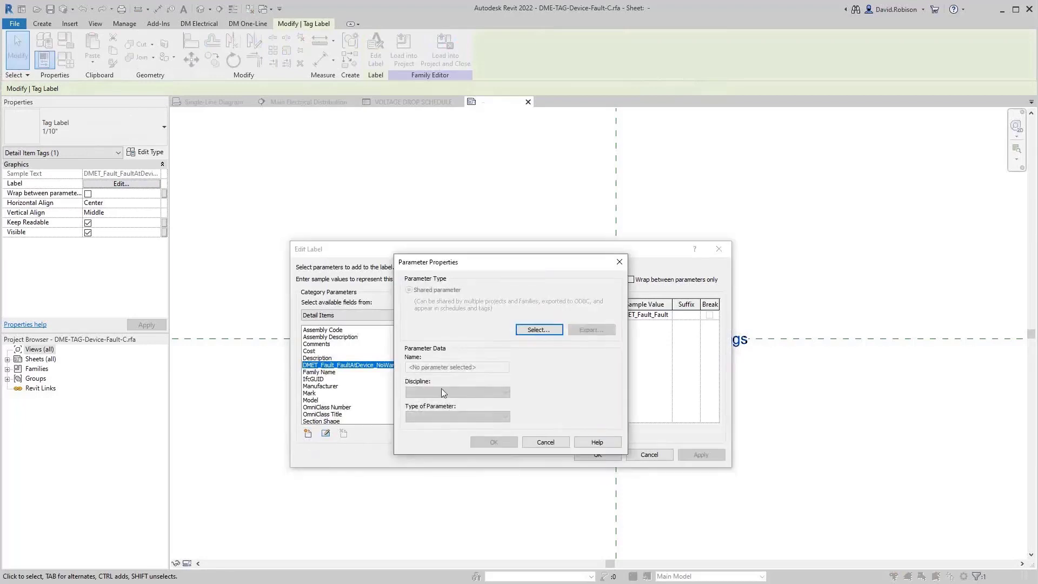
left_click(547, 333)
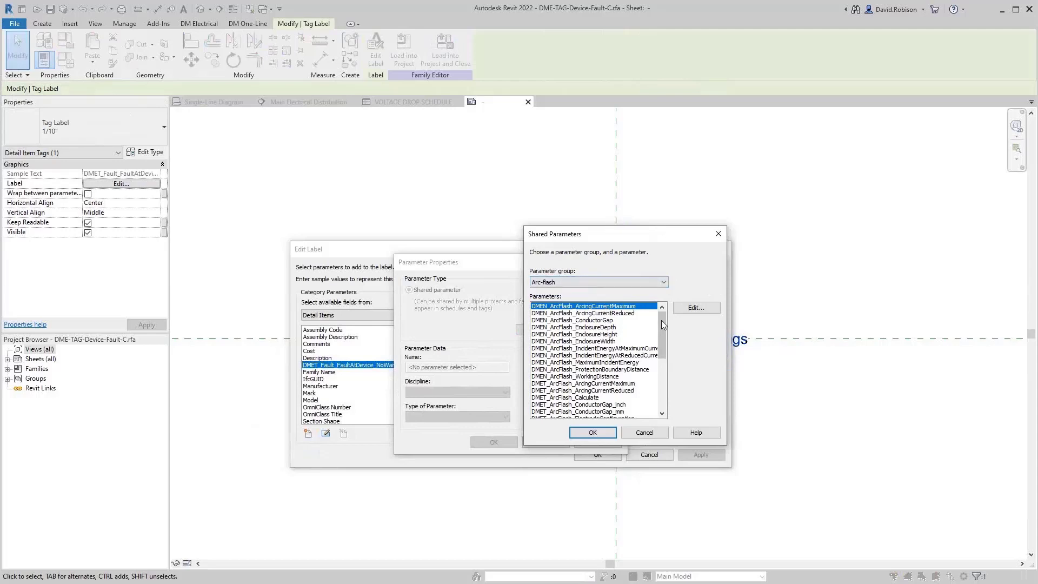
left_click_drag(663, 324, 663, 391)
left_click(642, 352)
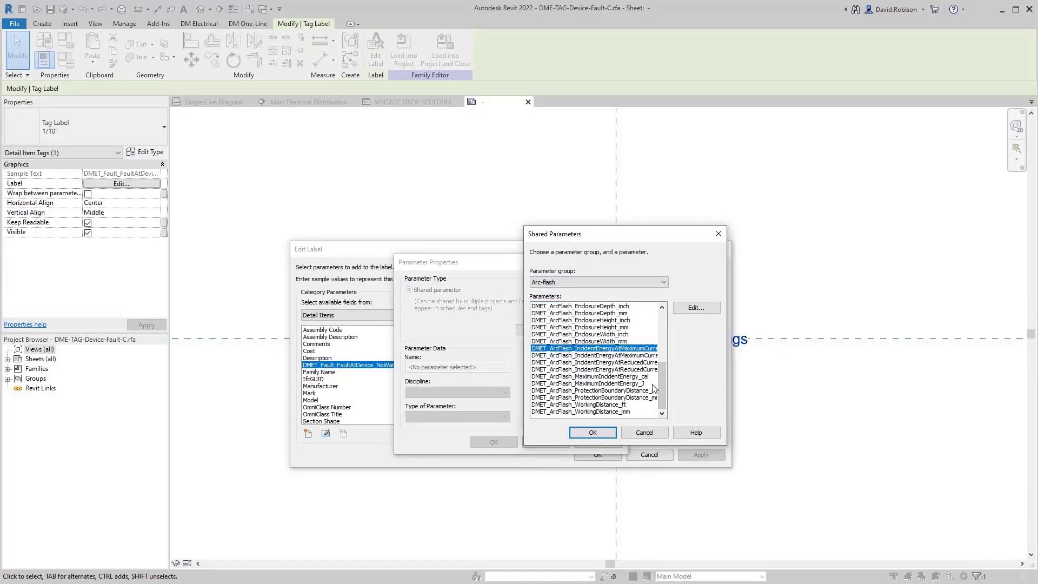
left_click(592, 432)
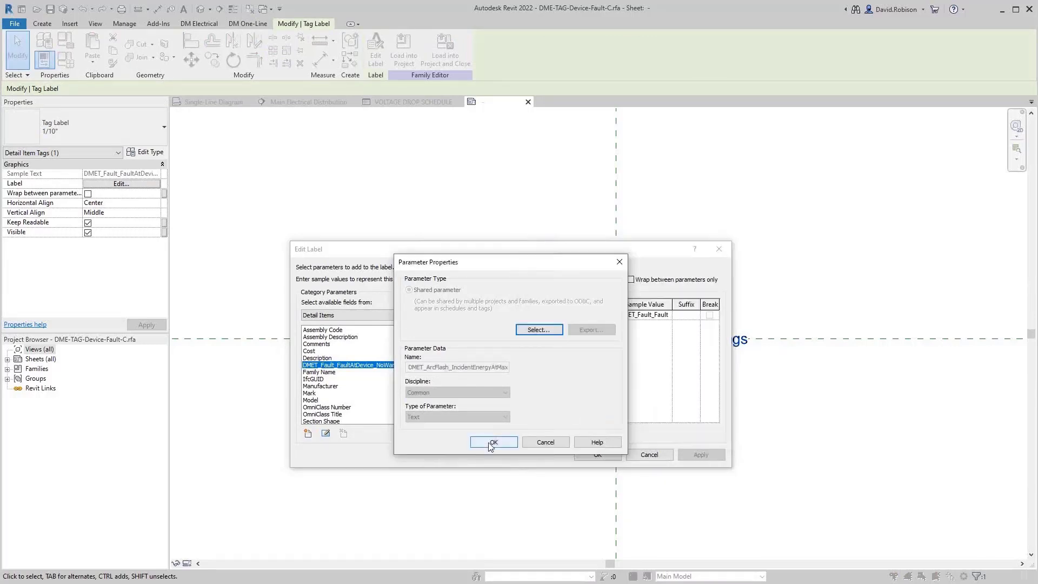
left_click(493, 441)
Step: Add the arc-flash incident energy field to the label parameters and remove the fault-at-device parameter
left_click(440, 333)
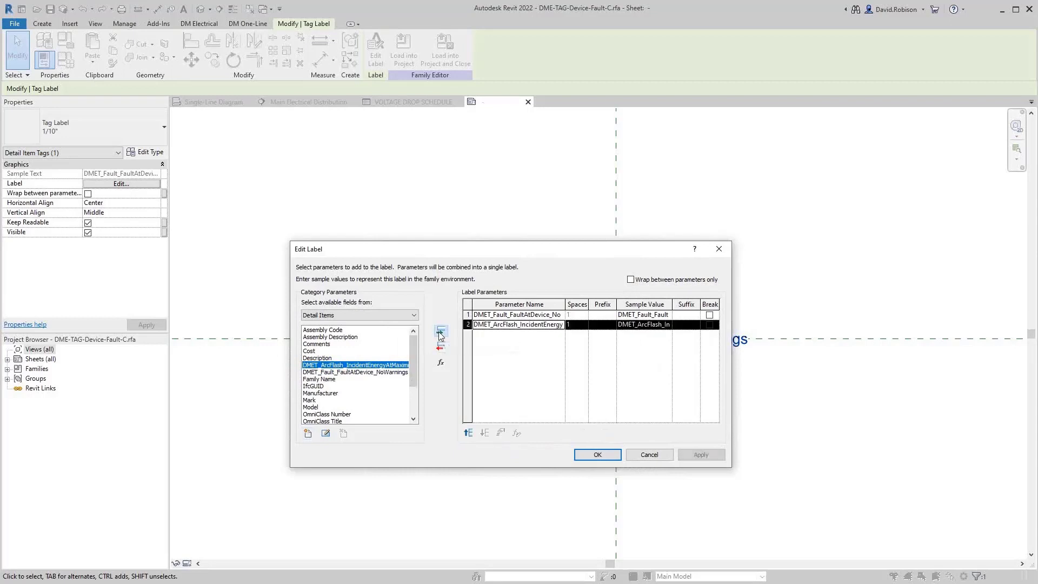
left_click(479, 315)
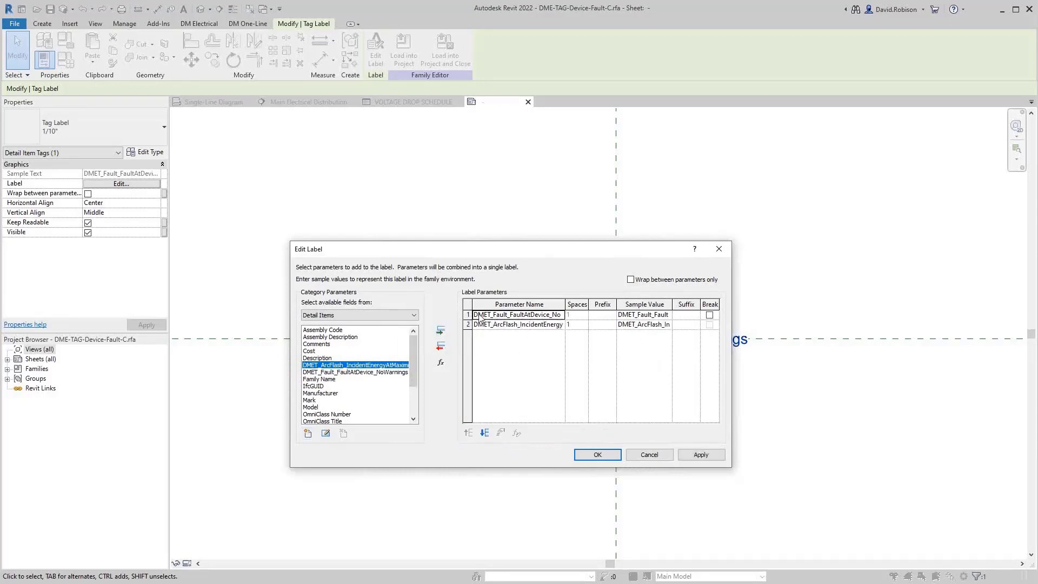
left_click(445, 346)
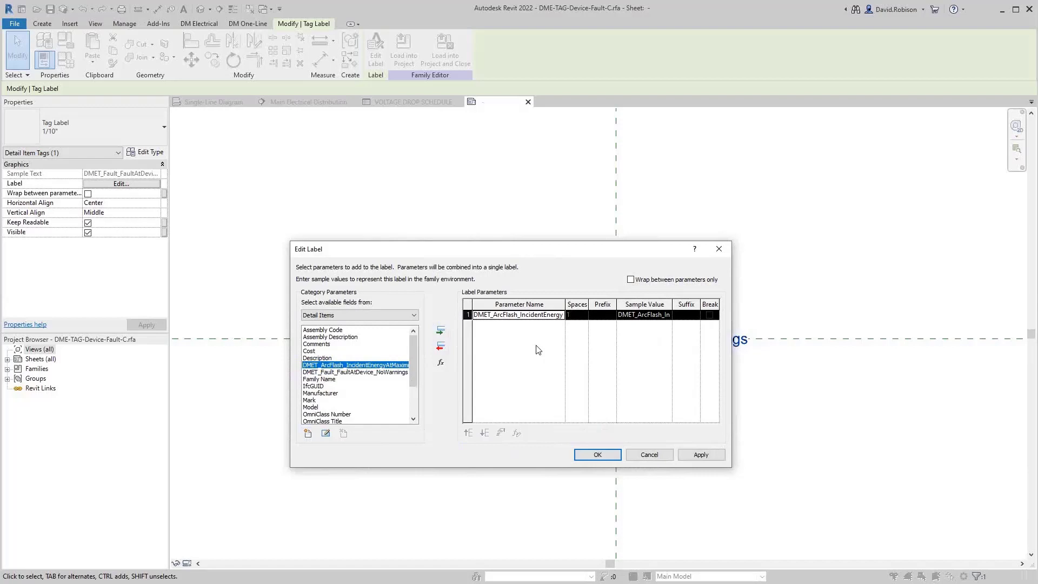
Step: Give the label's arc-flash parameter the prefix "ARC-FLASH INCIDENT ENERGY:" and apply the label definition
left_click(602, 315)
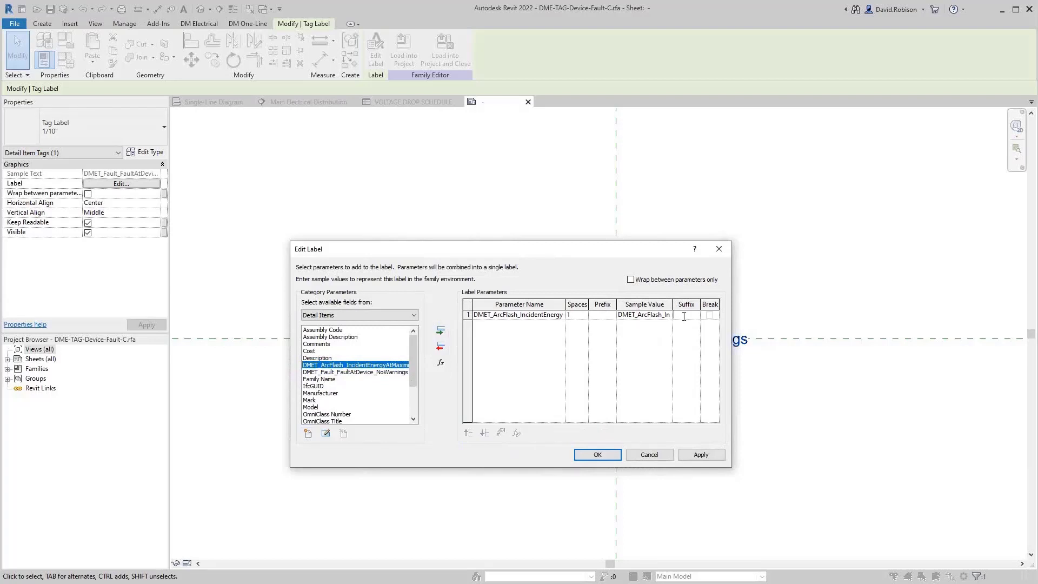
left_click(351, 373)
left_click(350, 368)
left_click(593, 315)
type("ARC-FLASH")
key("Tab")
left_click(606, 459)
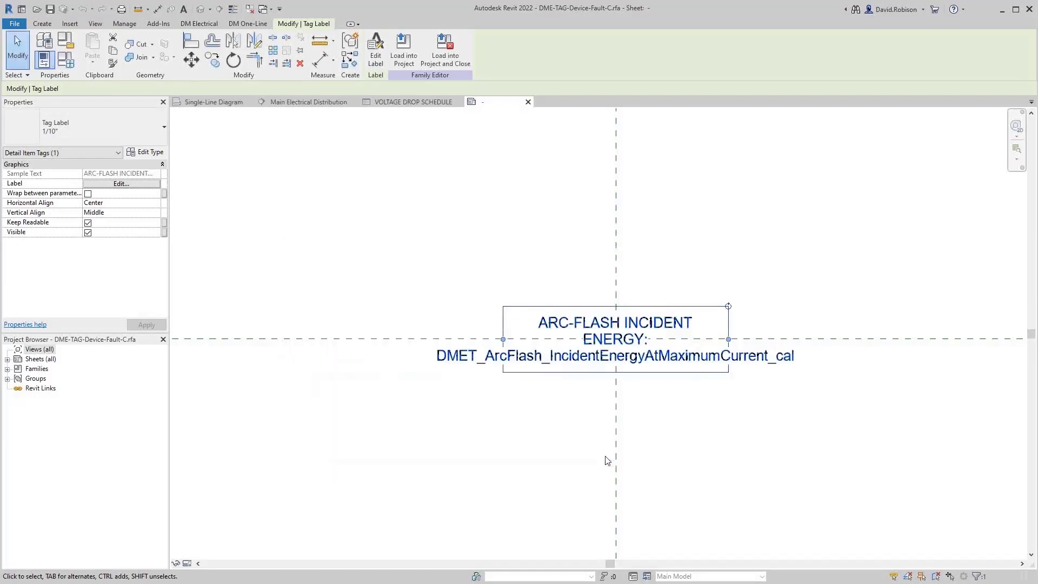
Step: Save the modified tag family under the new name arc-flash-tag
left_click(14, 24)
mouse_move(53, 159)
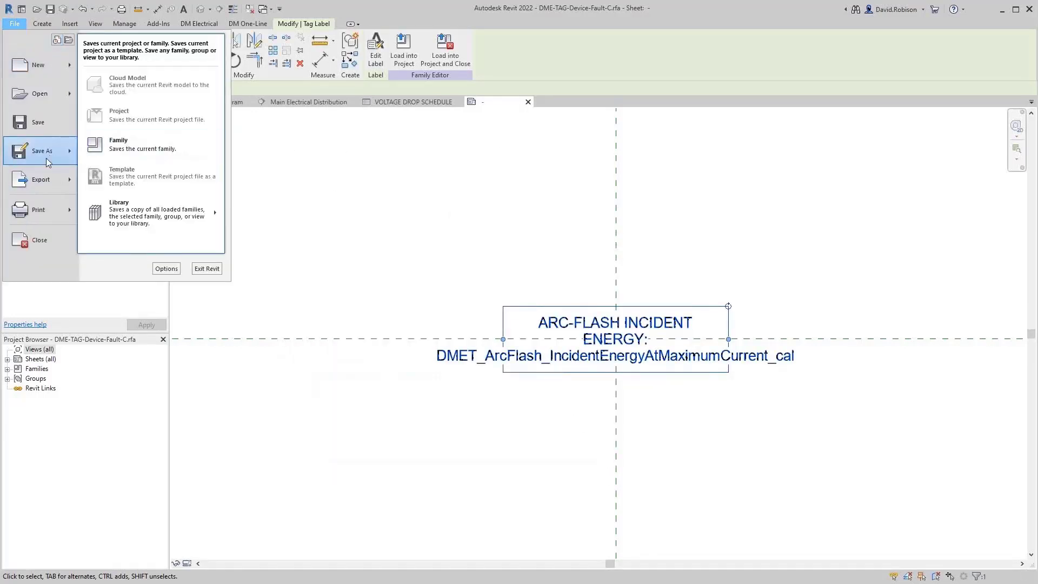
left_click(121, 141)
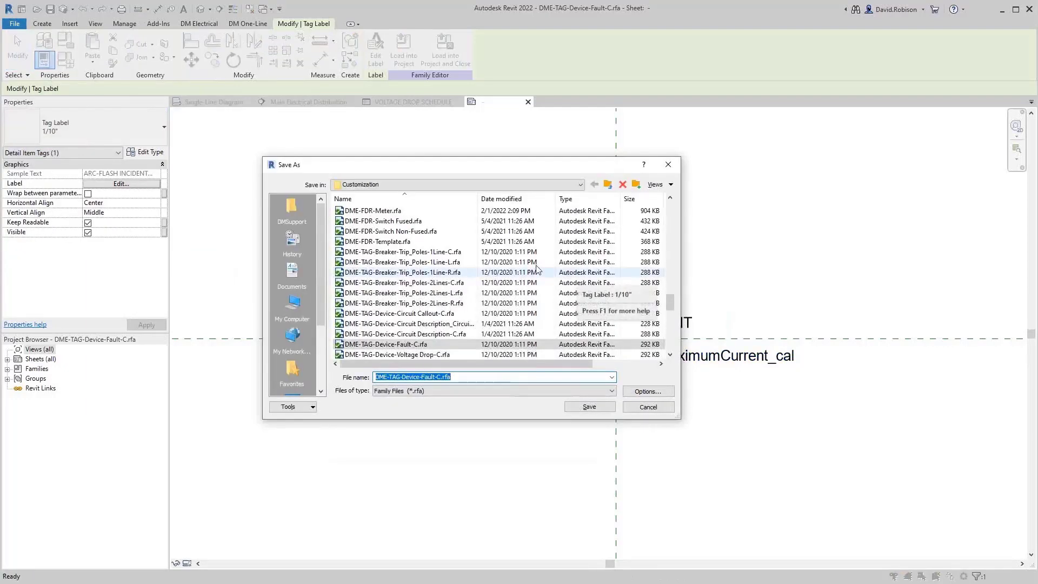
type("arc-flash-tag")
key("Return")
key("Escape")
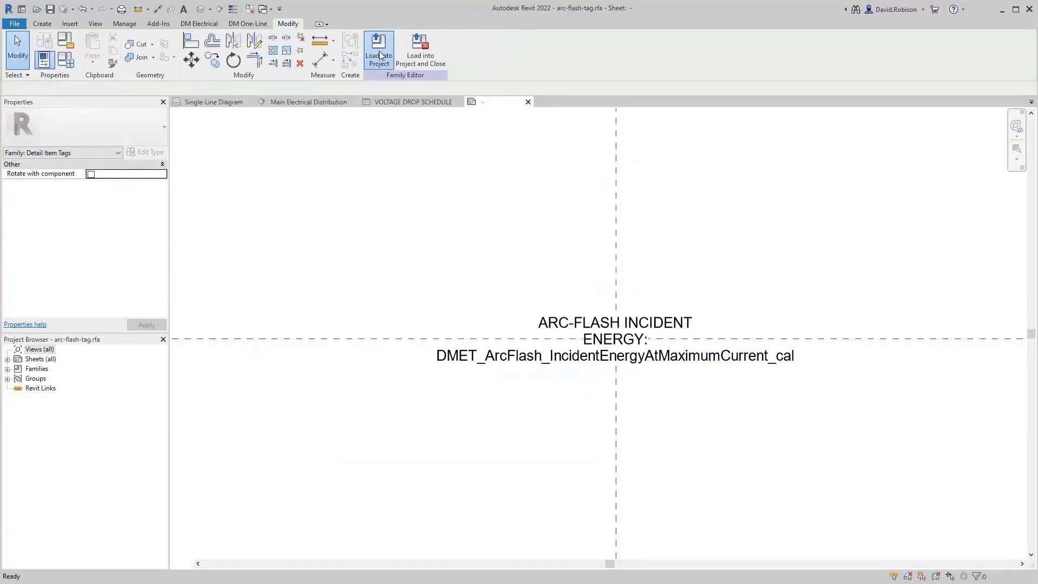
Step: Load arc-flash-tag into the project and tag the MDP-2 switchboard with it above its upper edge in the Single-Line Diagram
left_click(379, 50)
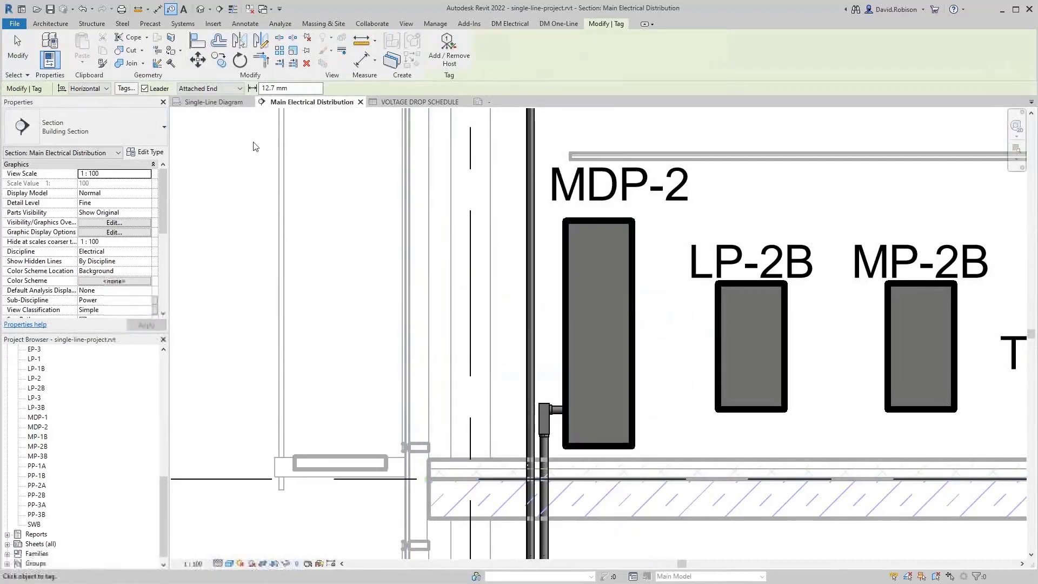
left_click(221, 102)
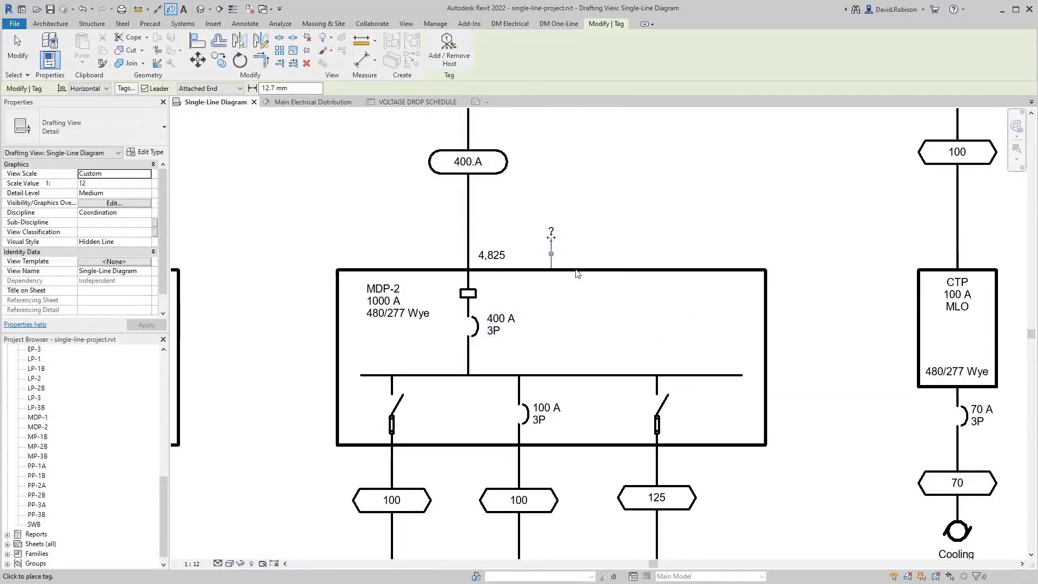
key("Escape")
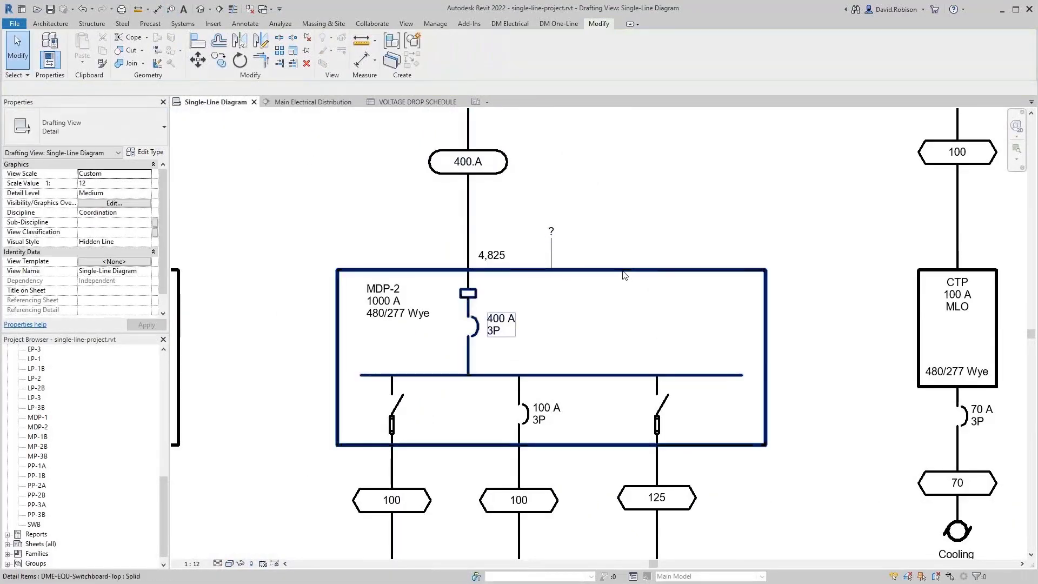
Step: Examine the new arc-flash tag and the MDP-2 switchboard's properties for the arc-flash parameters the symbol carries
left_click(554, 234)
left_click(615, 211)
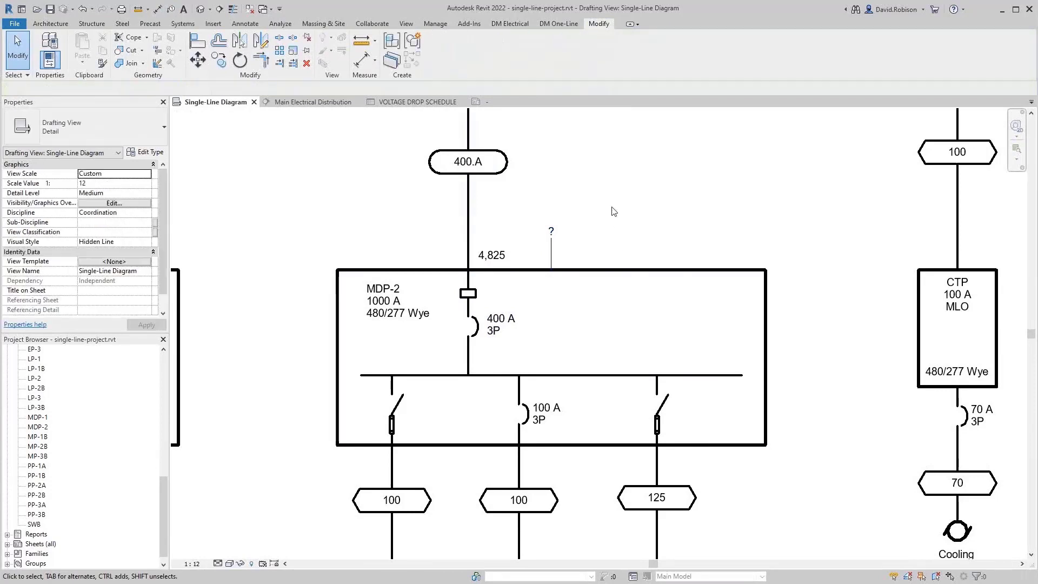
left_click(555, 240)
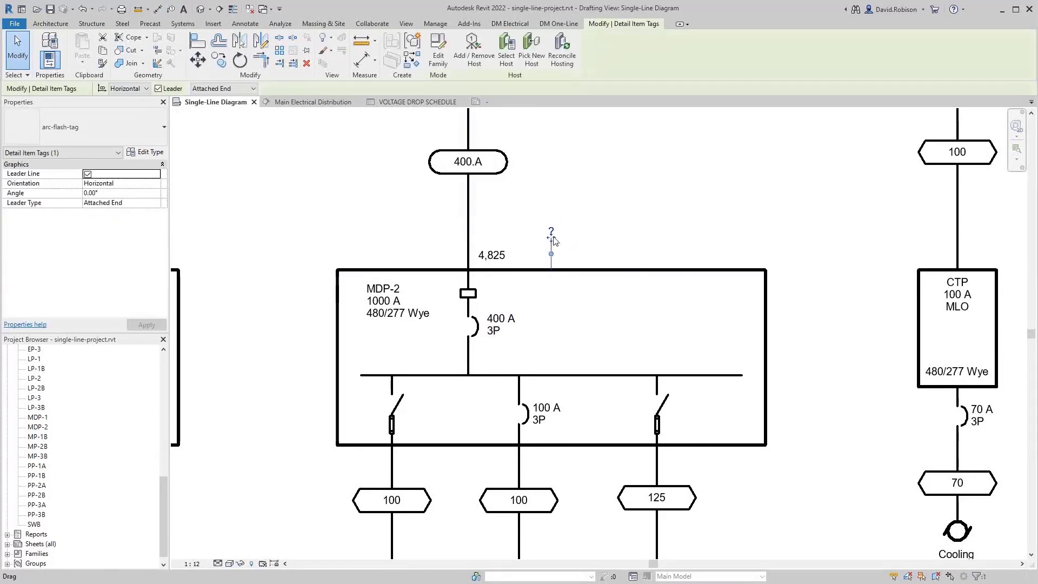
left_click(618, 271)
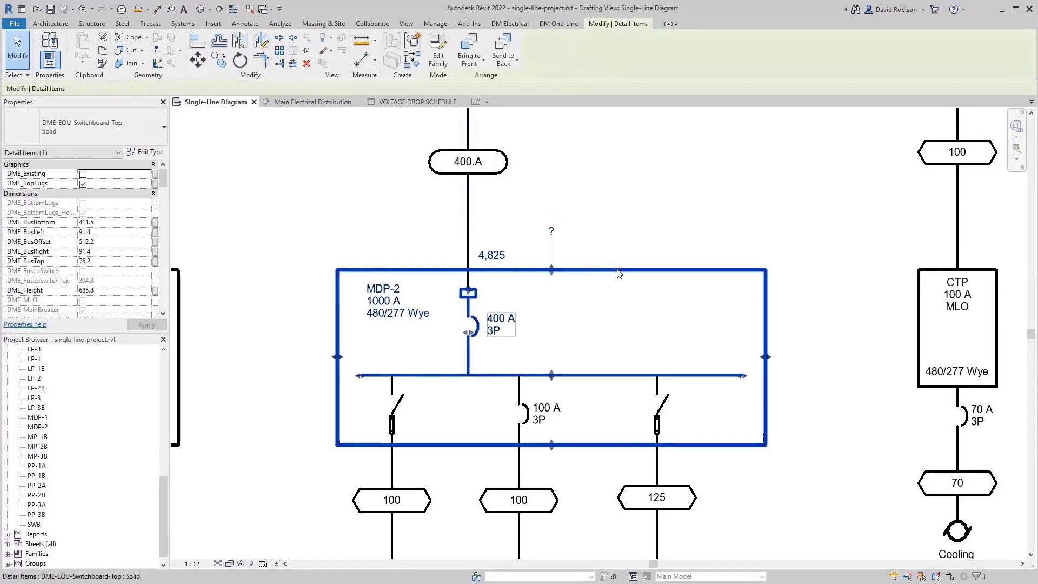
left_click(552, 234)
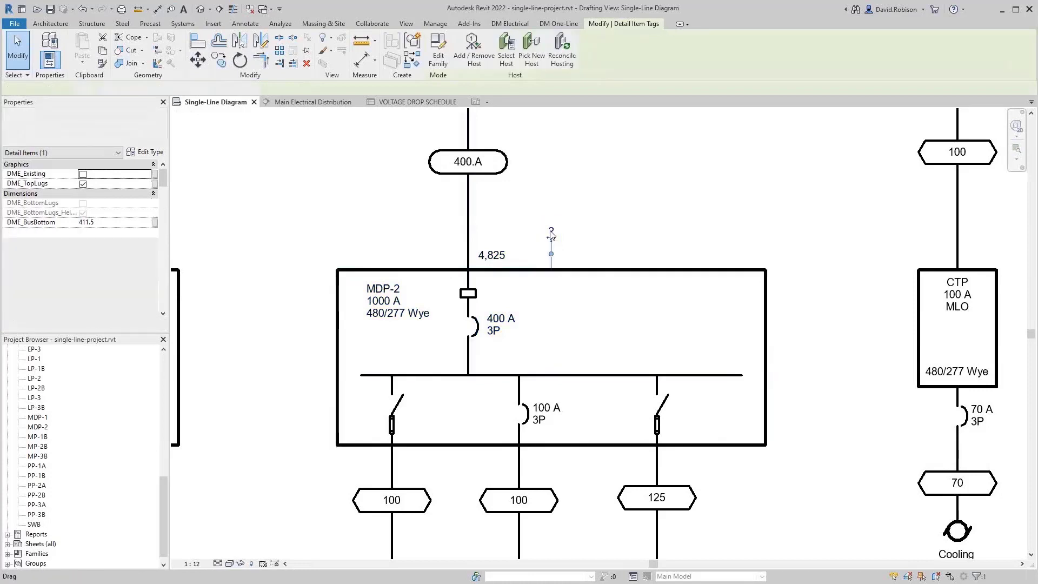
left_click(614, 276)
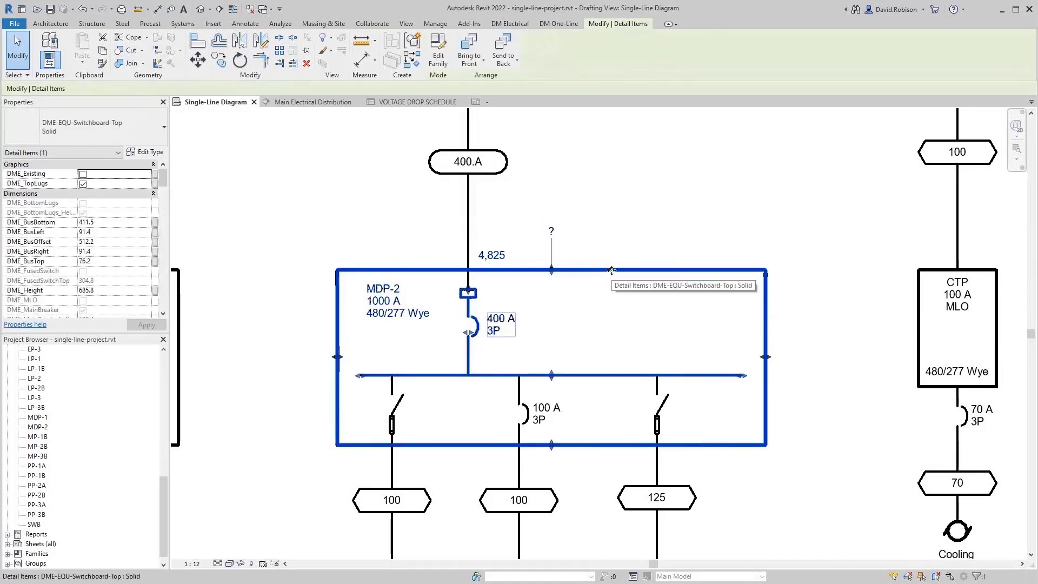
scroll(167, 243, "down", 5)
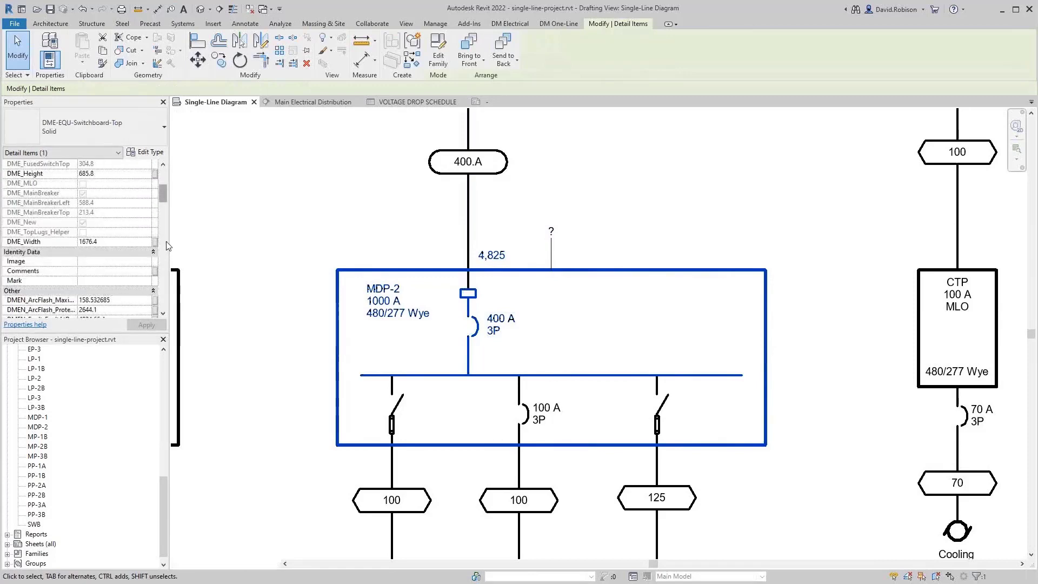
scroll(167, 242, "down", 6)
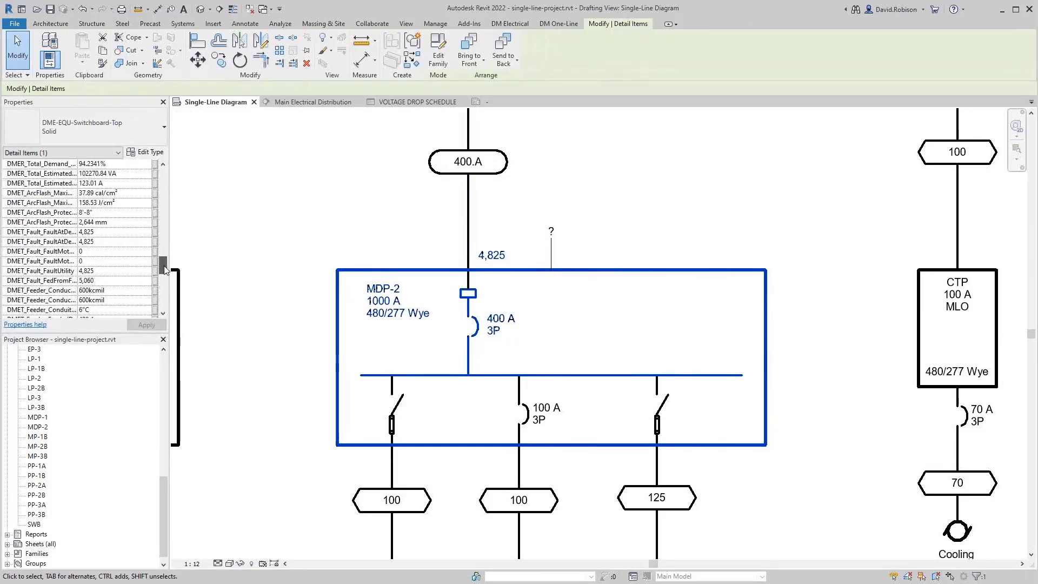
left_click(698, 268)
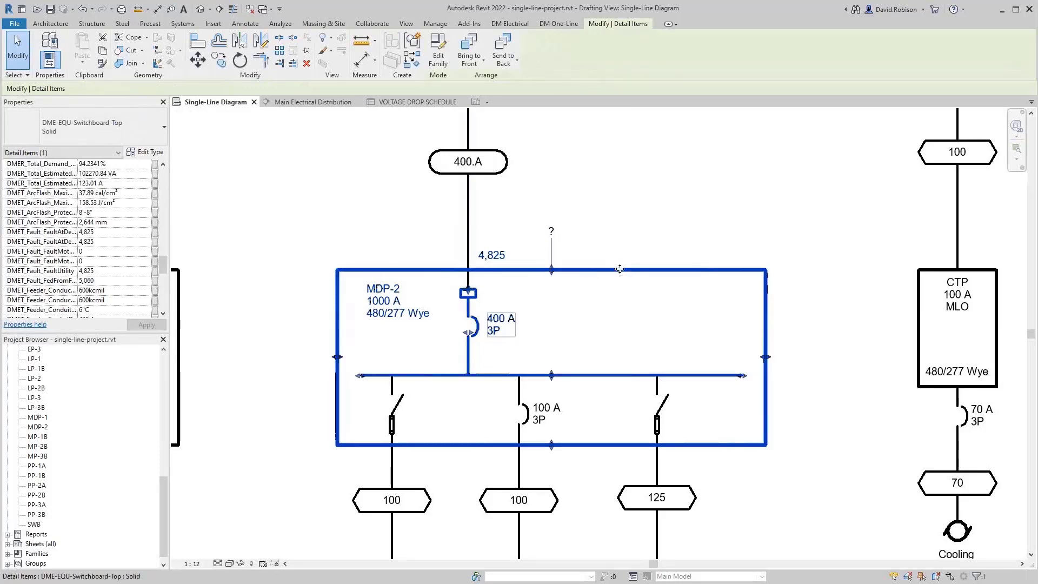
Step: Open MDP-2's DME-EQU-Switchboard-Top family for editing and review the arc-flash entries in its family parameters
left_click(438, 51)
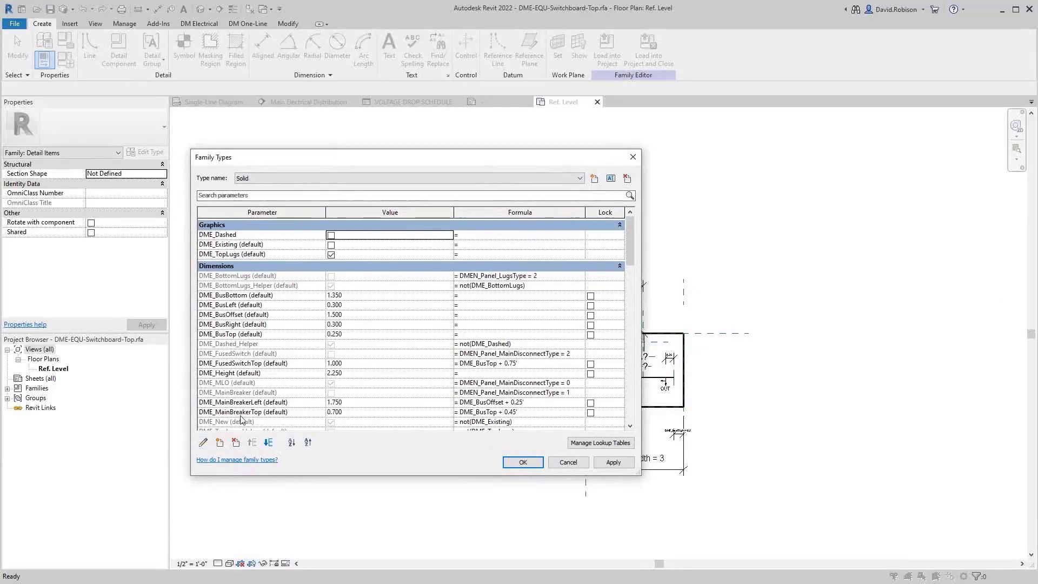
scroll(273, 310, "down", 3)
scroll(303, 340, "down", 12)
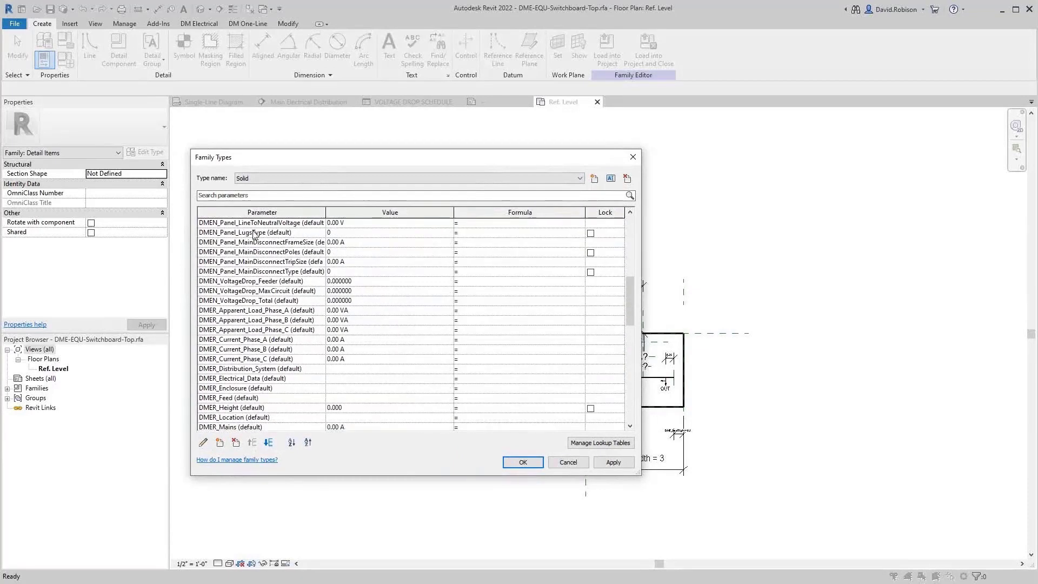
scroll(295, 356, "down", 3)
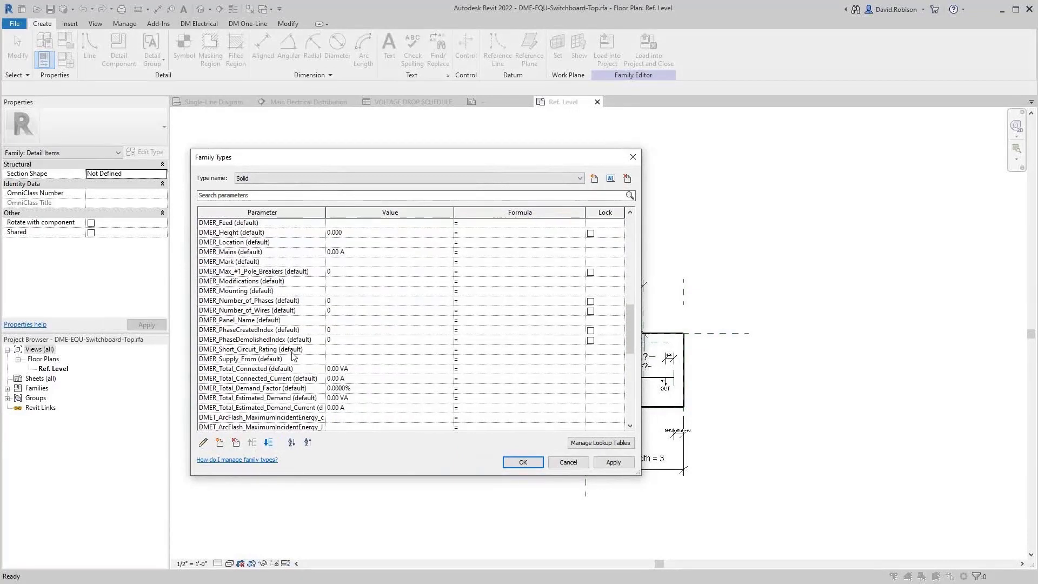
scroll(292, 356, "down", 5)
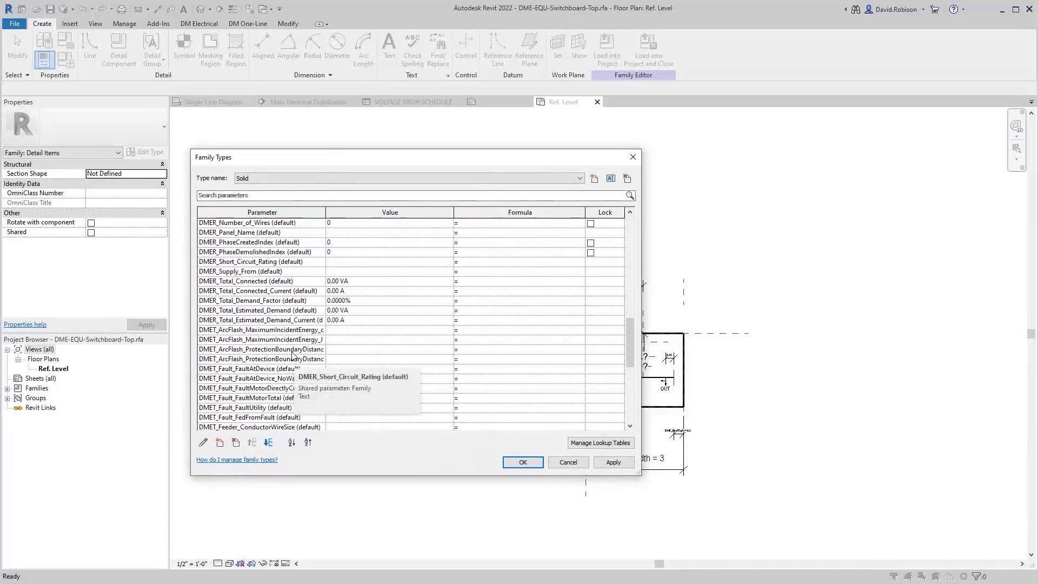
Step: Add the shared parameter DMET_ArcFlash_IncidentEnergyAtMaximumCurrent_cal to the switchboard family and accept the family types
left_click(218, 443)
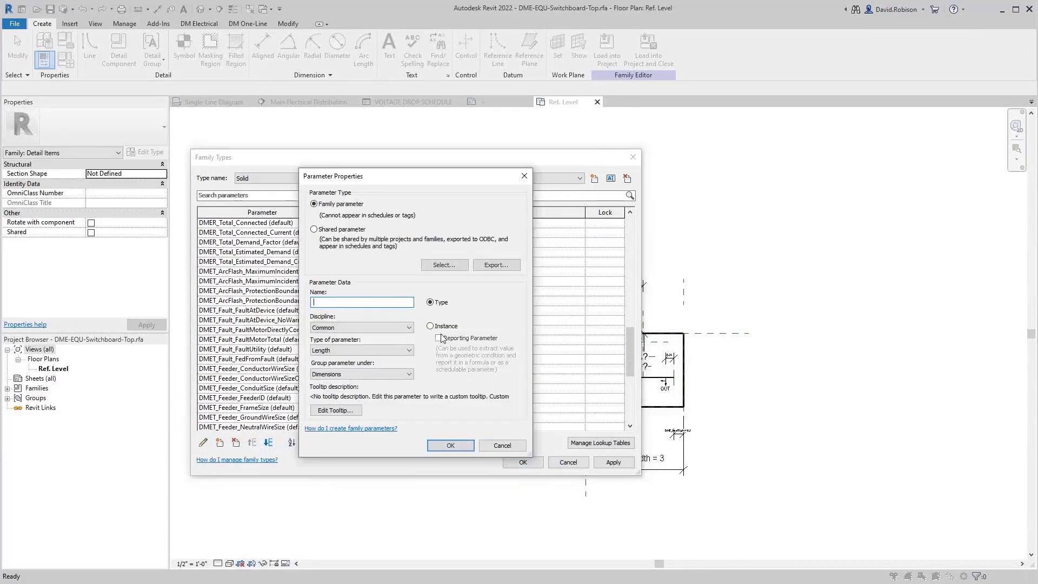
left_click(343, 230)
left_click(447, 265)
left_click_drag(585, 233, 485, 210)
left_click_drag(561, 312, 559, 365)
left_click(513, 331)
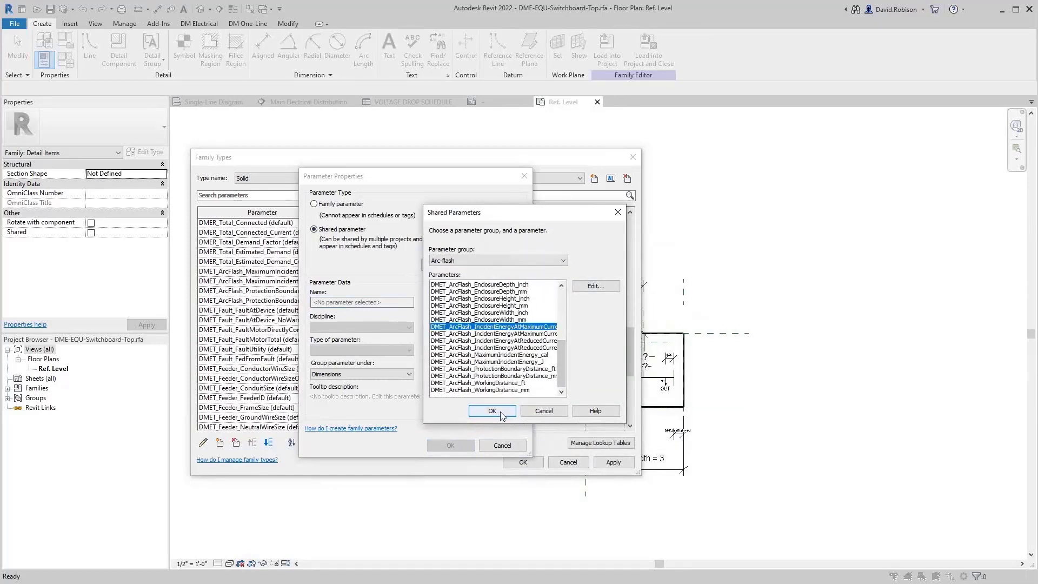
left_click(508, 411)
left_click(458, 447)
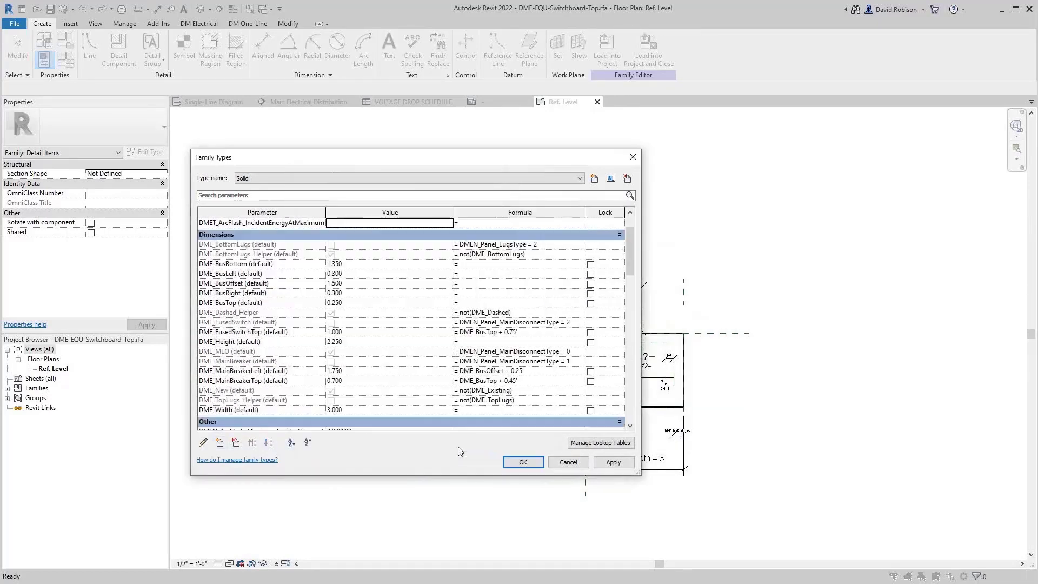
left_click(519, 463)
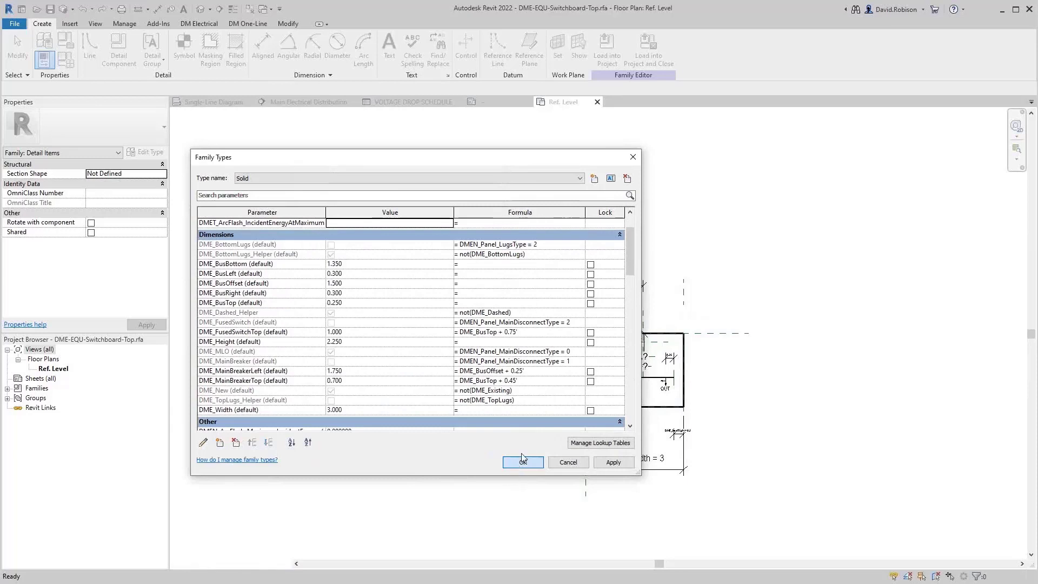
Step: Load the edited switchboard family into single-line-project.rvt, overwriting the existing version and its parameter values
left_click(606, 48)
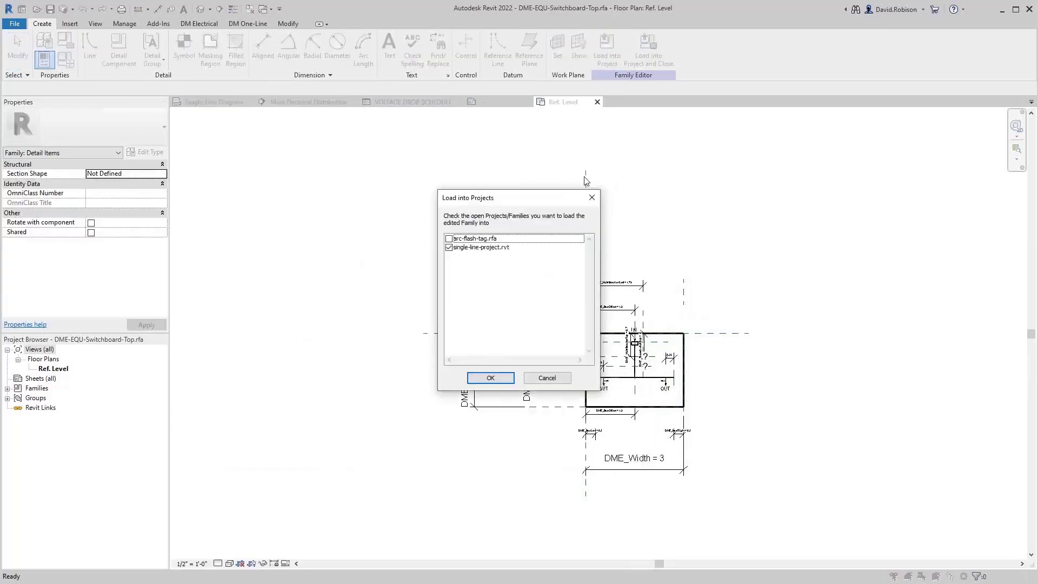
left_click(491, 378)
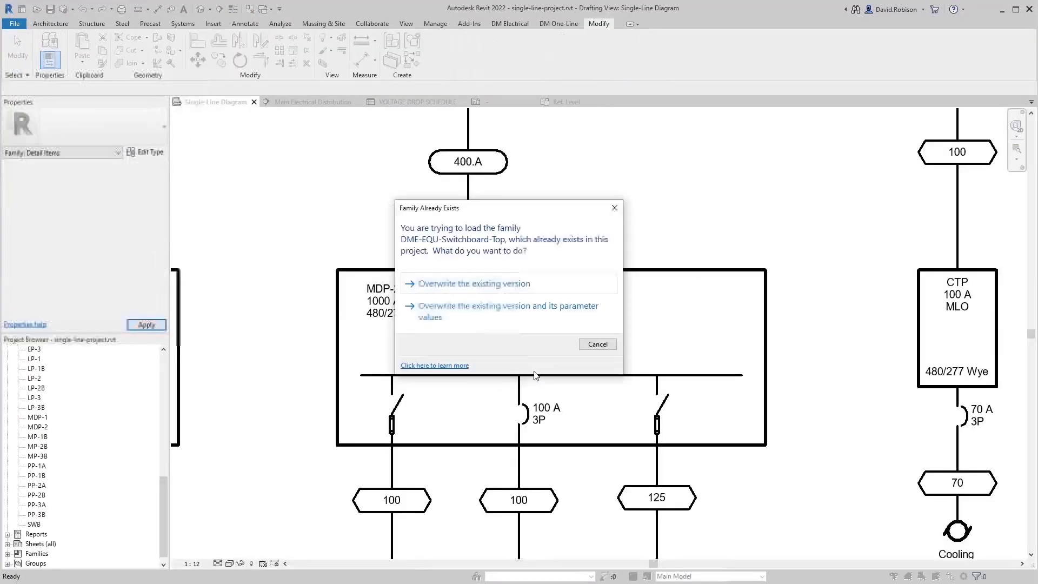
left_click(473, 319)
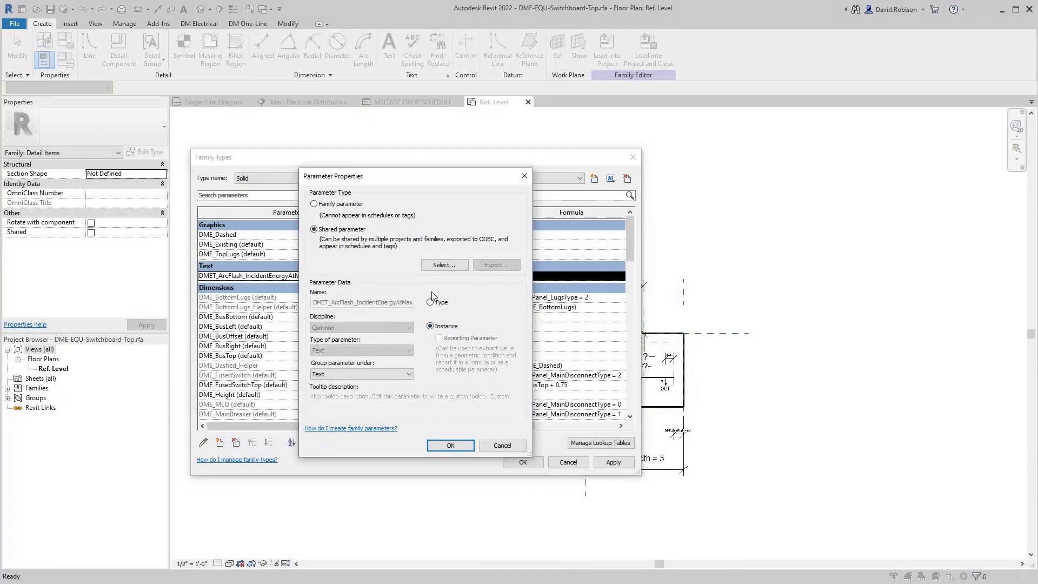
Step: Make DMET_ArcFlash_IncidentEnergyAtMaximumCurrent_cal an instance parameter and reload the switchboard family into the project, overwriting its existing version and parameter values
left_click(456, 449)
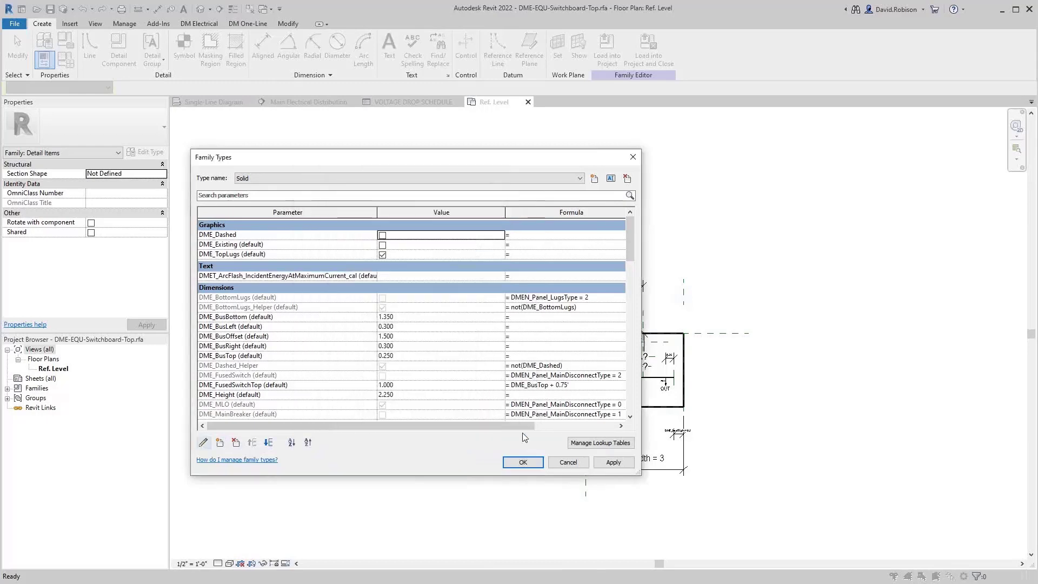
left_click(522, 462)
left_click(602, 51)
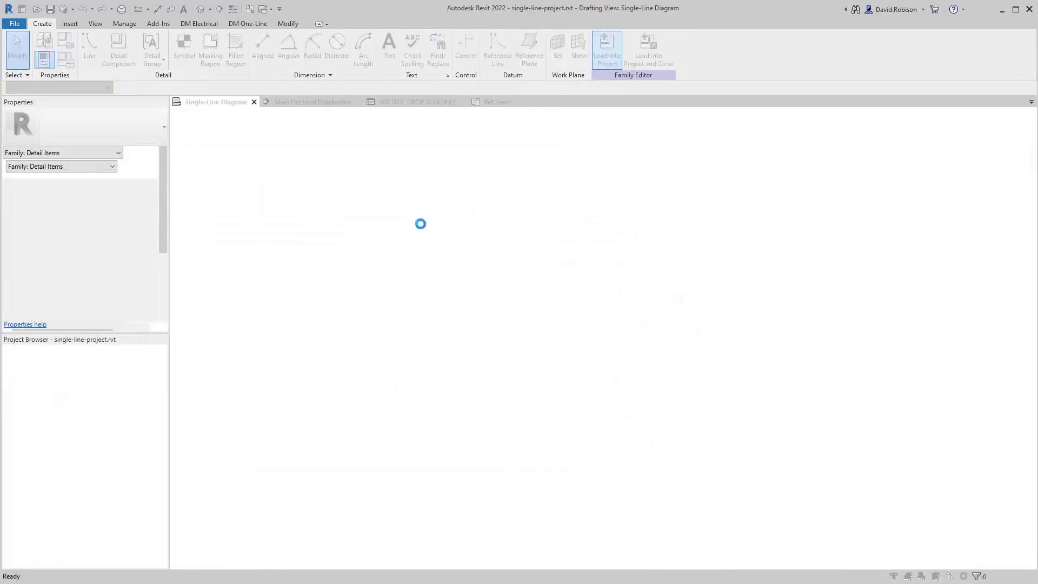
left_click(464, 307)
Step: Set the MDP-2 switchboard's arc-flash incident energy at maximum current to TEST and clear the selection
left_click(604, 298)
scroll(164, 212, "up", 2)
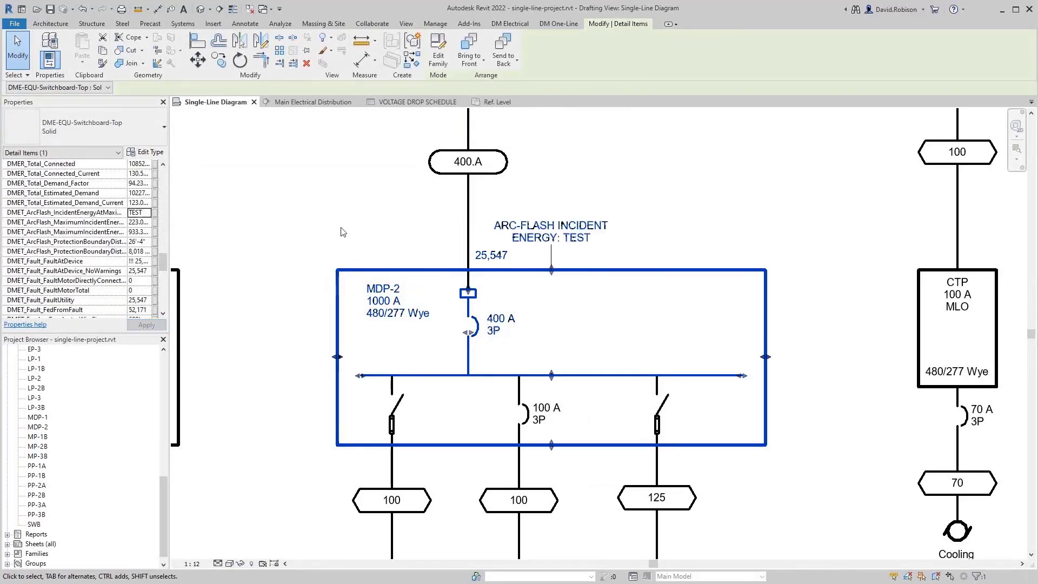
key("Escape")
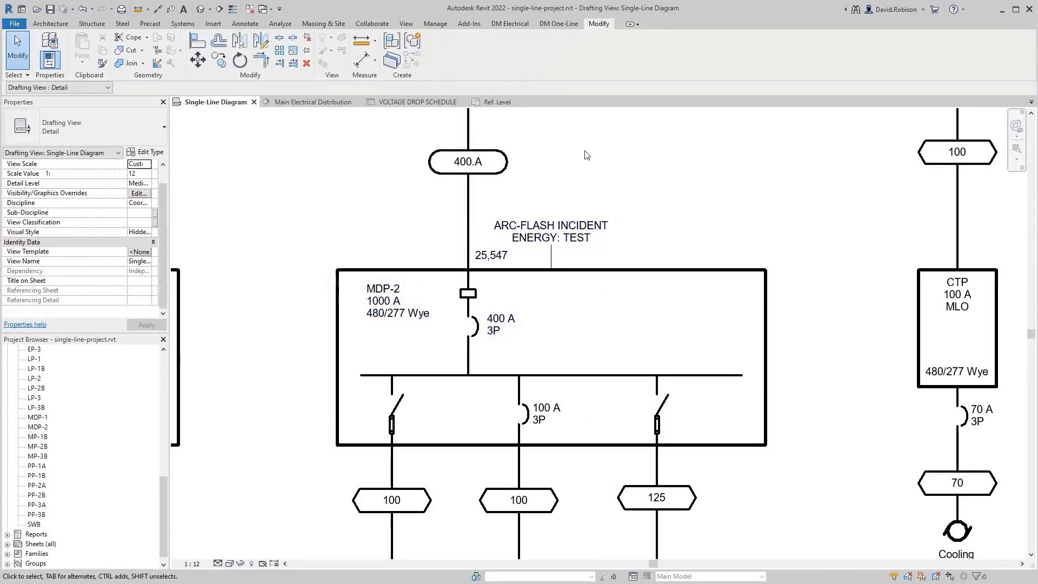
Step: Bring up the DM Electrical project commands
left_click(510, 23)
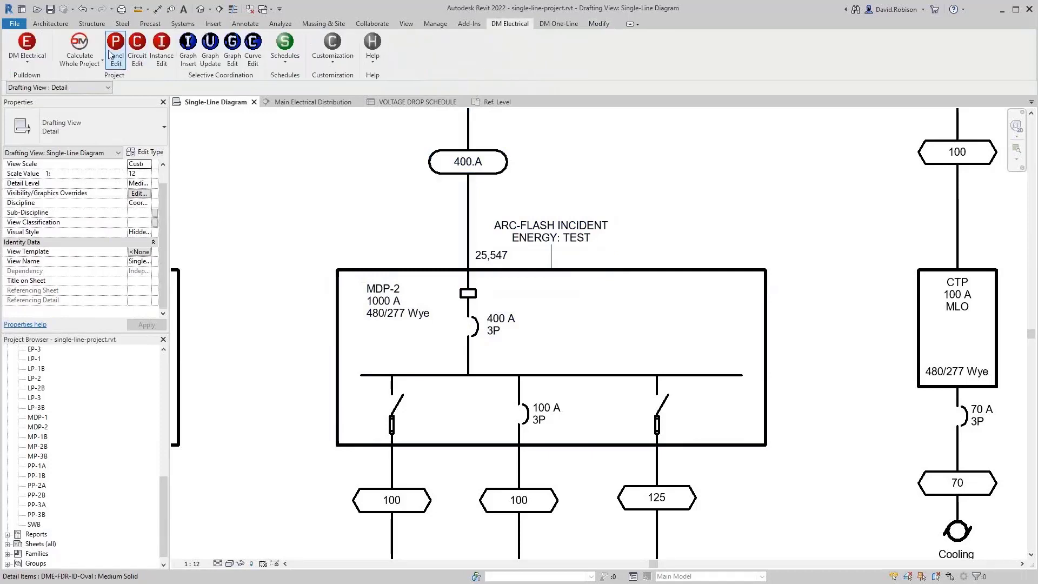